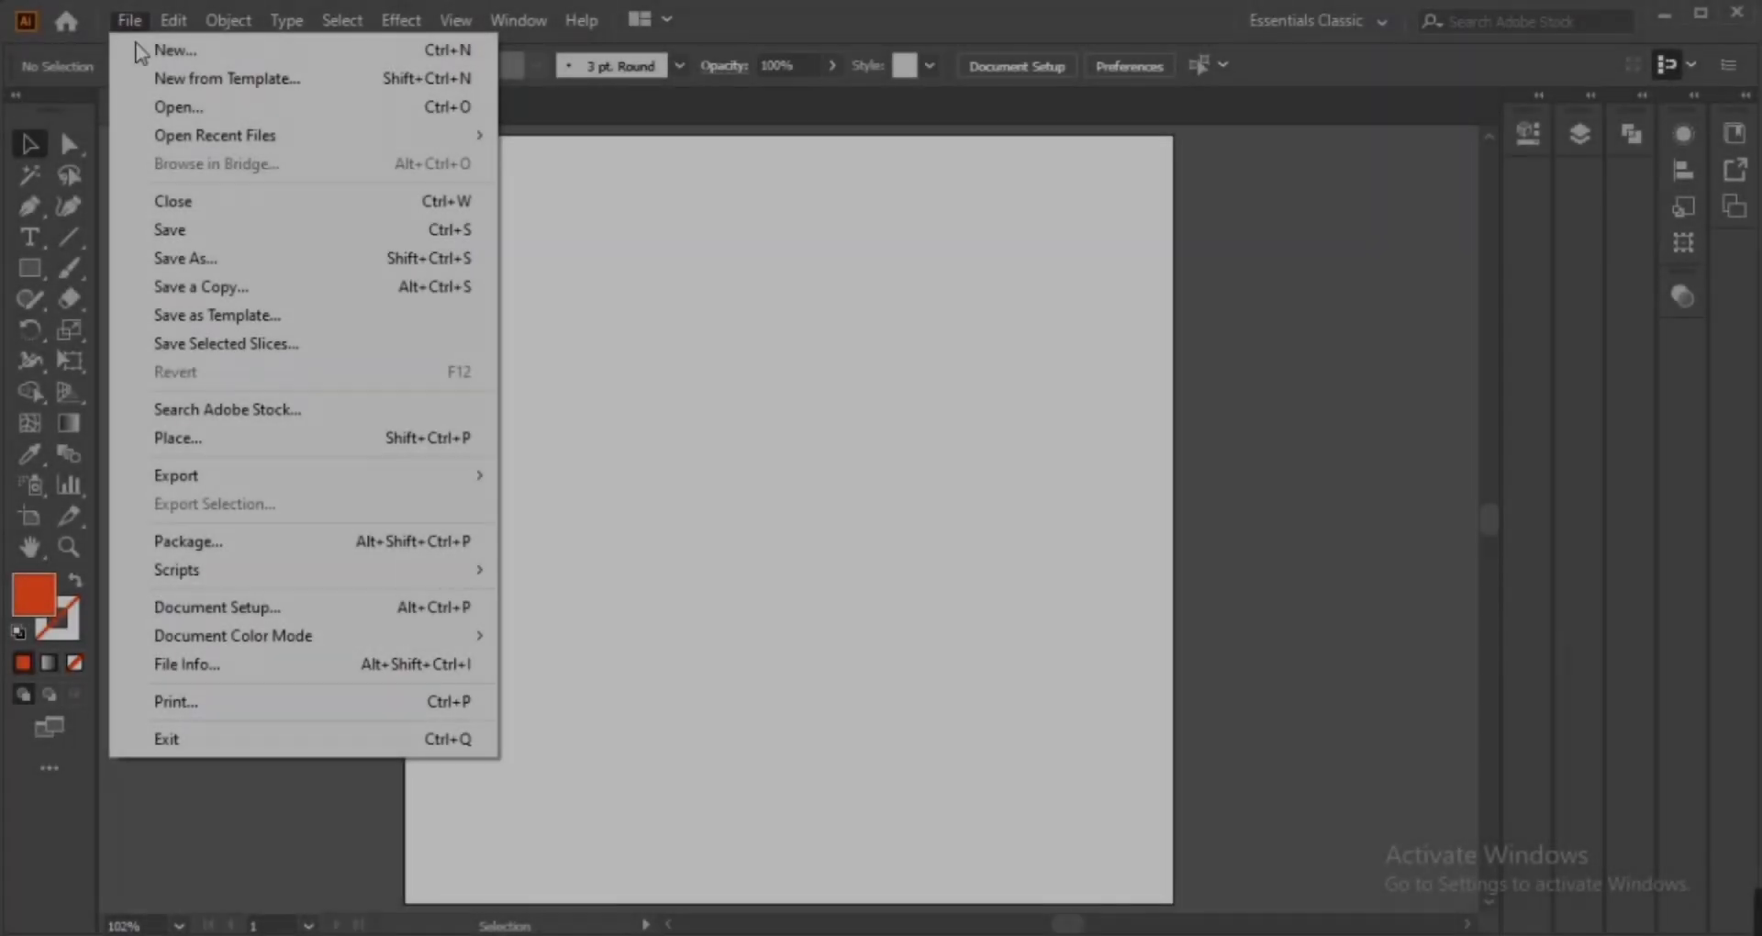
# Choose a sketch image from the Reference > file folder to place into the document
pyautogui.click(279, 432)
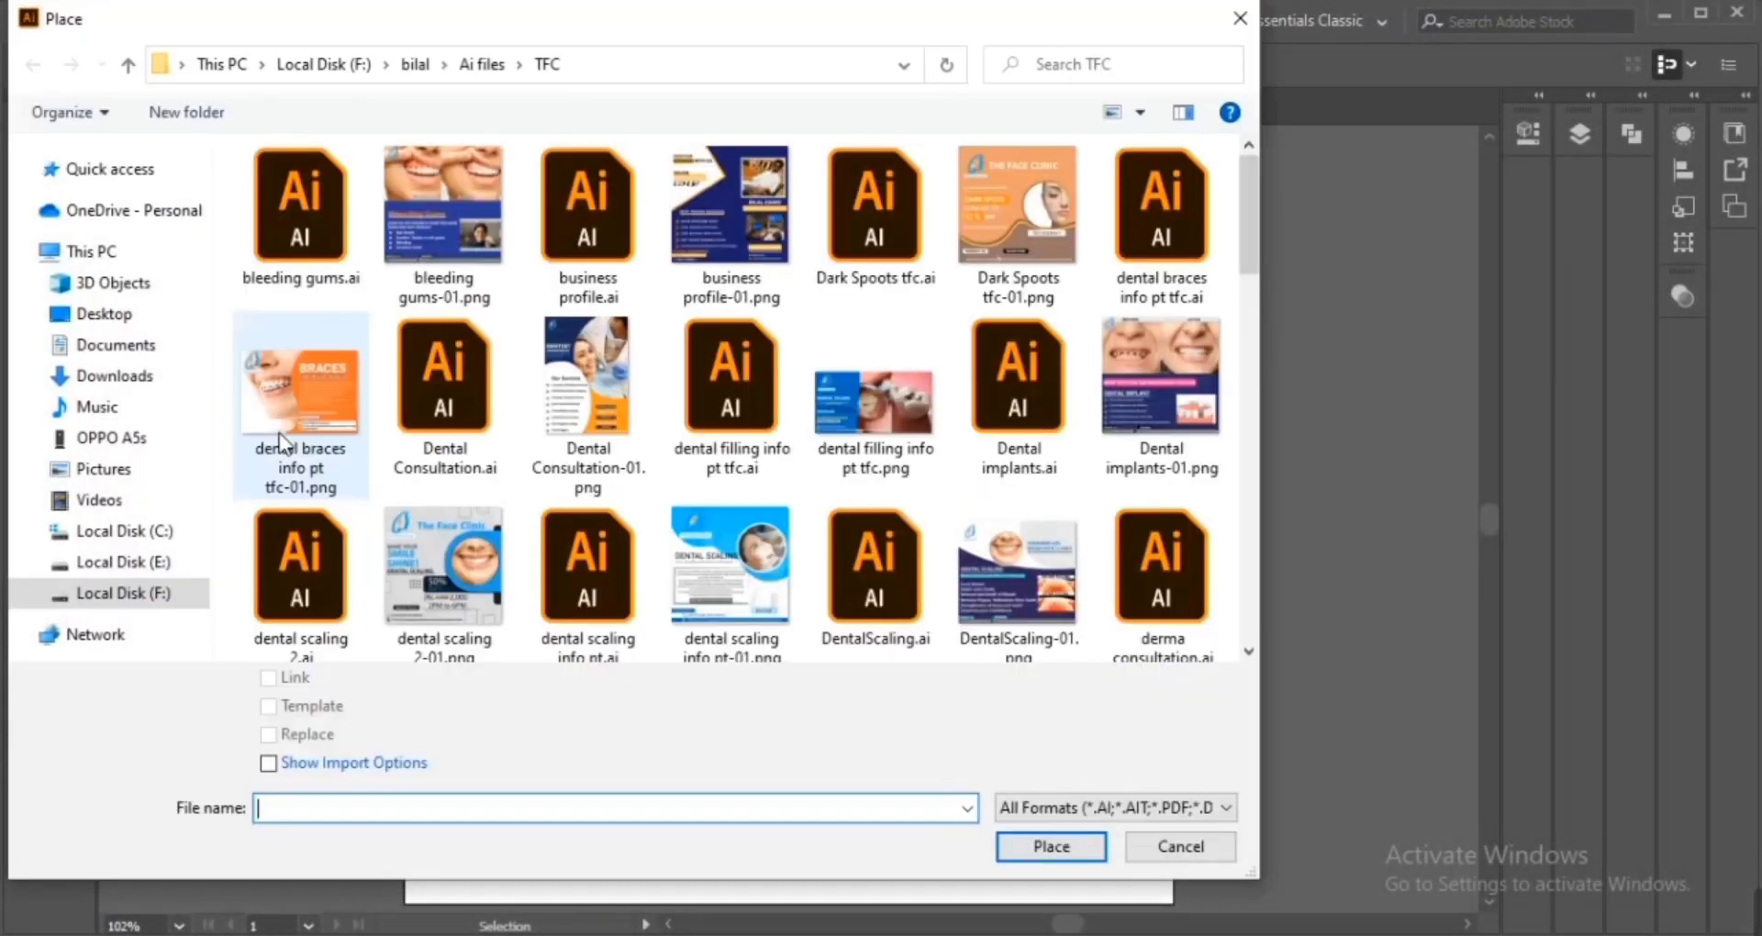
pyautogui.click(445, 64)
pyautogui.click(492, 344)
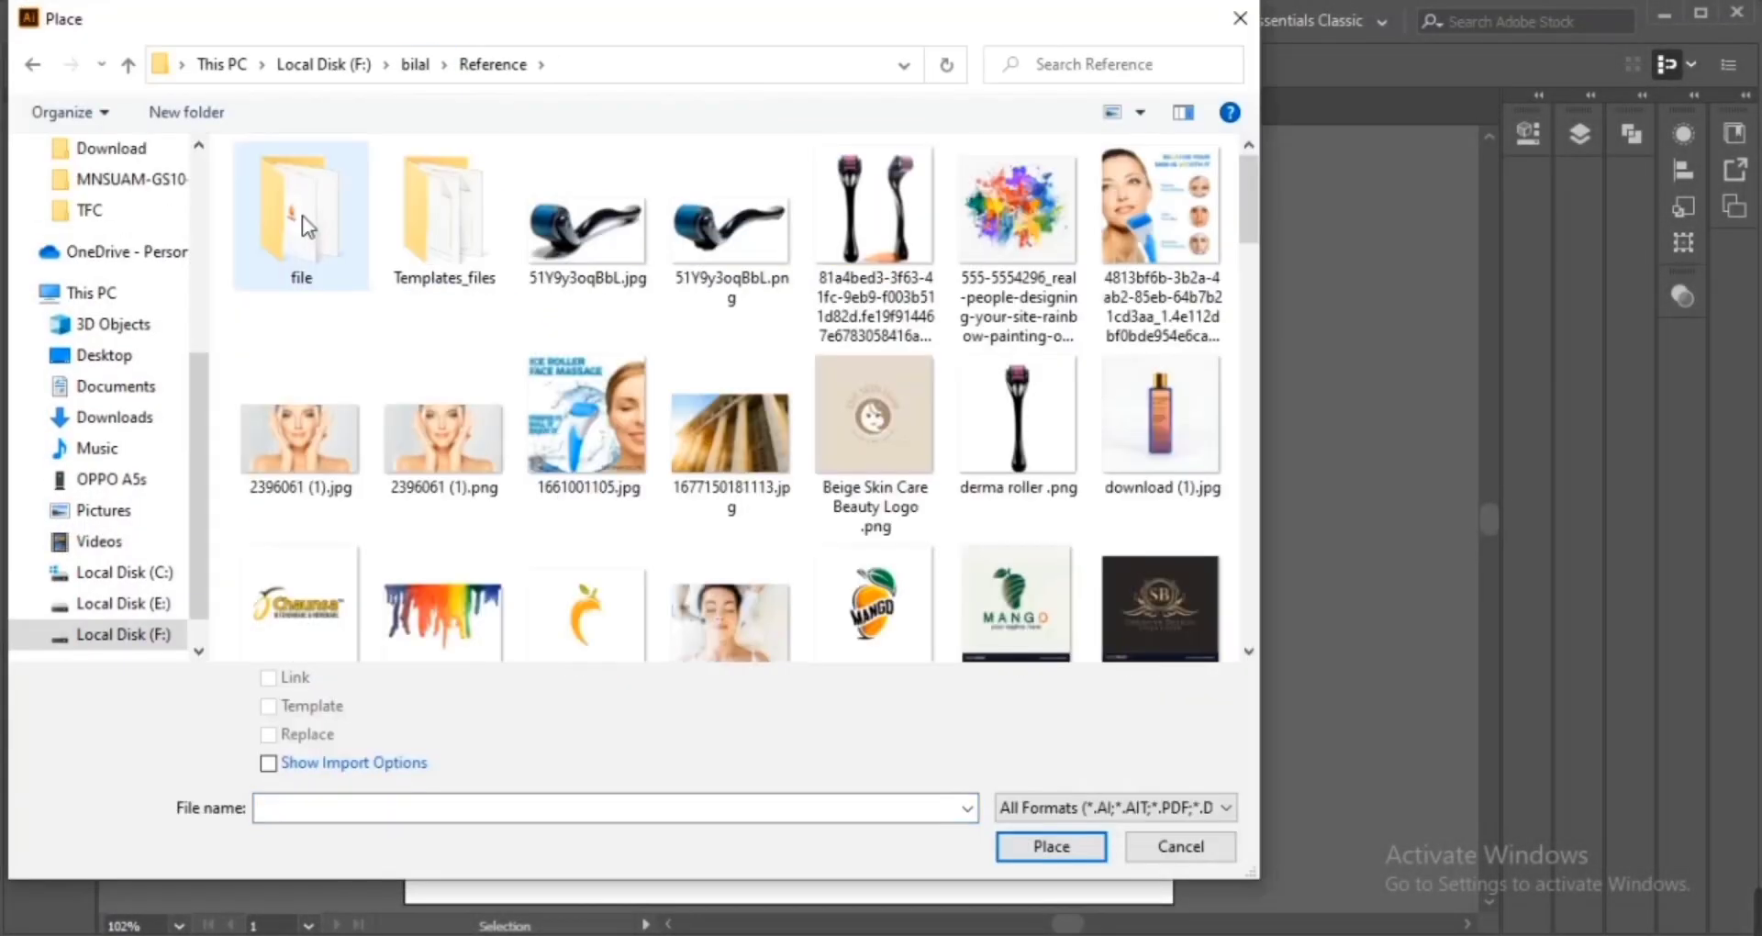
pyautogui.doubleClick(300, 215)
pyautogui.click(873, 271)
pyautogui.click(1012, 846)
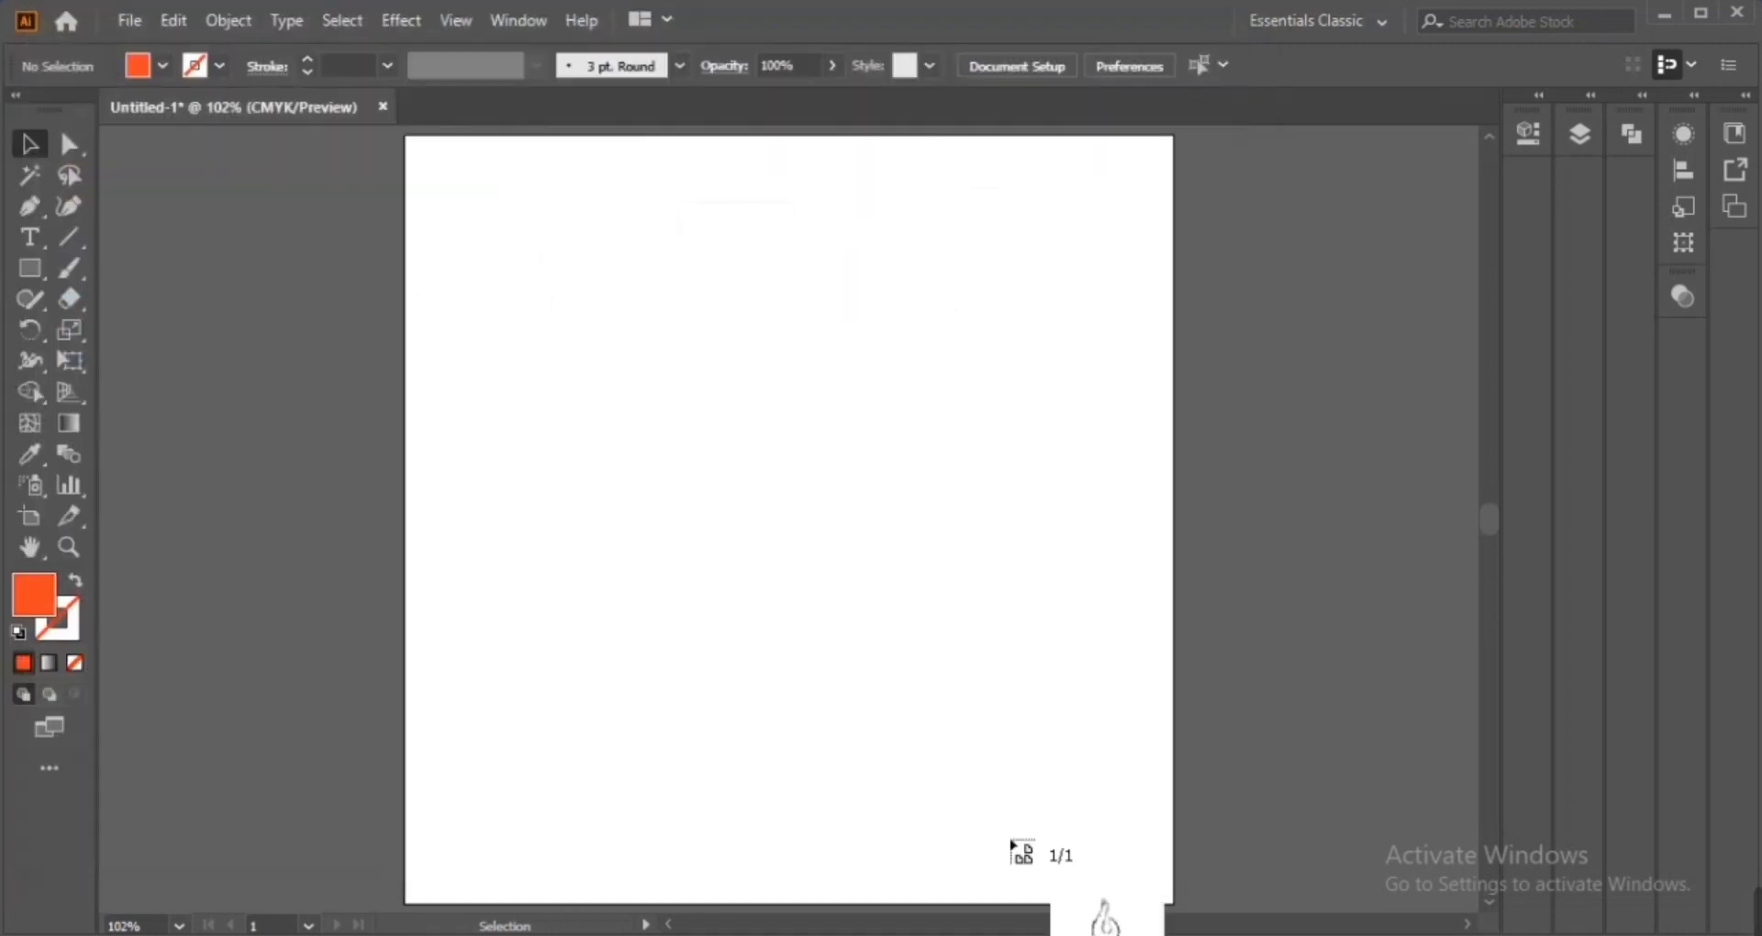
# Place the sketch on the artboard, embed it, and enlarge it slightly by its corner
pyautogui.moveTo(602, 291)
pyautogui.mouseDown()
pyautogui.moveTo(977, 766)
pyautogui.moveTo(1046, 896)
pyautogui.mouseUp()
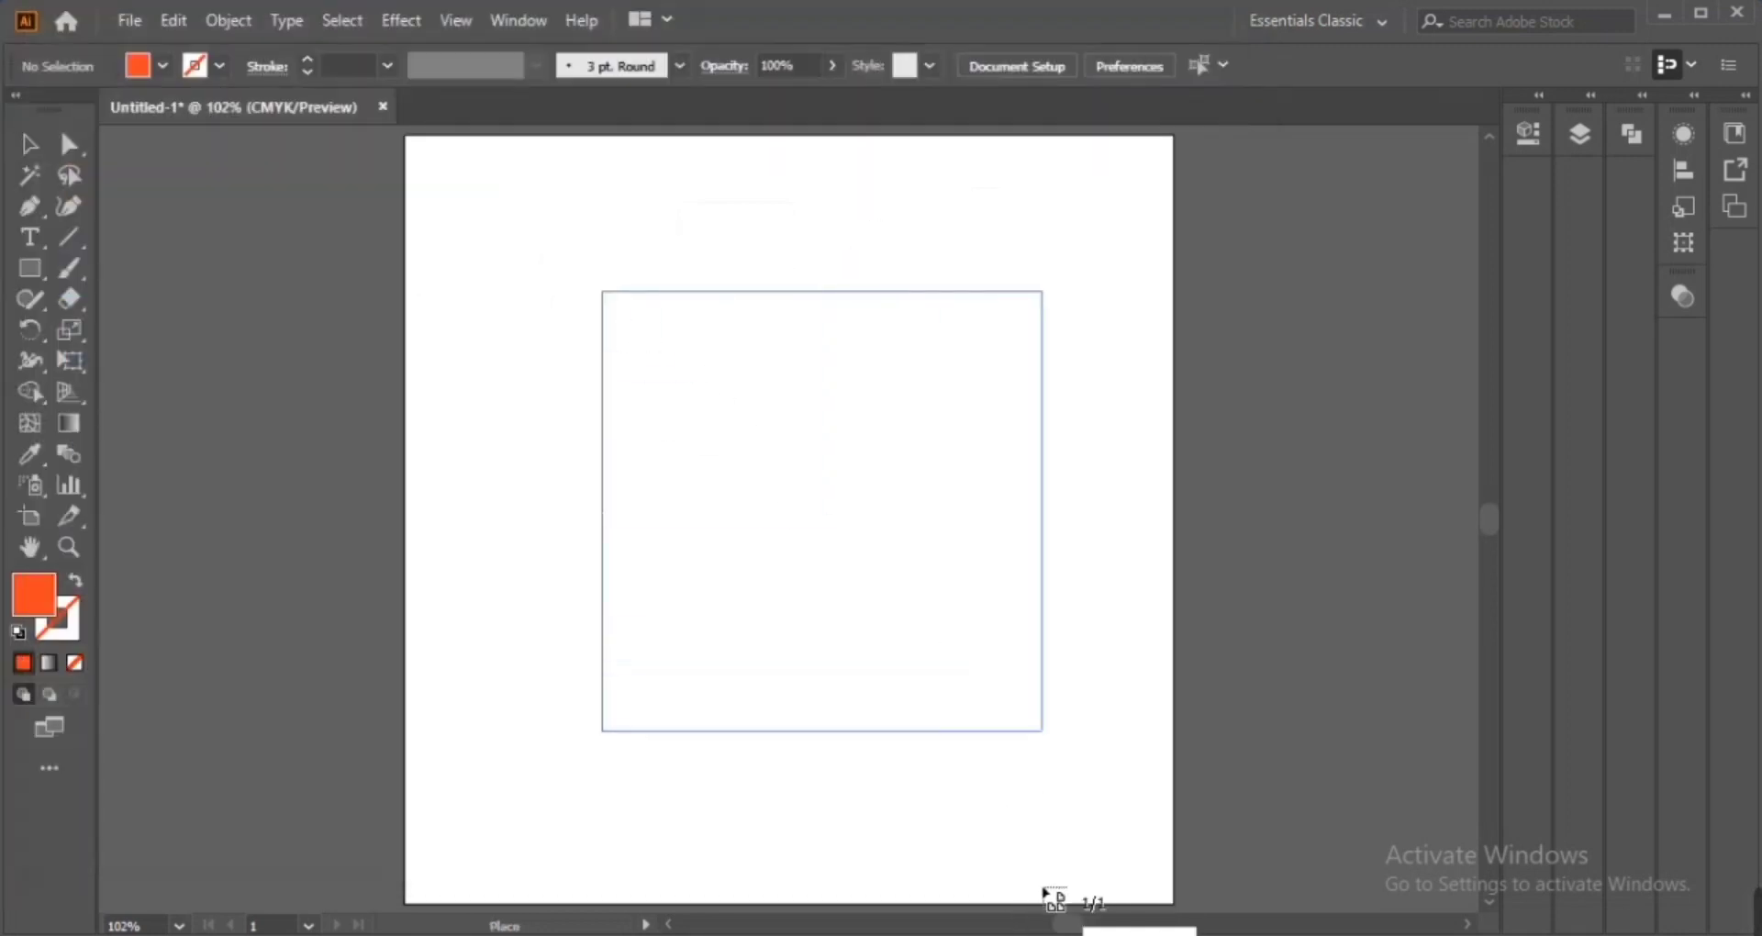
pyautogui.click(499, 65)
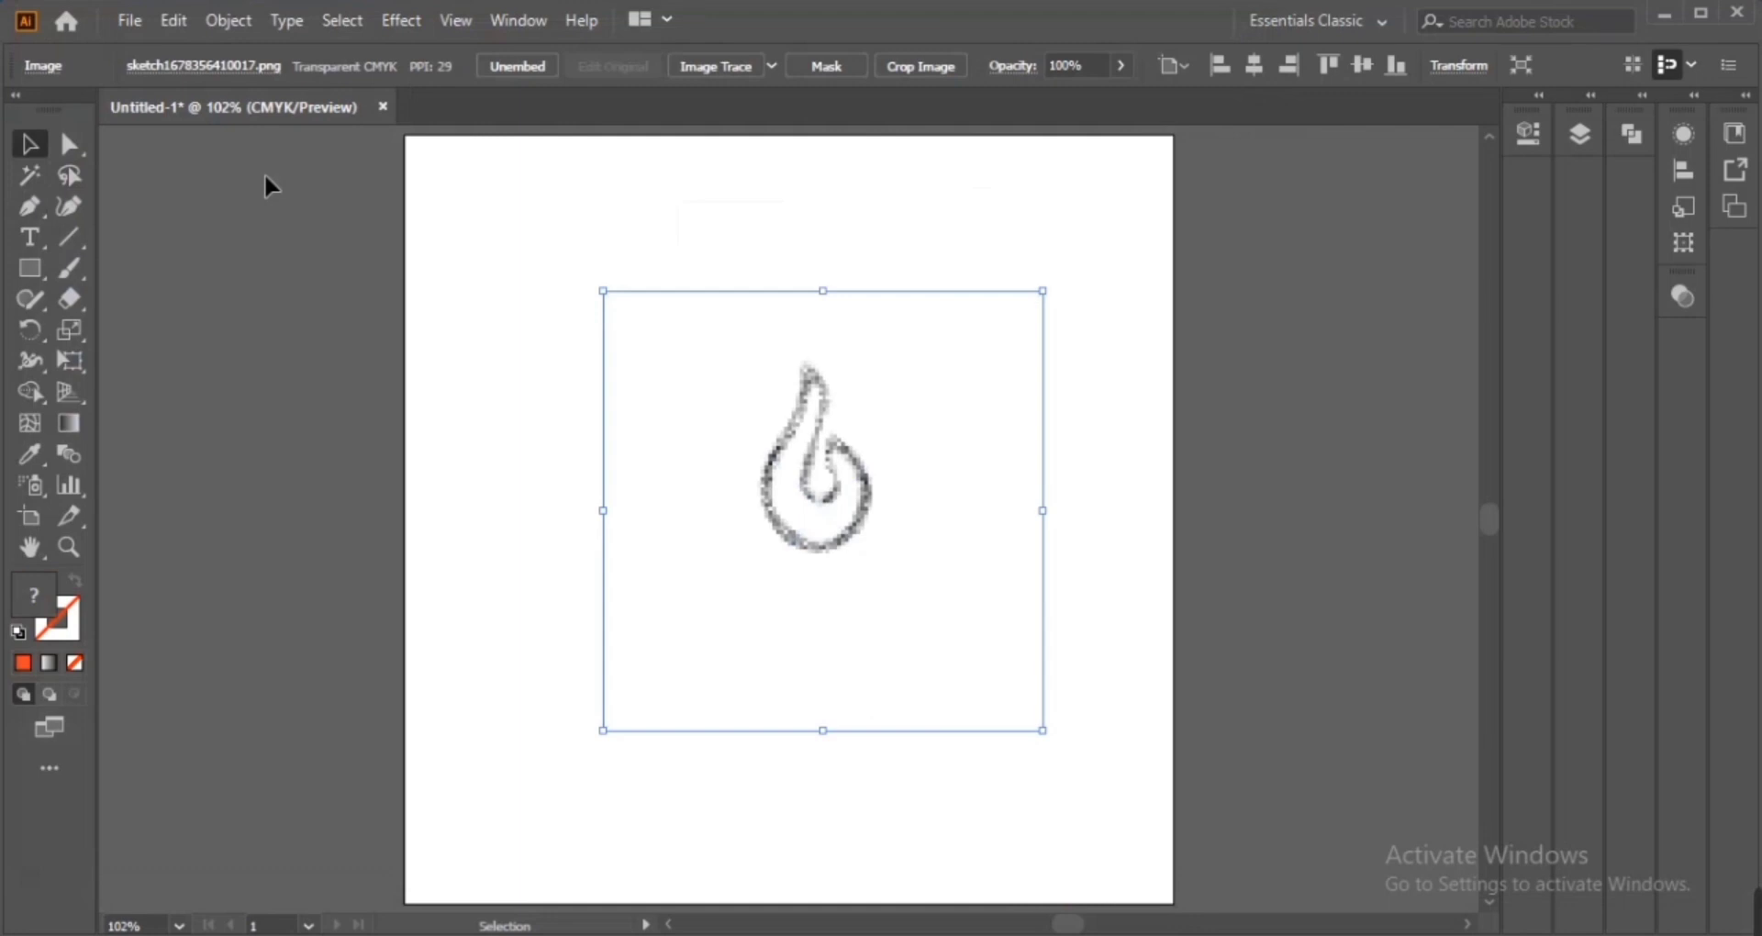
pyautogui.moveTo(1037, 731); pyautogui.dragTo(1132, 795)
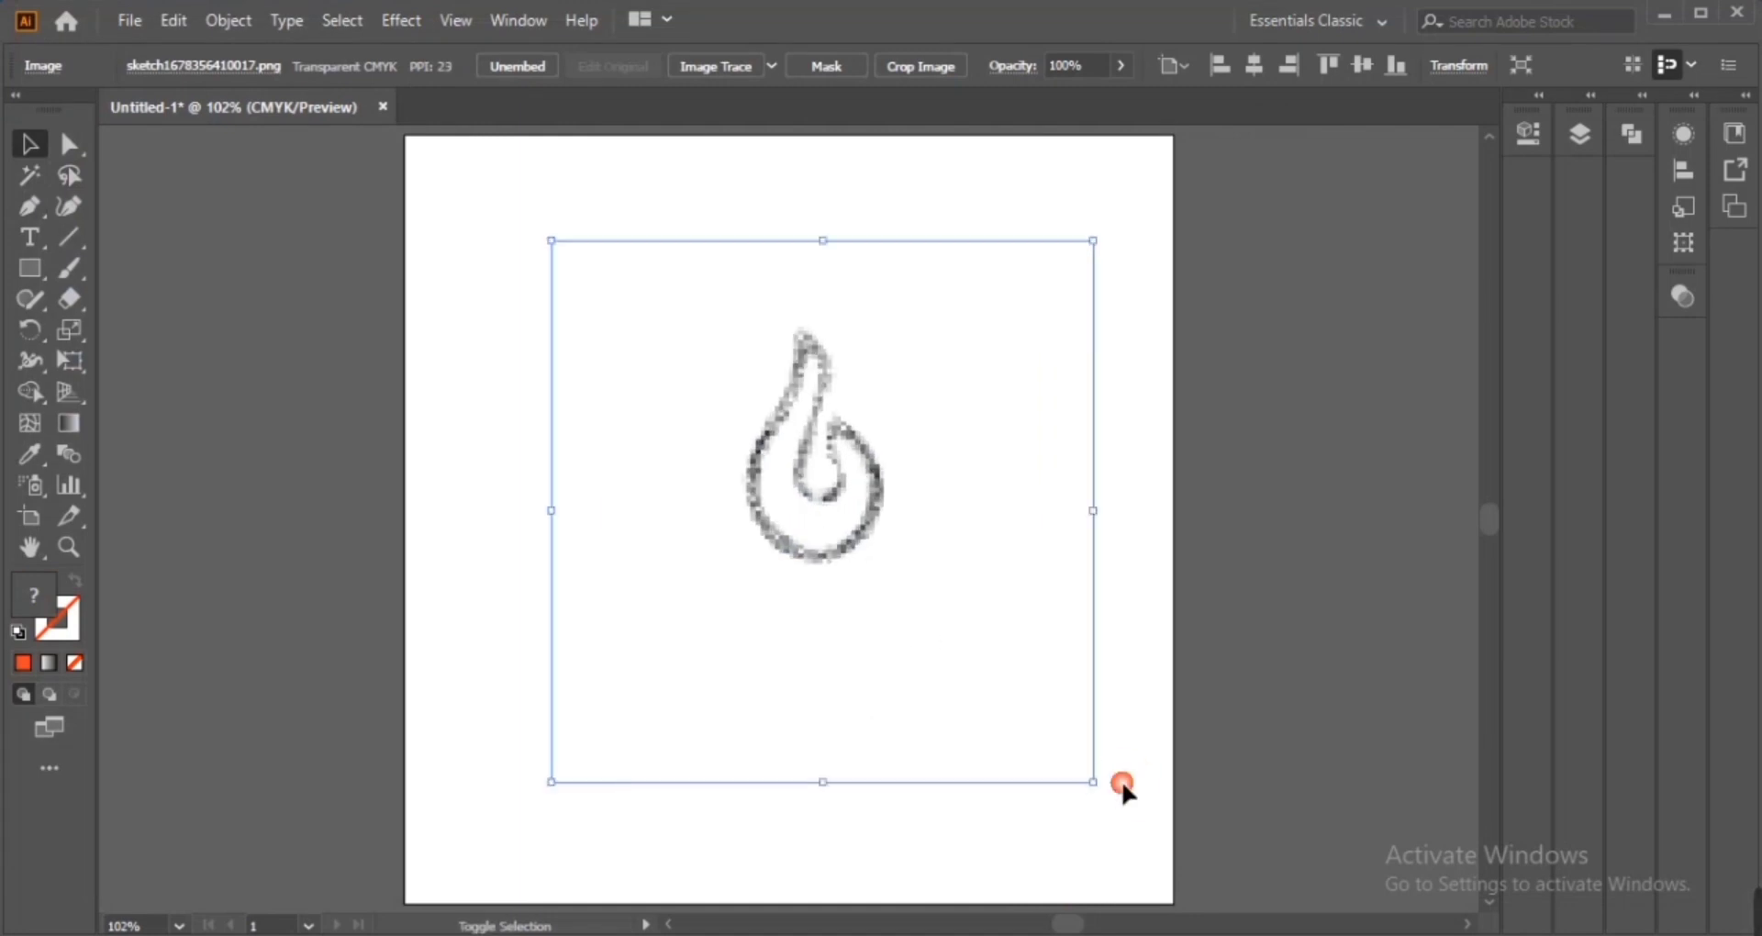
# Lock the selected sketch image
pyautogui.click(228, 20)
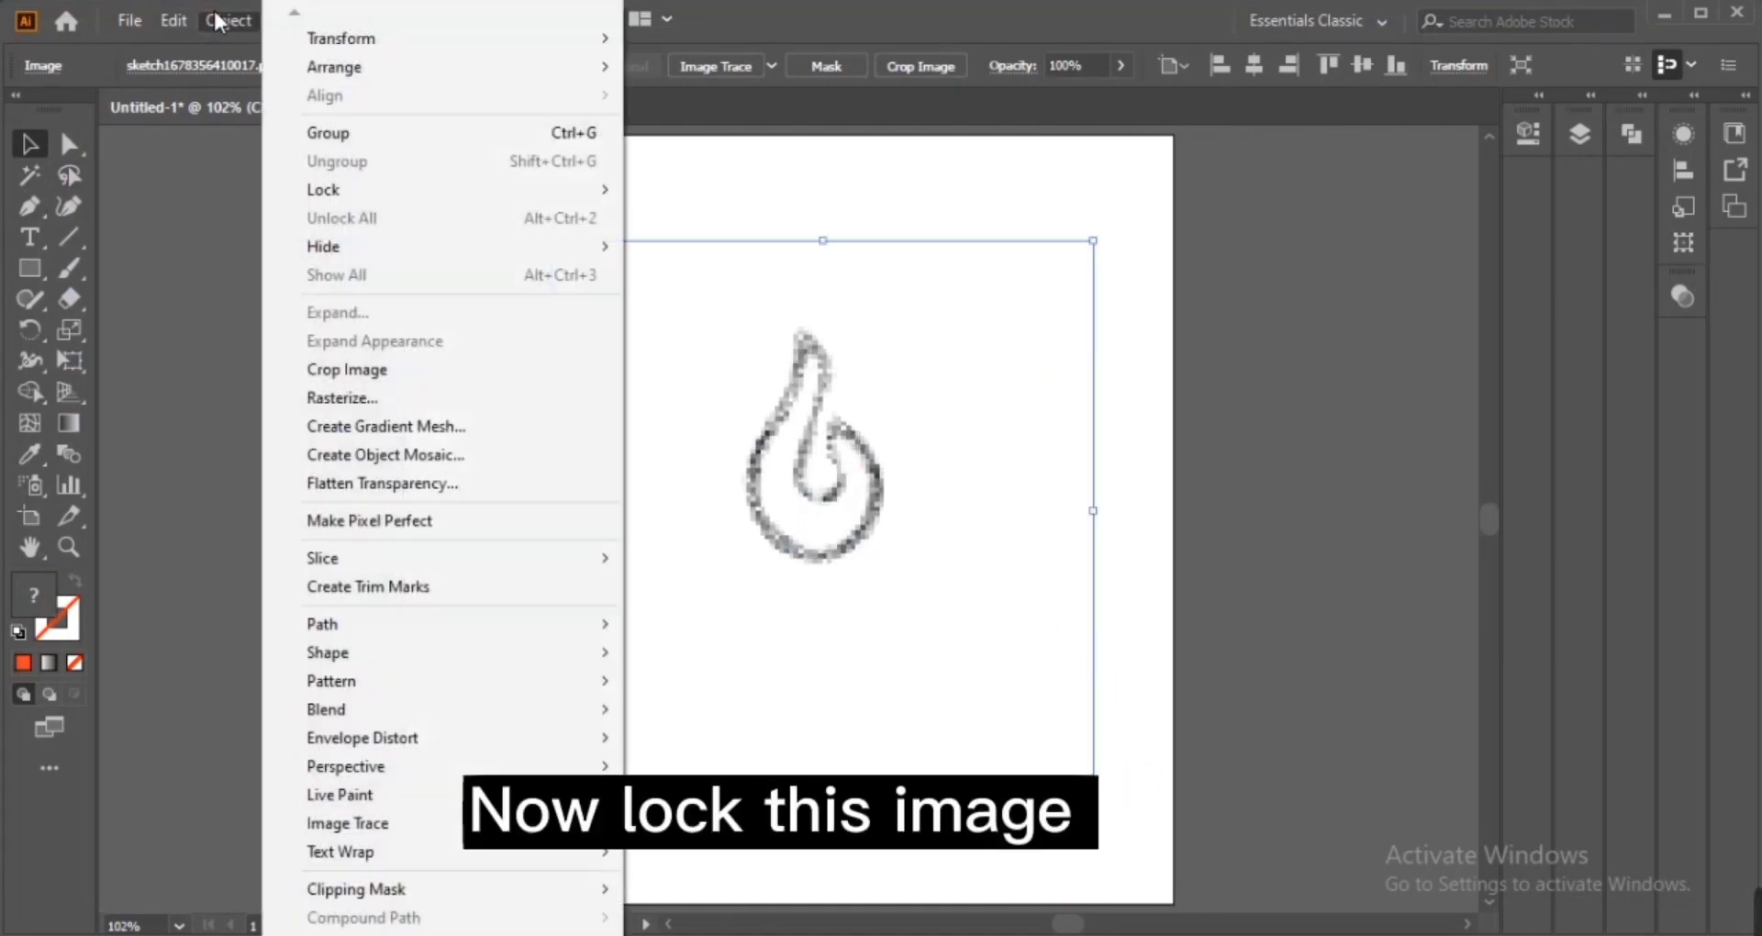
pyautogui.moveTo(389, 191)
pyautogui.click(649, 191)
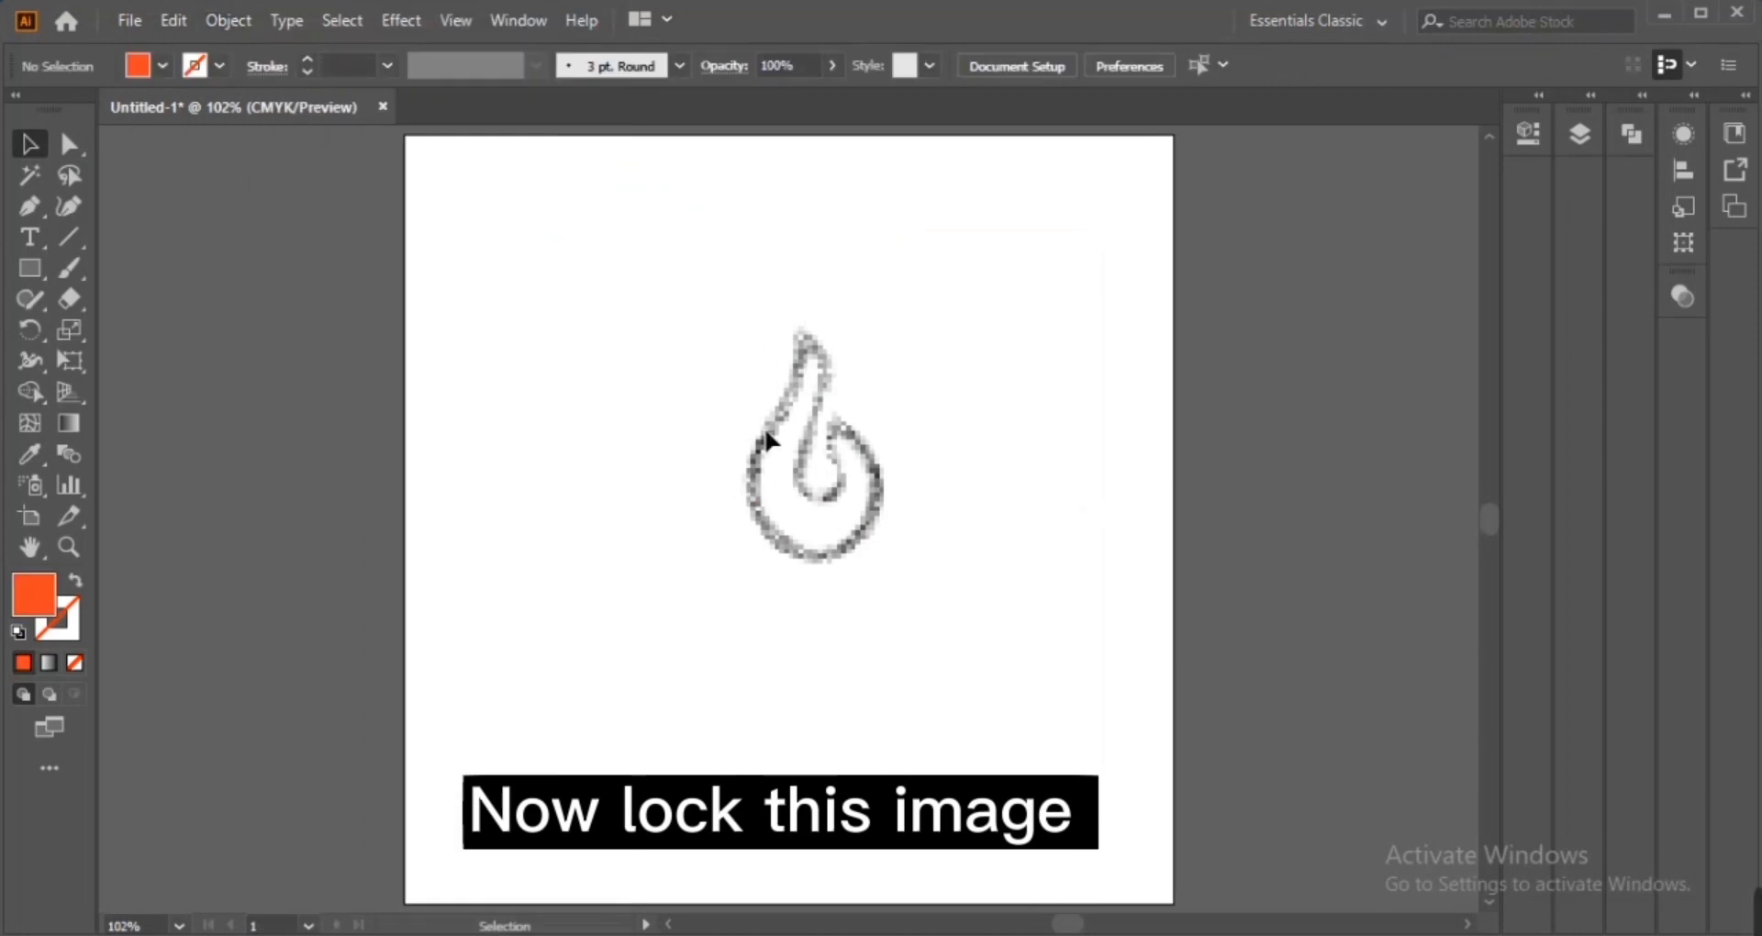
# Begin tracing the flame's left side and bottom with Pen tool corner points, swapping fill to stroke only
pyautogui.hotkey('ctrl', '=')
pyautogui.hotkey('ctrl', '=')
pyautogui.moveTo(804, 494); pyautogui.dragTo(793, 646)
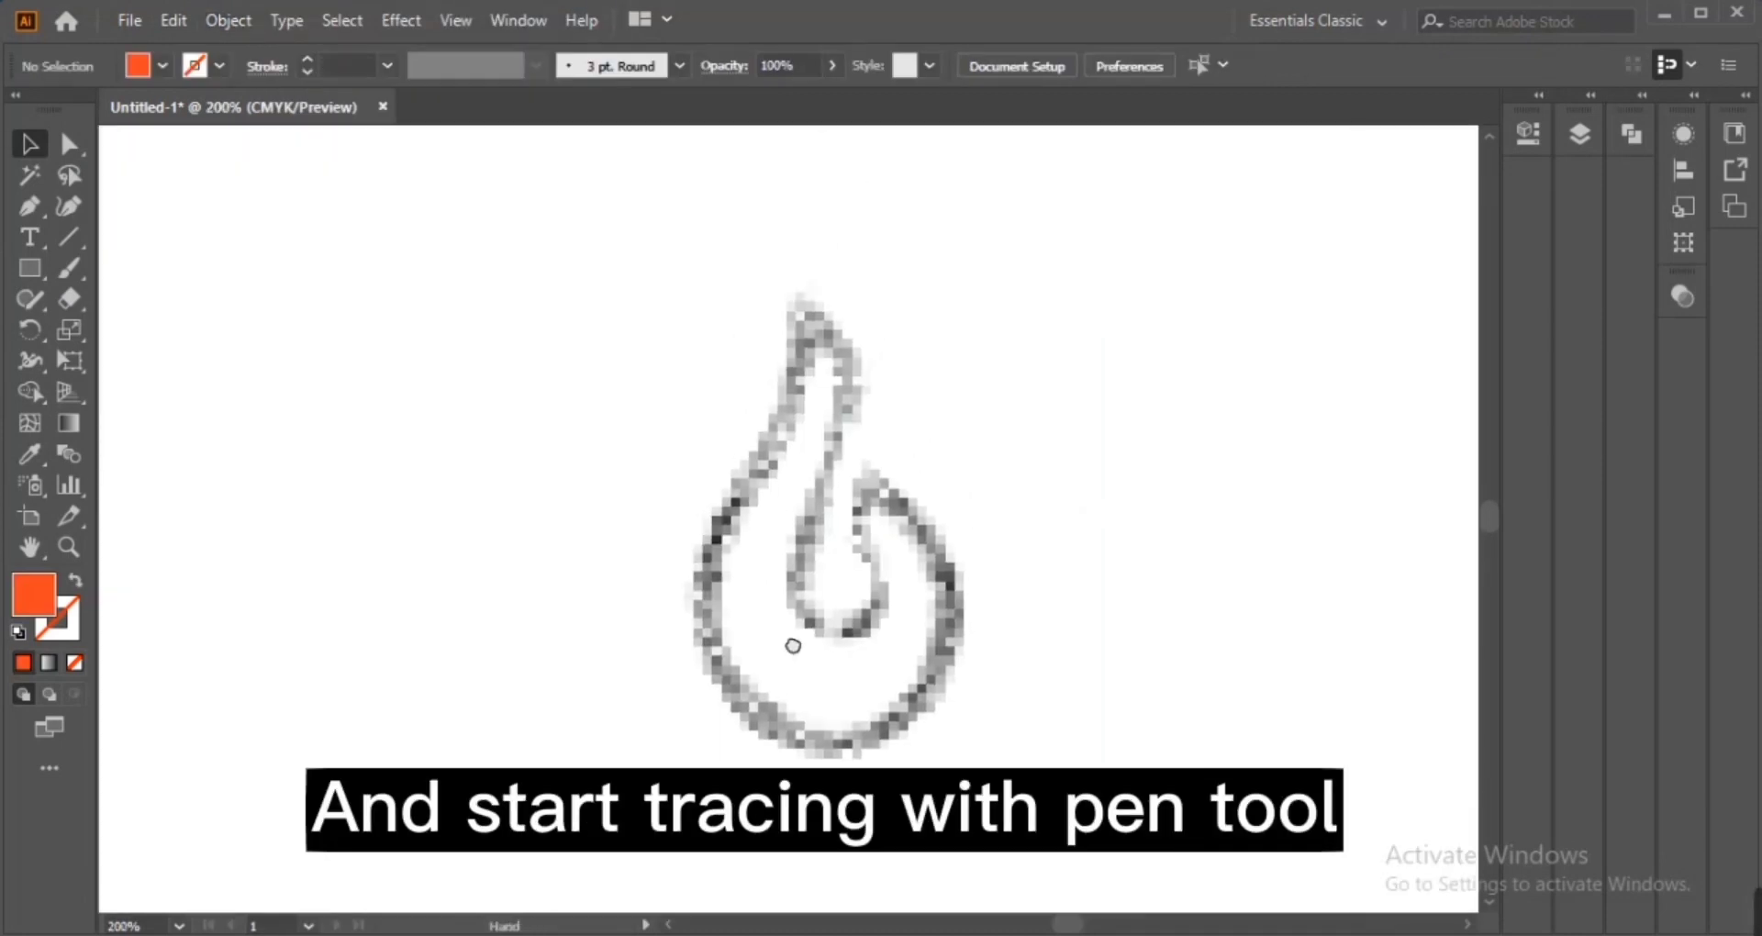
pyautogui.click(31, 209)
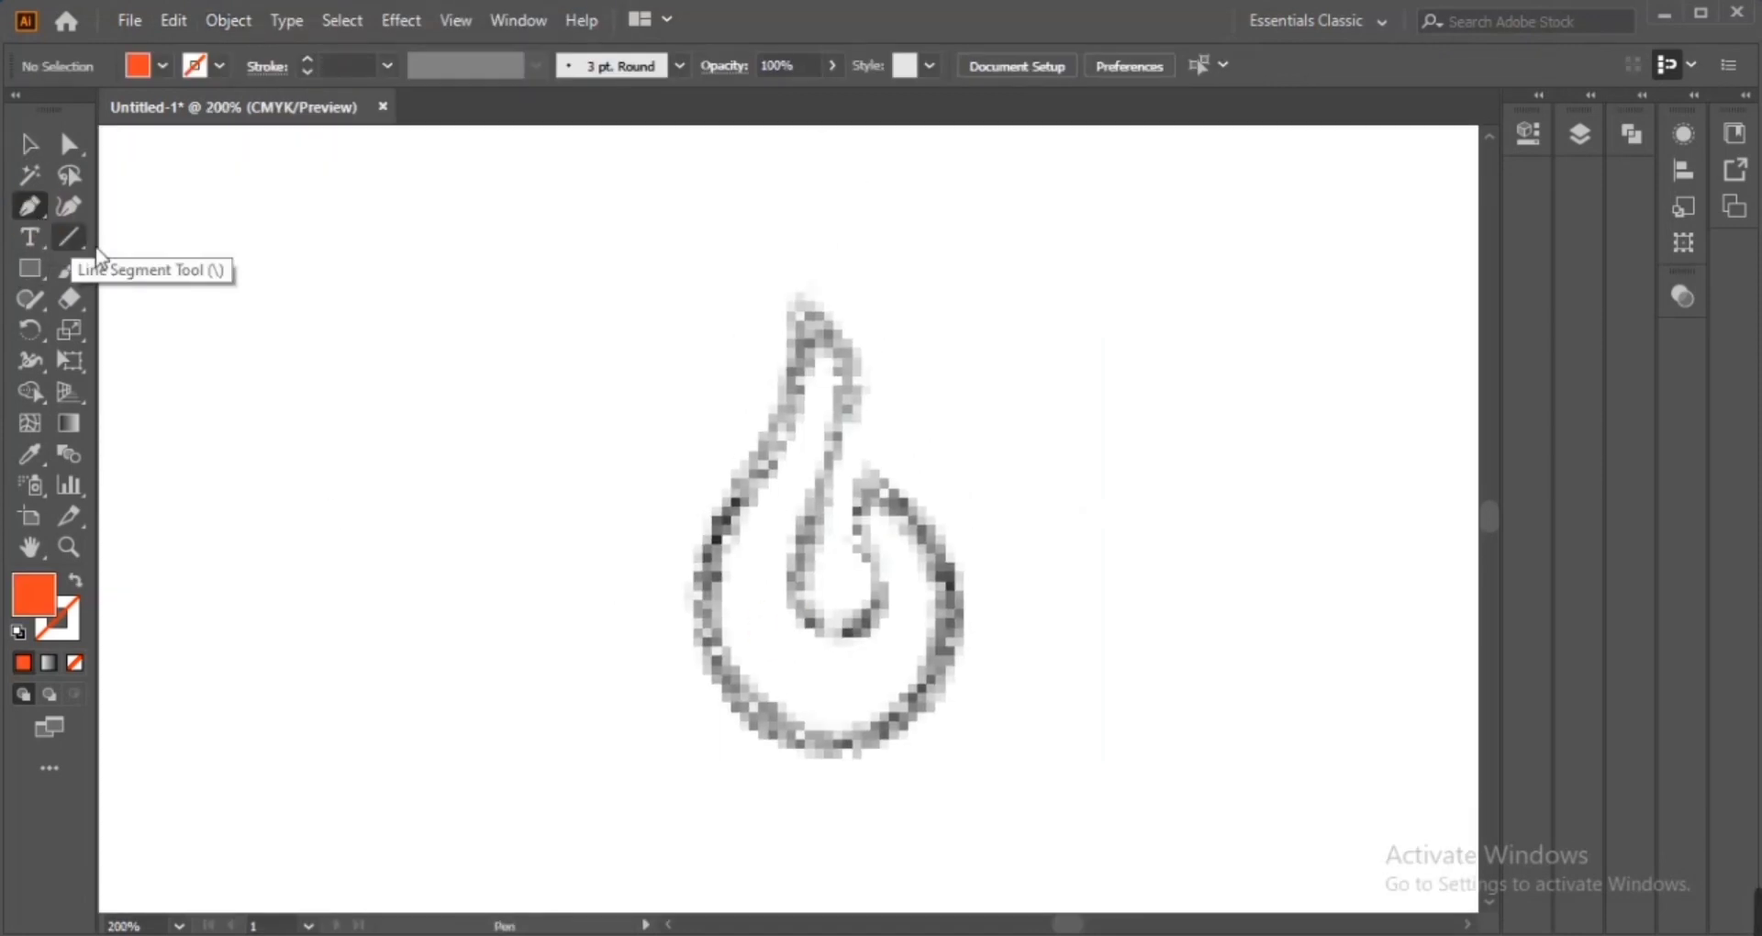
pyautogui.click(789, 294)
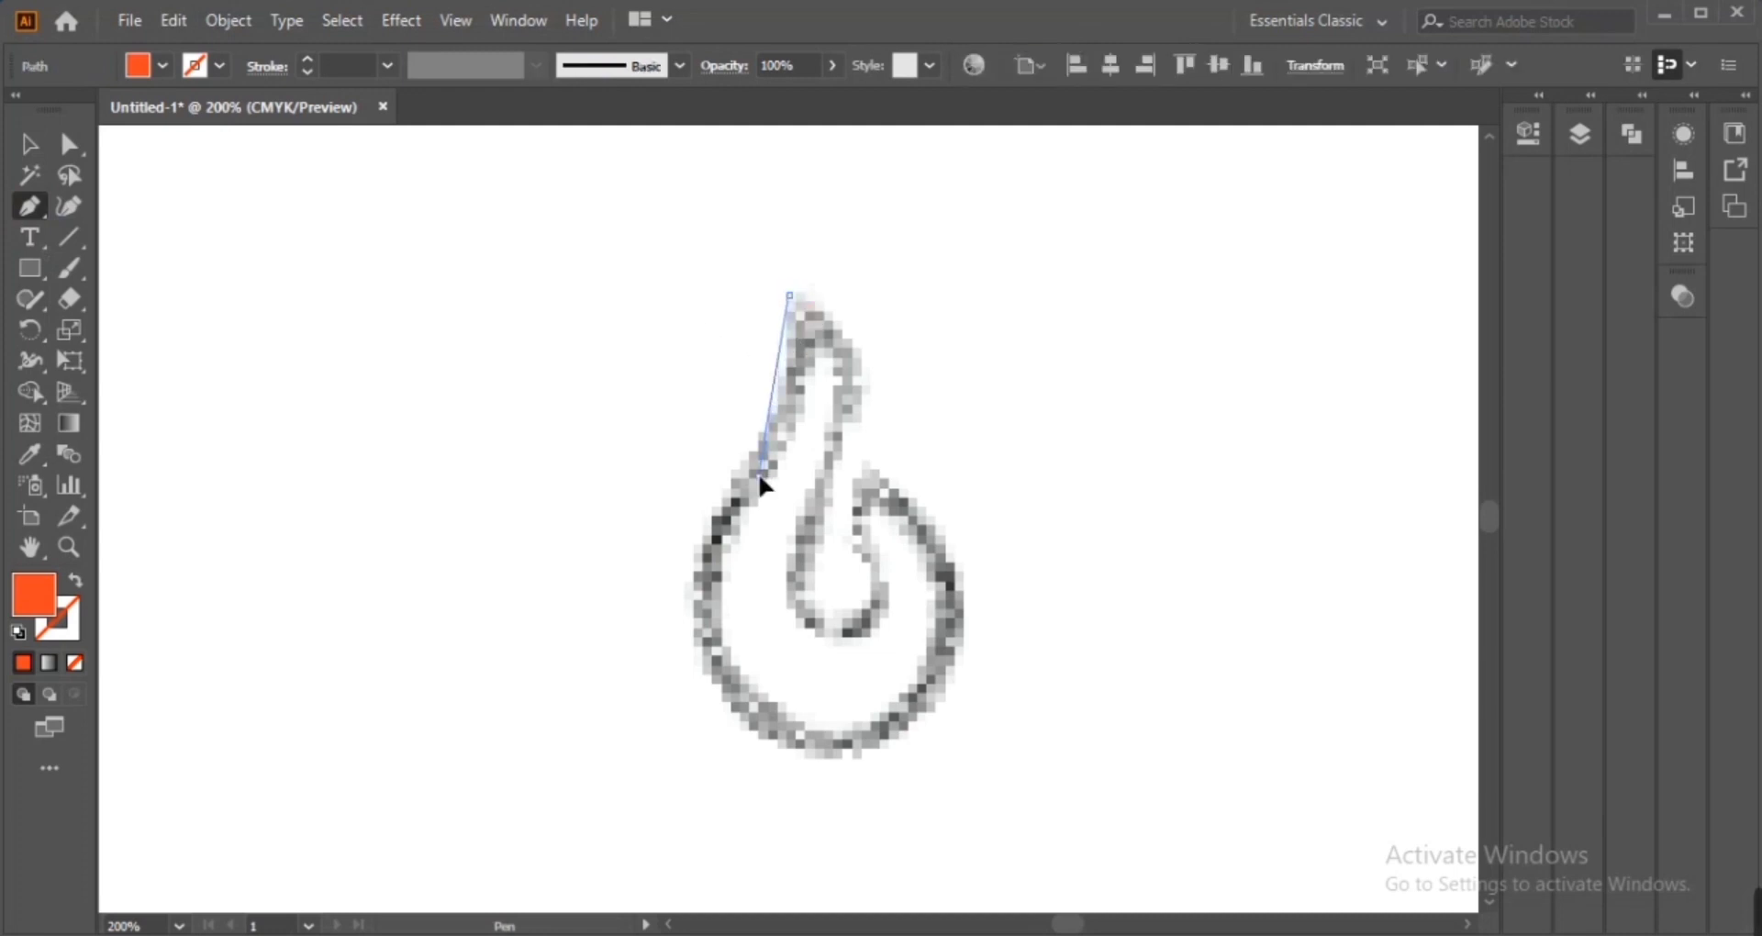
pyautogui.click(758, 475)
pyautogui.click(758, 719)
pyautogui.click(928, 707)
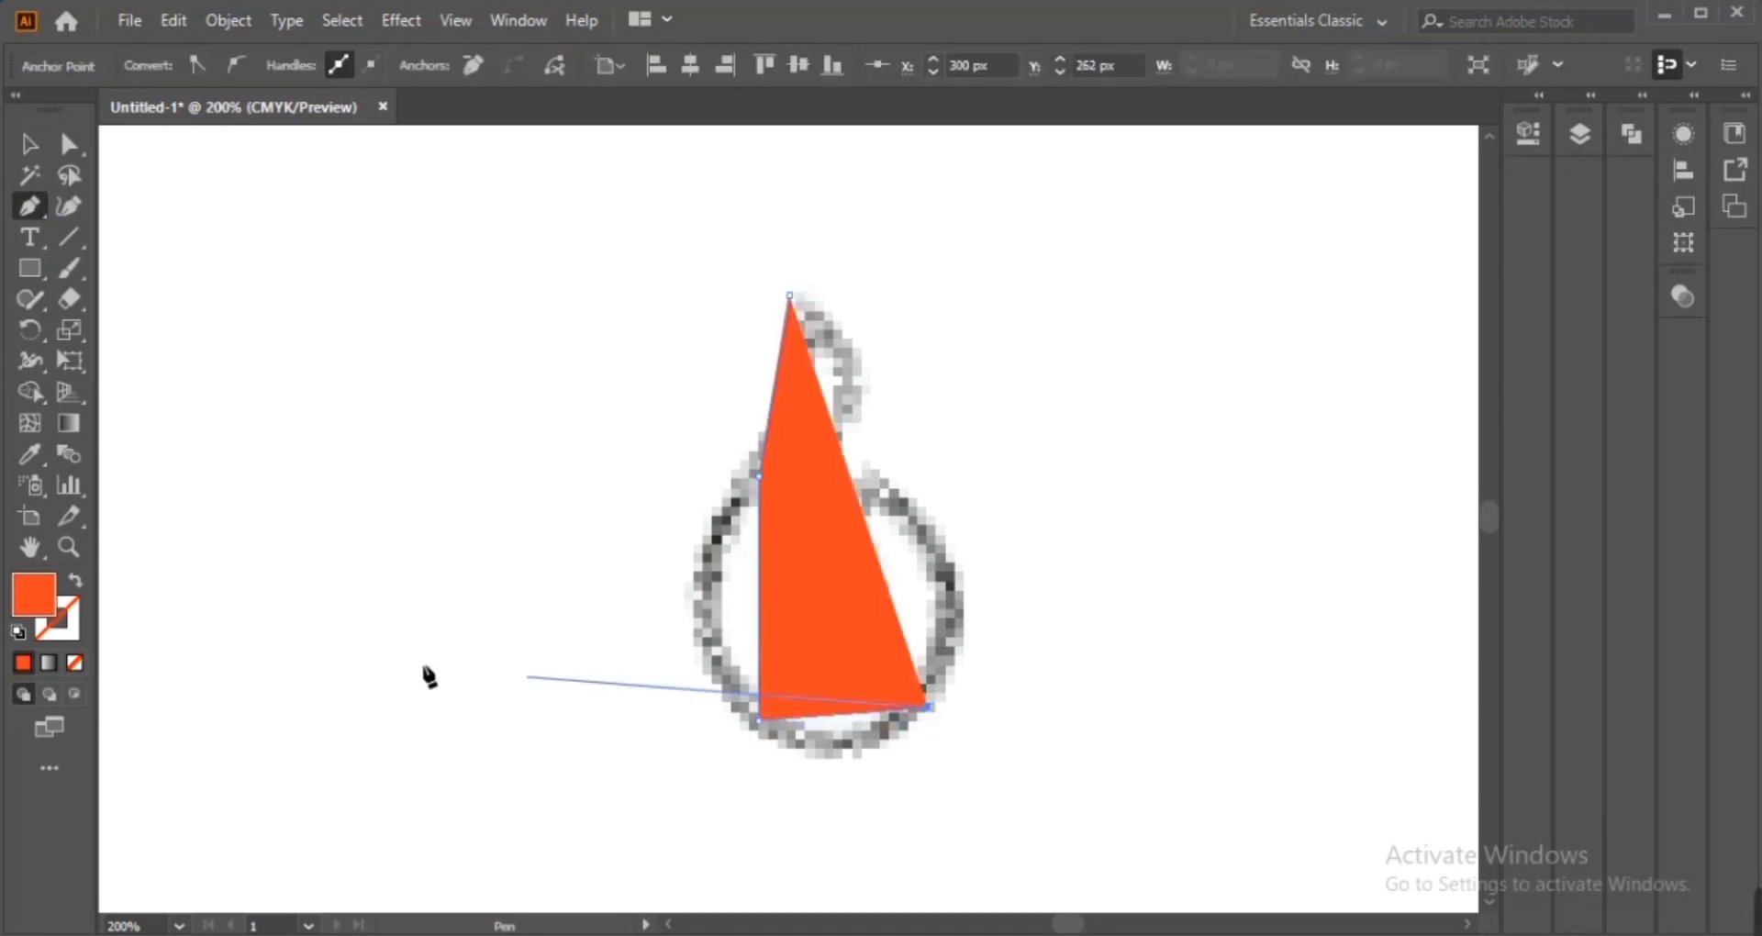
pyautogui.click(79, 583)
# Continue the Pen path up the inner curl and back to the tip to close the flame outline
pyautogui.click(917, 516)
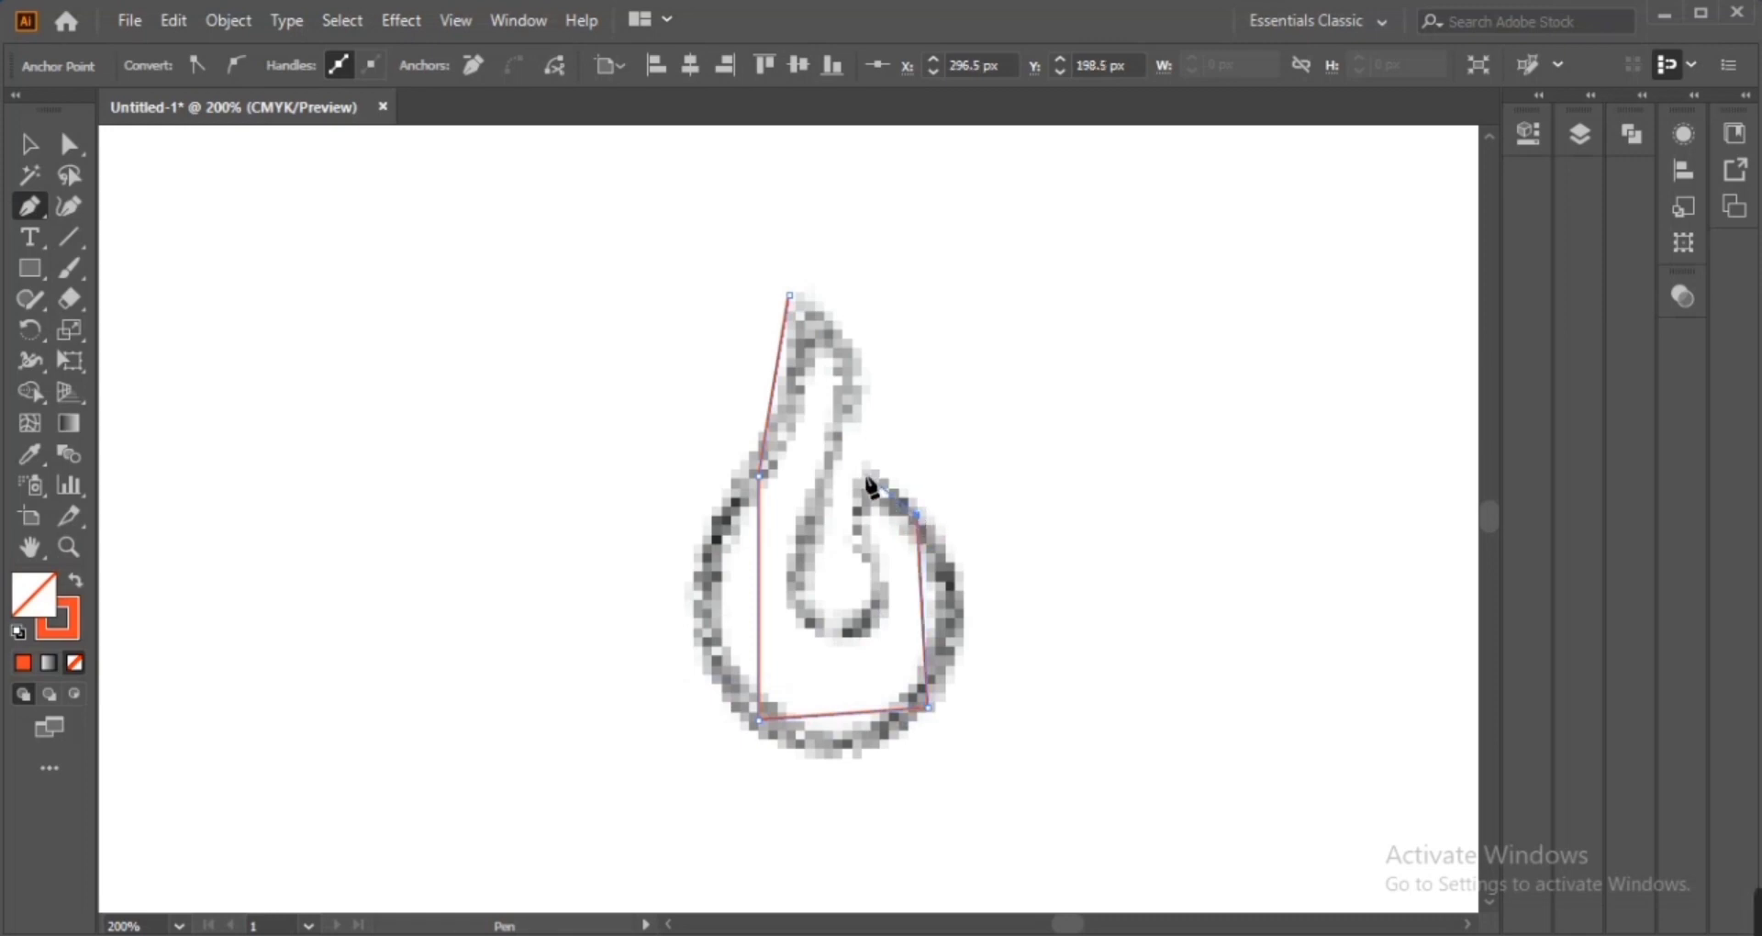
pyautogui.moveTo(856, 544); pyautogui.dragTo(854, 541)
pyautogui.moveTo(845, 632); pyautogui.dragTo(818, 547)
pyautogui.click(805, 524)
pyautogui.click(847, 409)
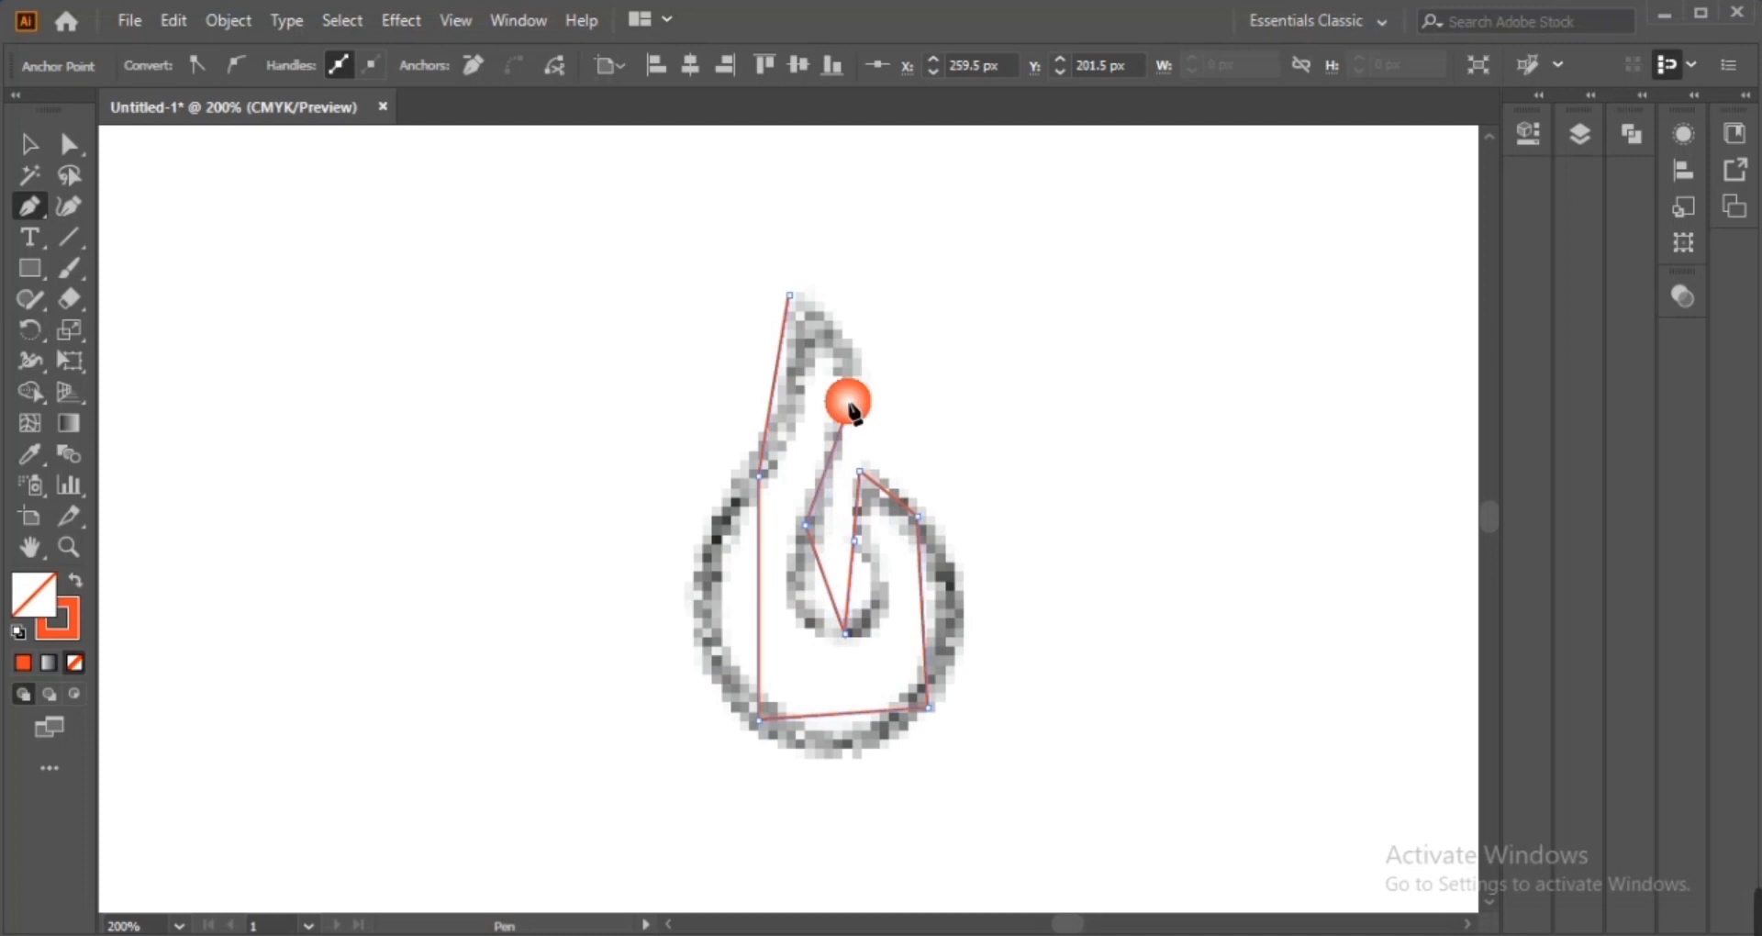
pyautogui.click(789, 296)
# Convert the corner point beside the flame tip into a smooth curve with the Anchor Point tool
pyautogui.press('a')
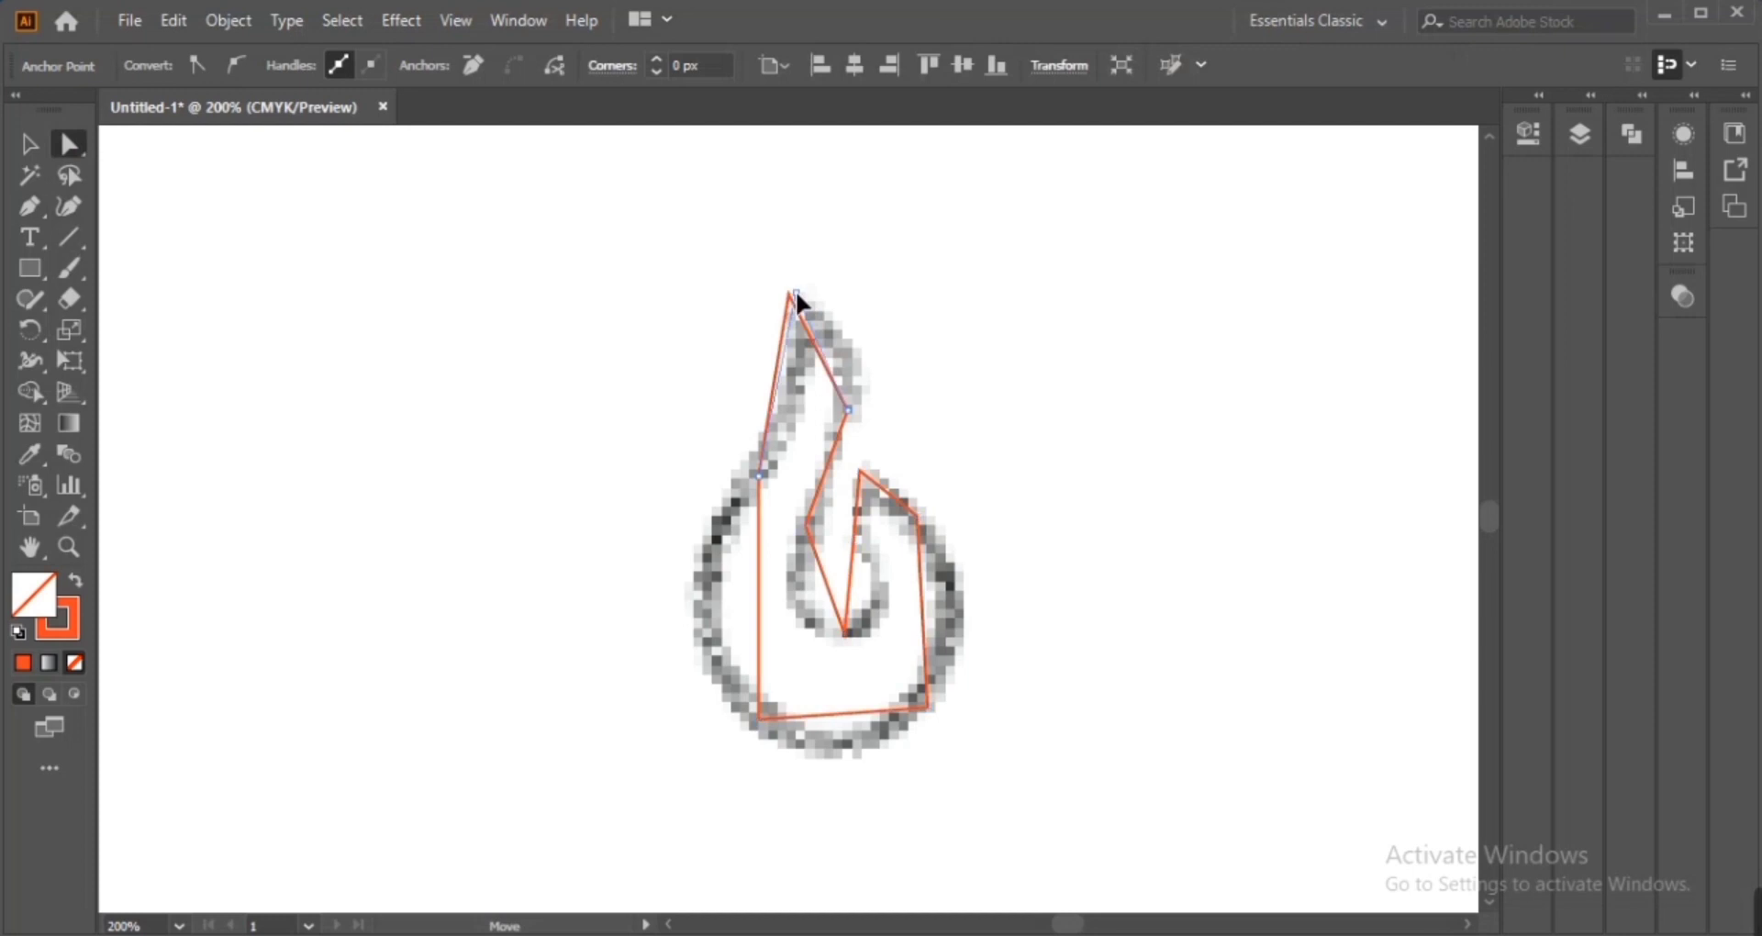
pyautogui.moveTo(796, 291); pyautogui.dragTo(796, 292)
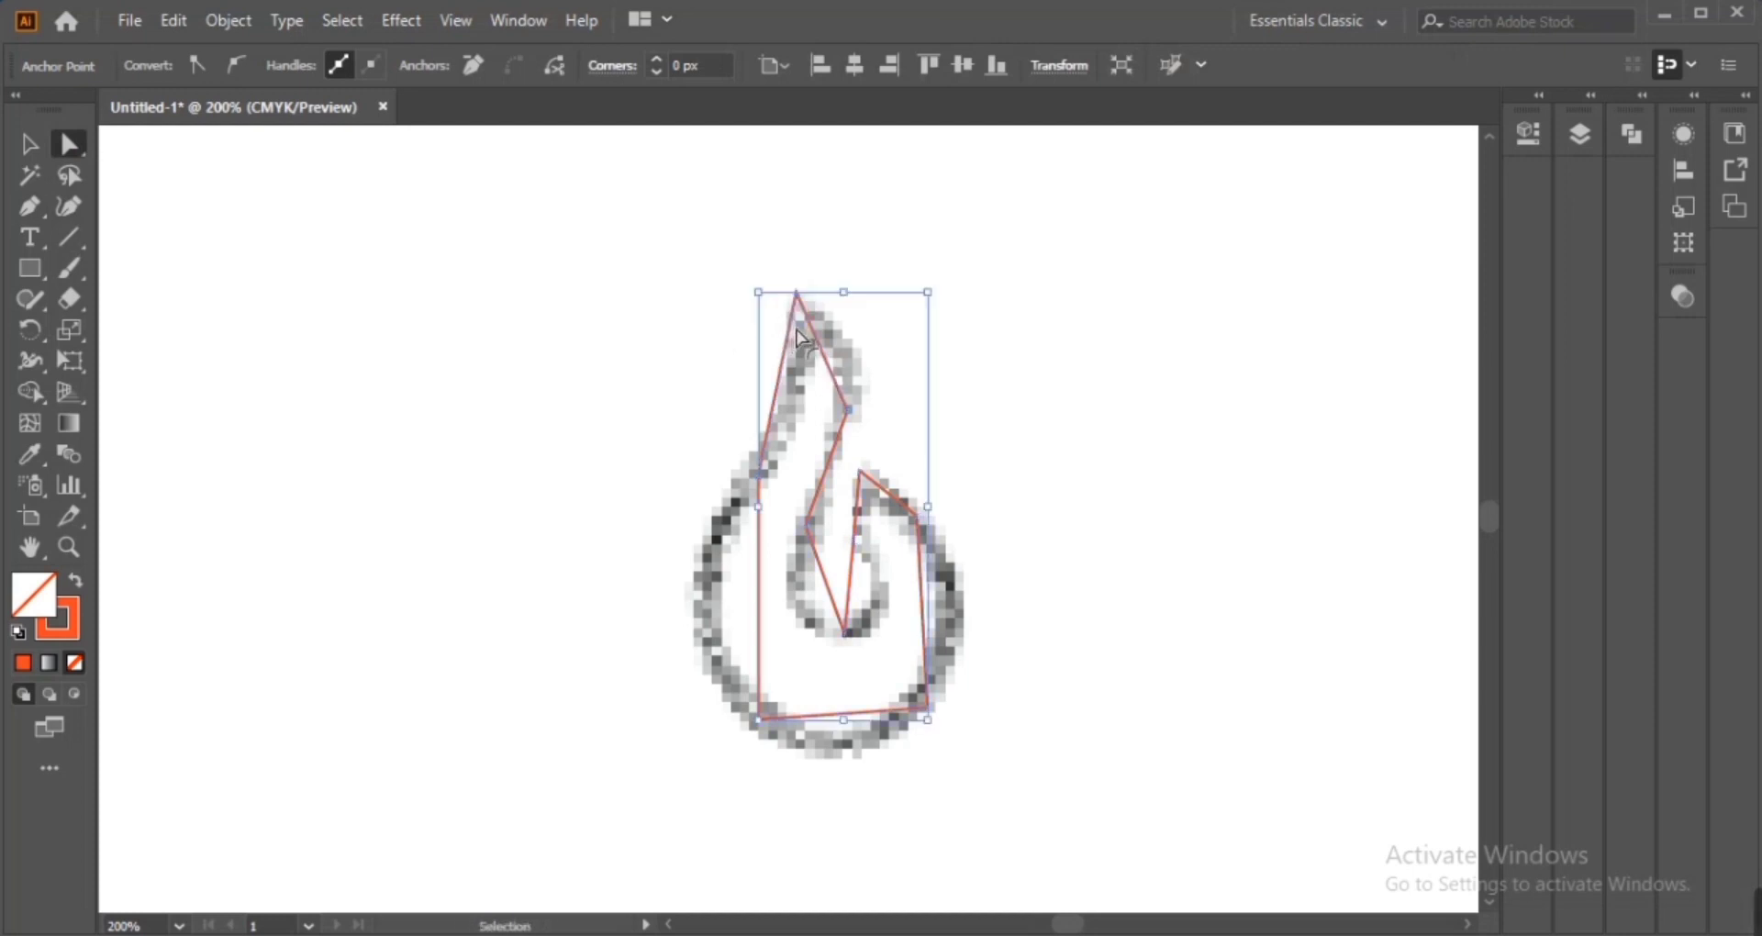
pyautogui.hotkey('ctrl', '+')
pyautogui.hotkey('ctrl', '+')
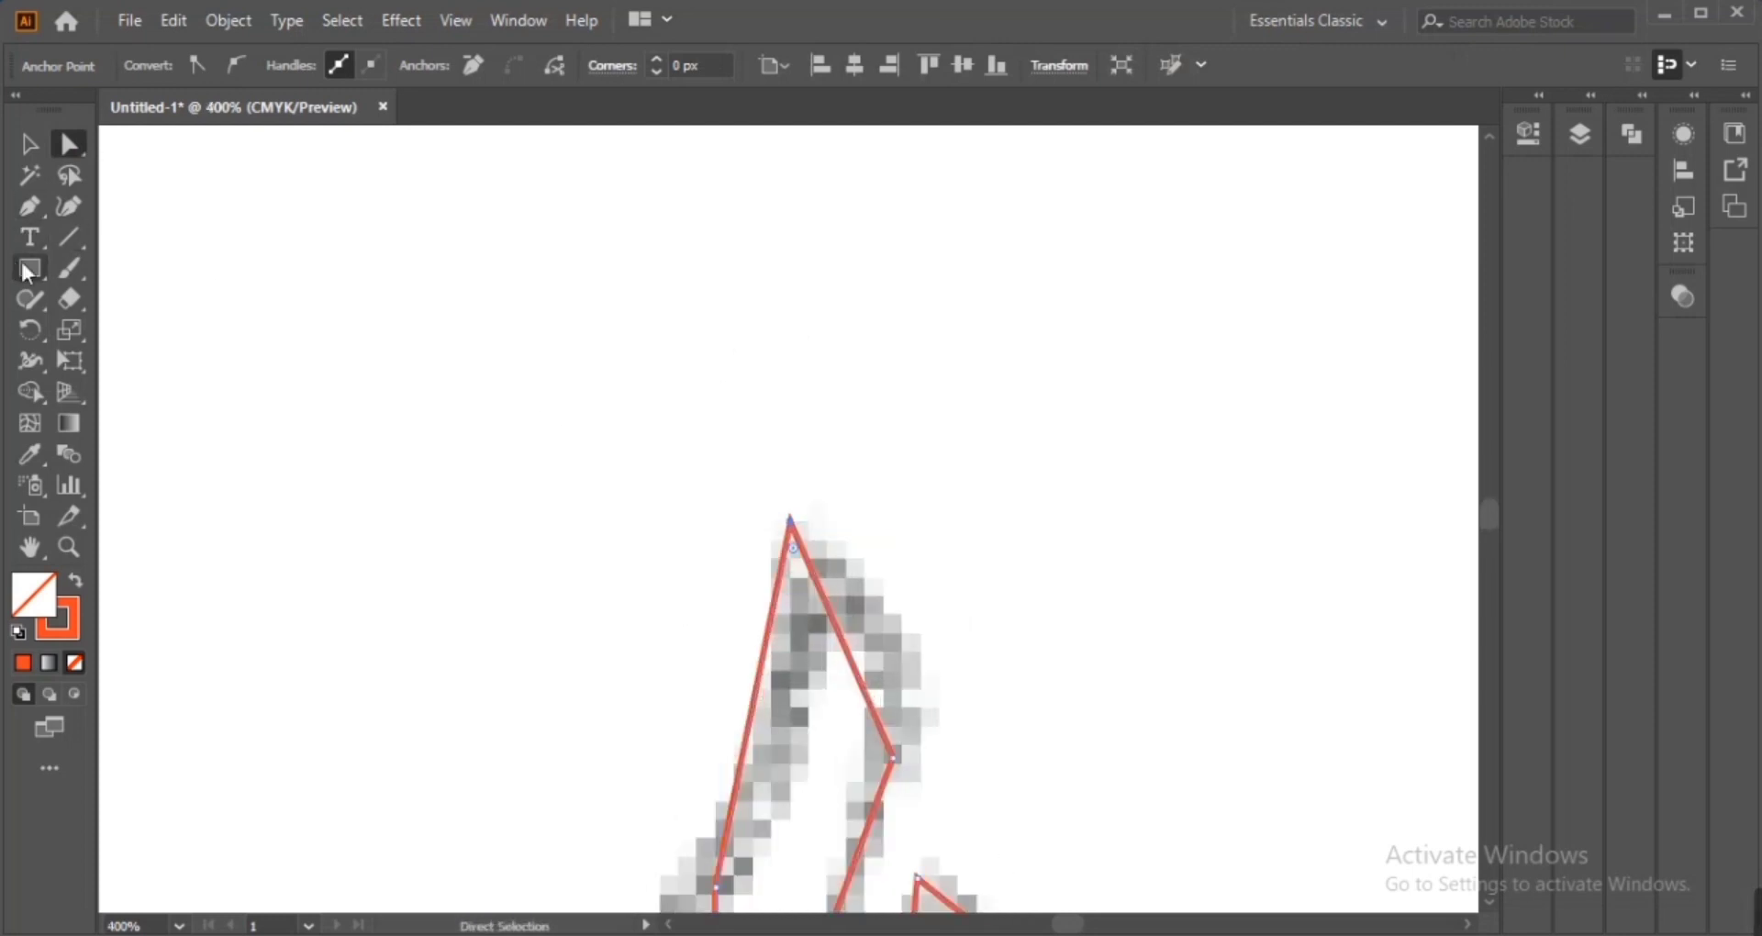
pyautogui.click(30, 209)
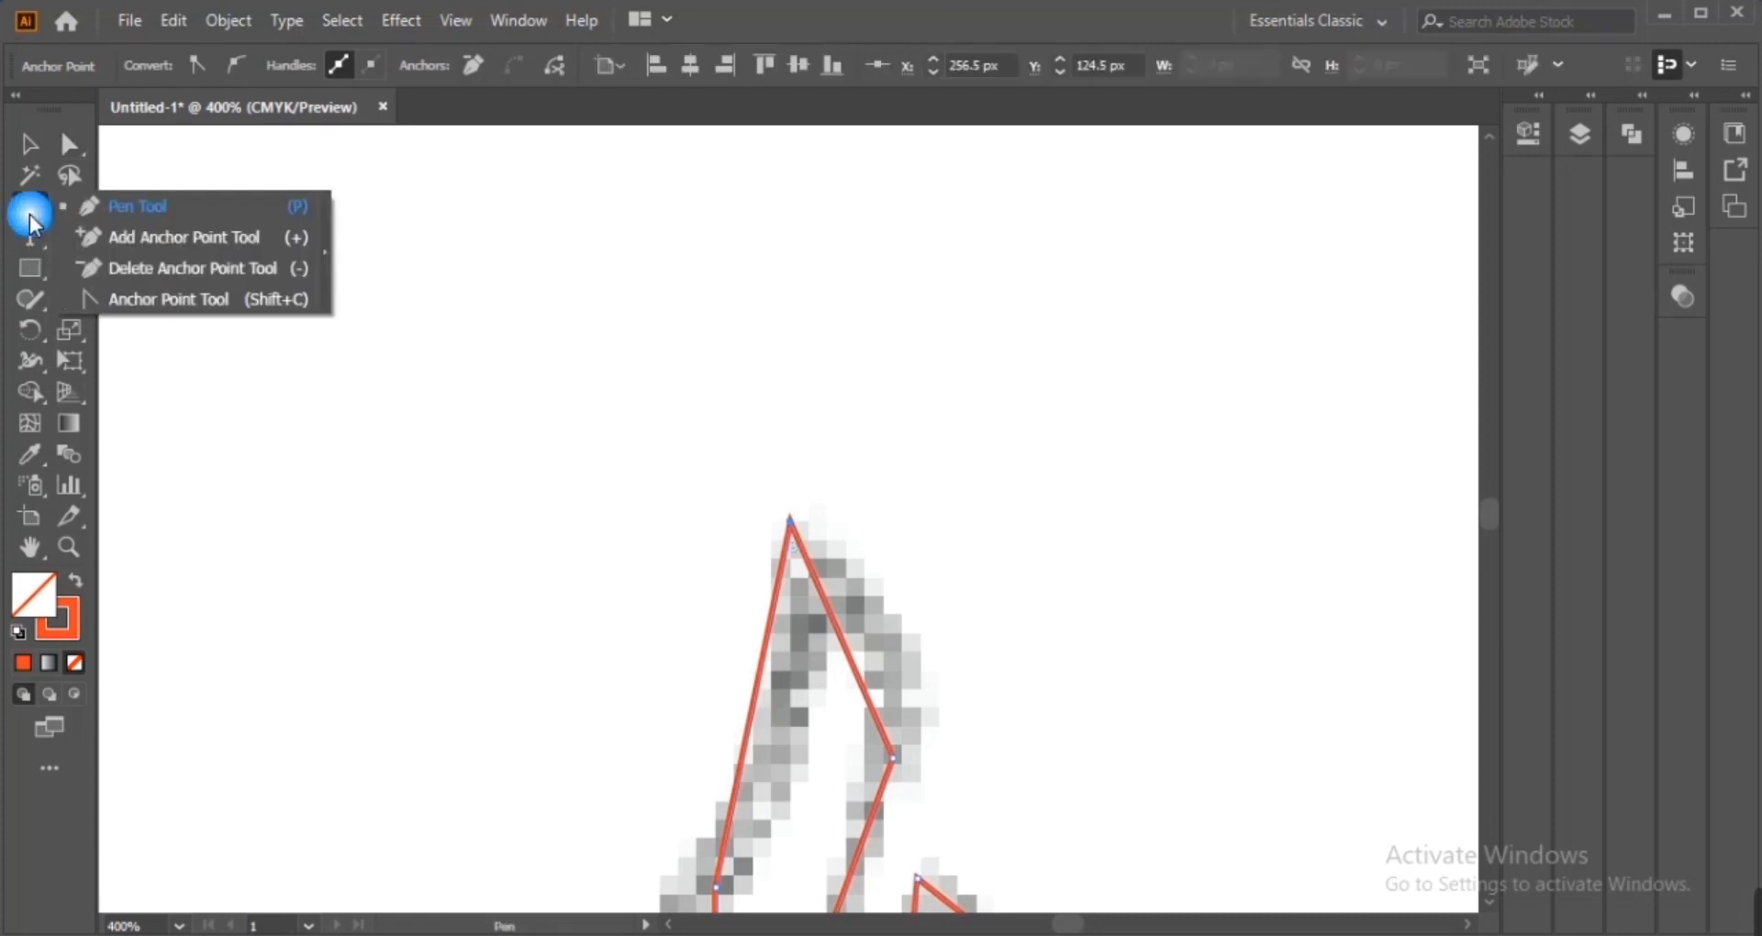
pyautogui.hotkey('shift', 'c')
pyautogui.moveTo(908, 798); pyautogui.dragTo(828, 581)
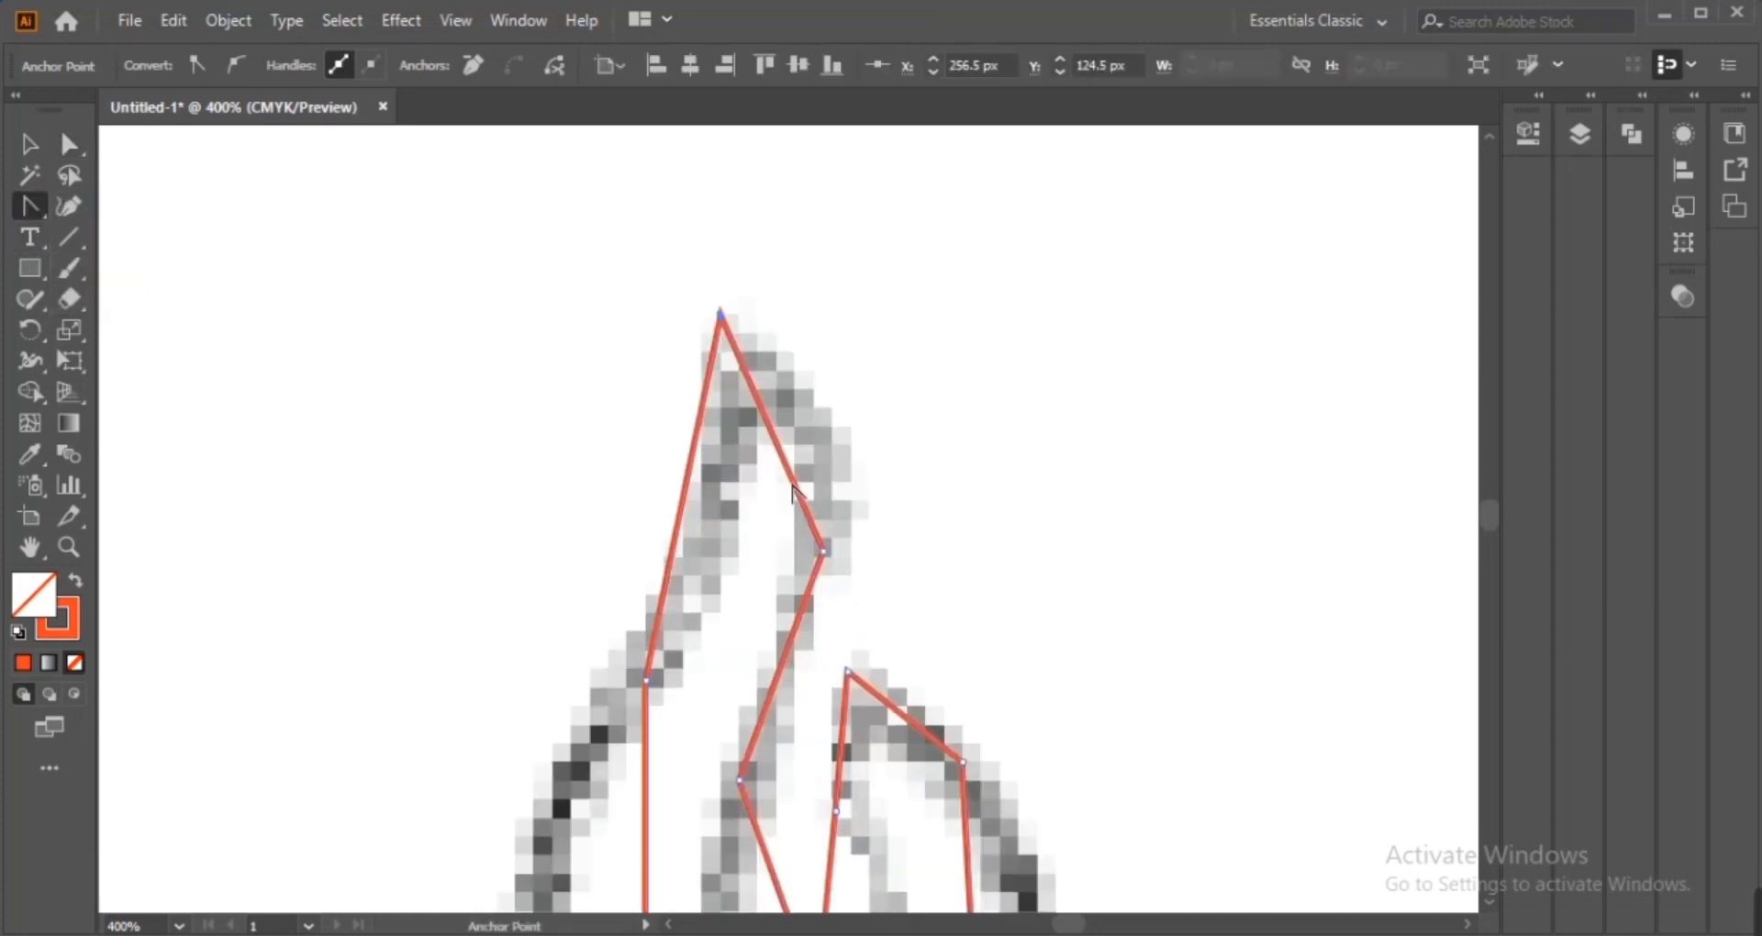
pyautogui.moveTo(791, 484); pyautogui.dragTo(818, 442)
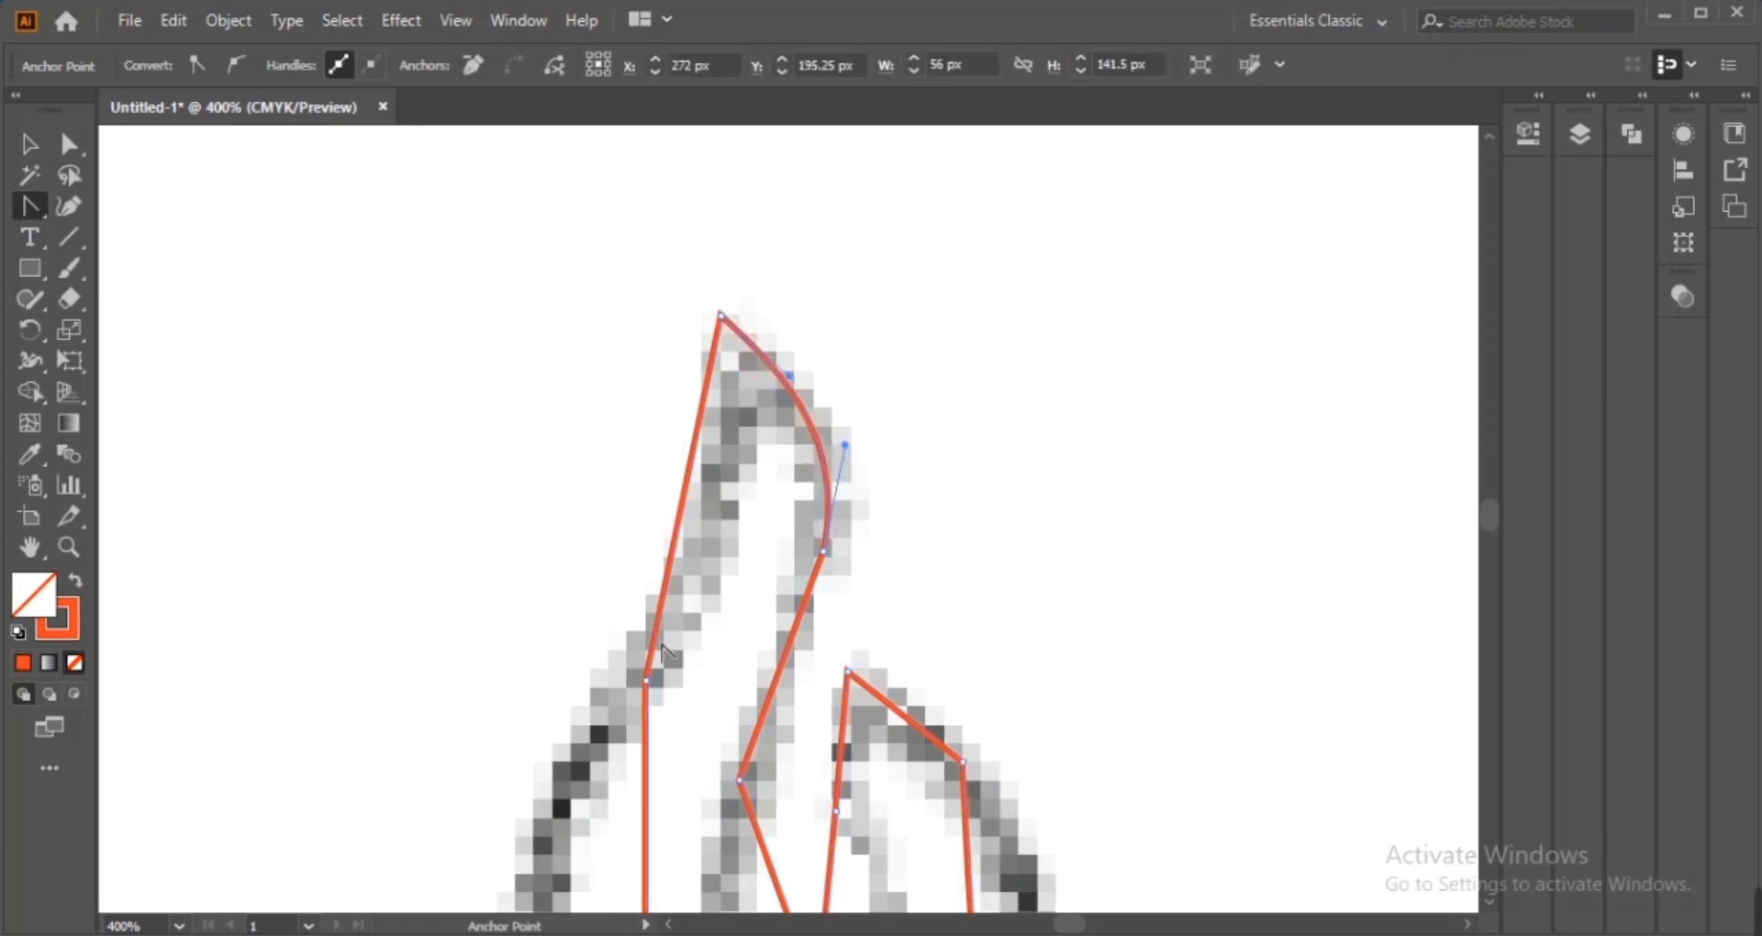
pyautogui.click(75, 149)
pyautogui.click(282, 450)
pyautogui.moveTo(635, 671); pyautogui.dragTo(630, 677)
pyautogui.hotkey('ctrl', 'z')
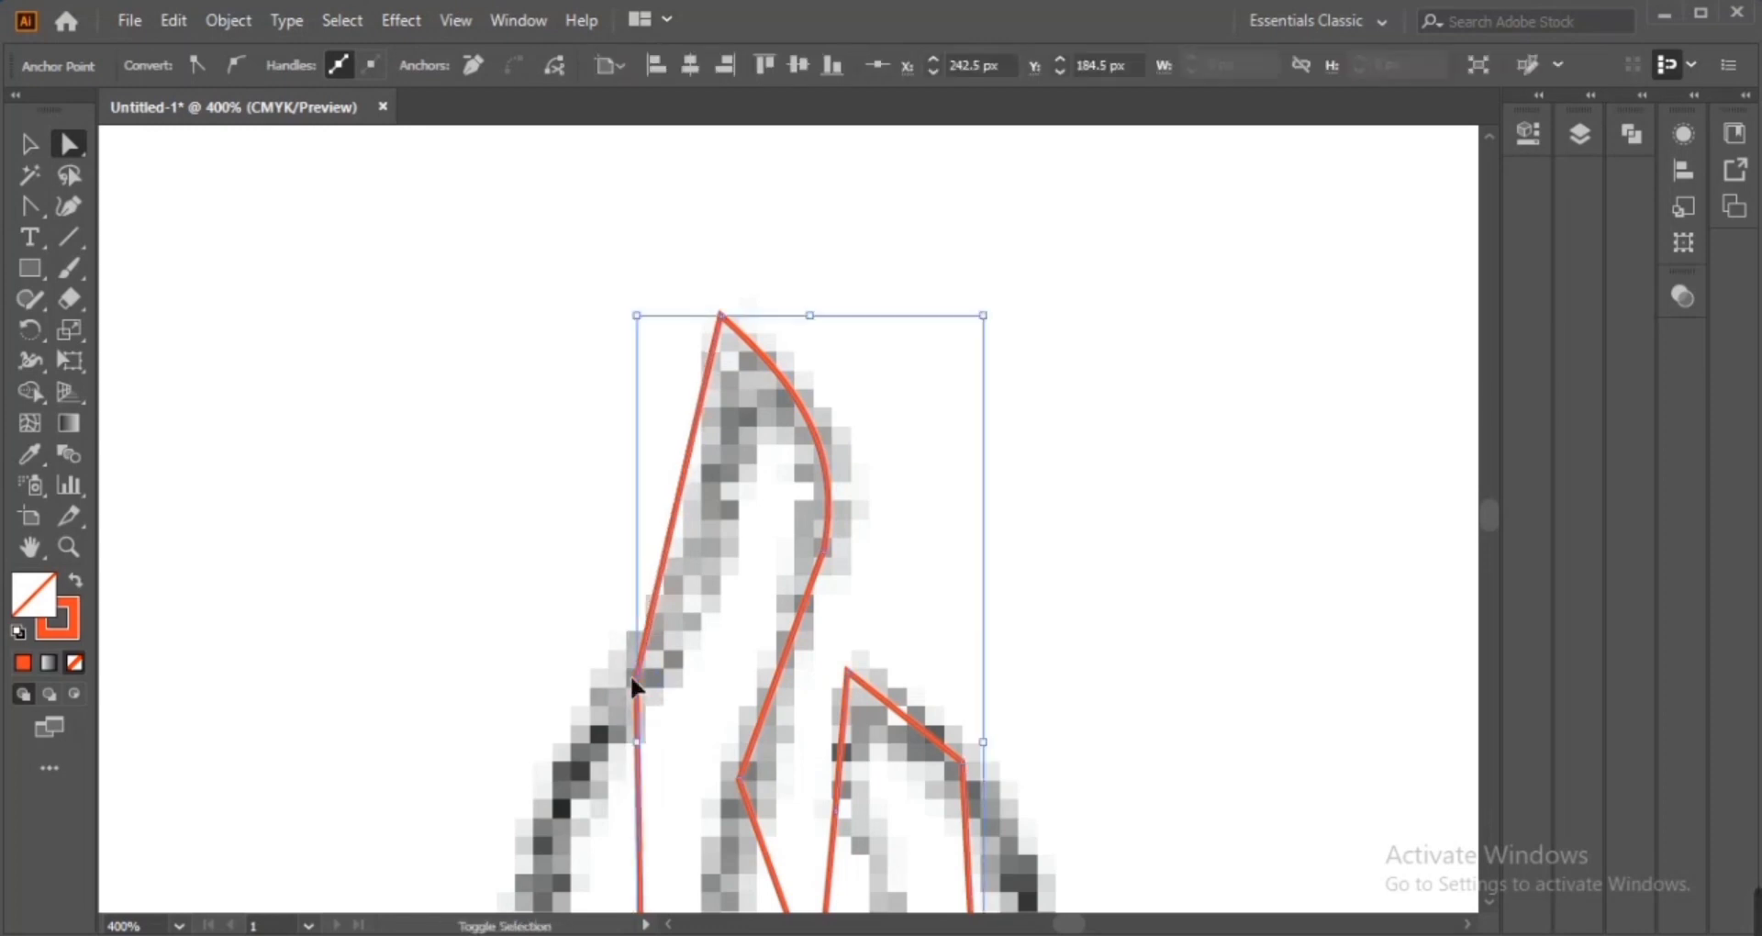
# Convert the anchors along the outer left side, bottom and right curve into smooth curves
pyautogui.click(29, 206)
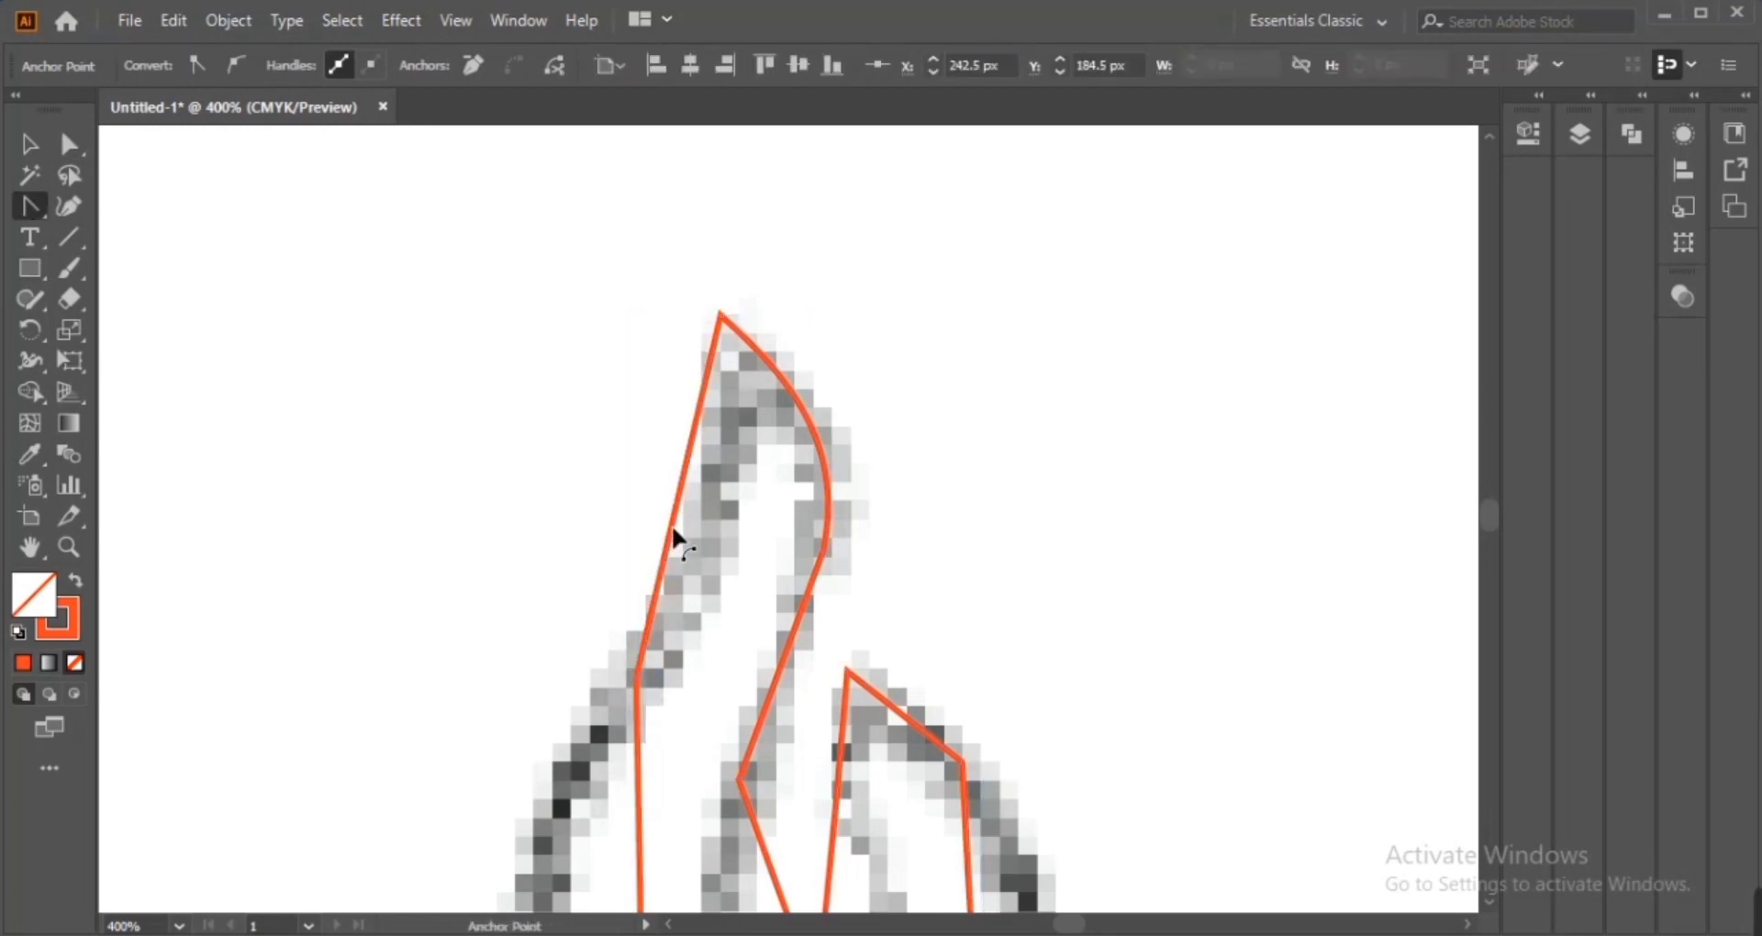
pyautogui.scroll(-5, 687, 525)
pyautogui.moveTo(639, 576); pyautogui.dragTo(597, 567)
pyautogui.moveTo(869, 792); pyautogui.dragTo(866, 848)
pyautogui.moveTo(1114, 598)
pyautogui.mouseDown()
pyautogui.moveTo(1116, 491)
pyautogui.moveTo(1137, 618)
pyautogui.mouseUp()
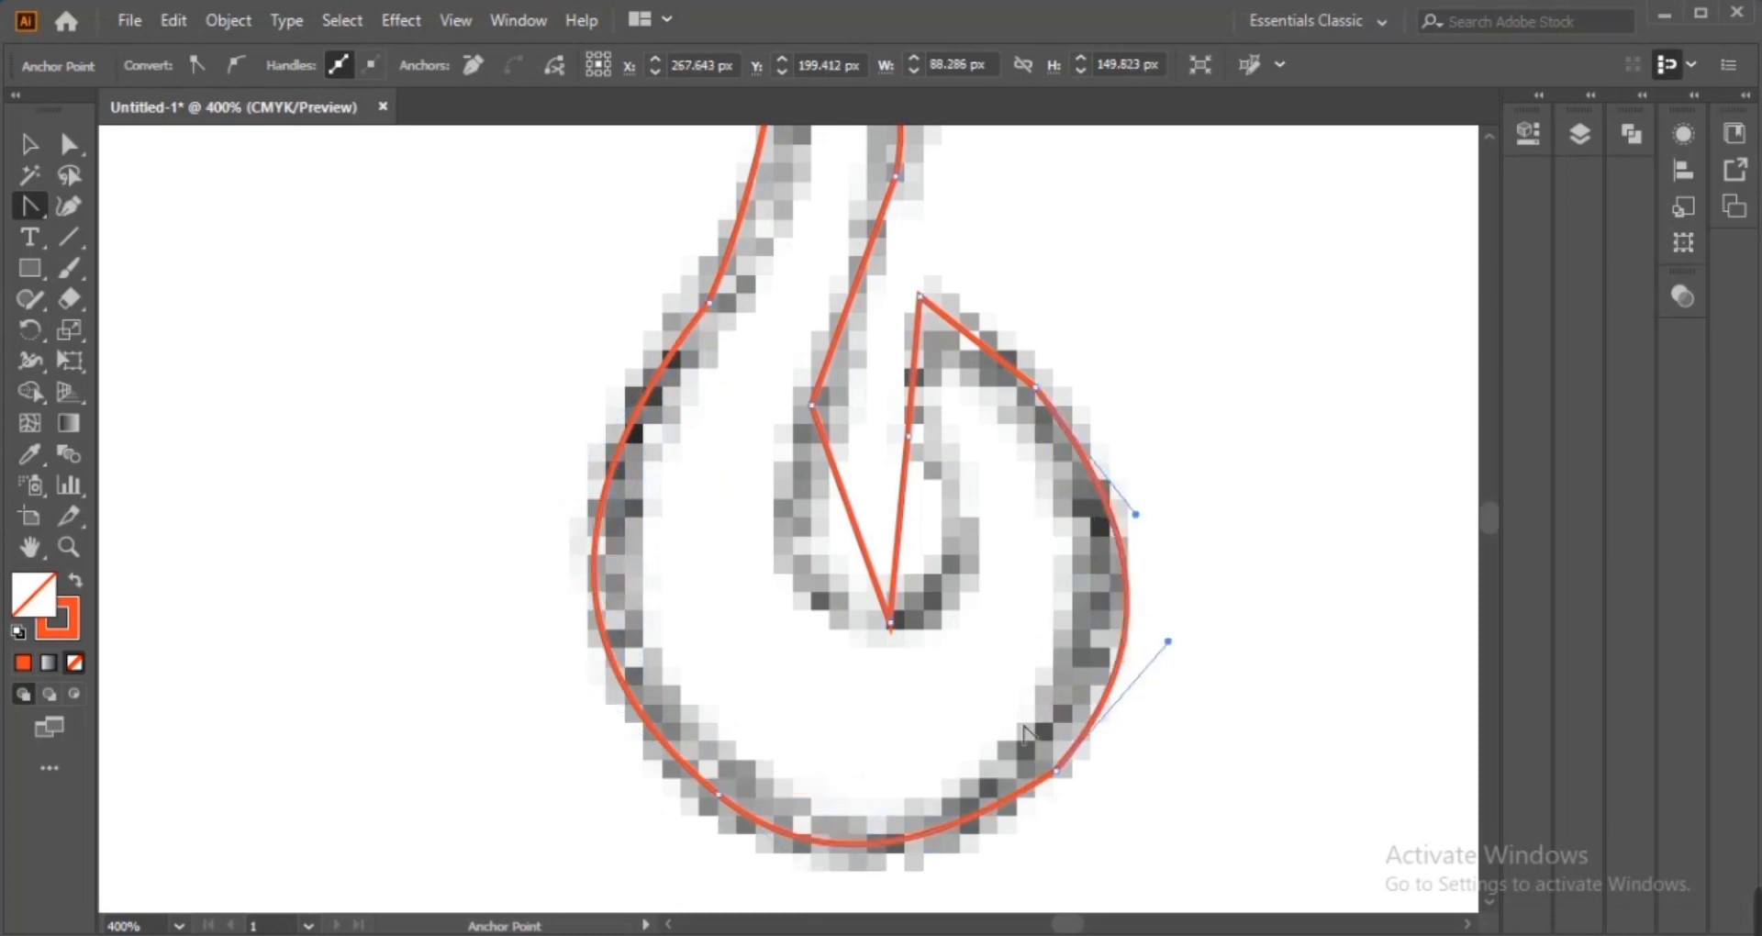
pyautogui.moveTo(954, 528); pyautogui.dragTo(749, 560)
# Reshape the inner curl's bottom anchor and the right-side handles to follow the sketch
pyautogui.press('a')
pyautogui.click(885, 623)
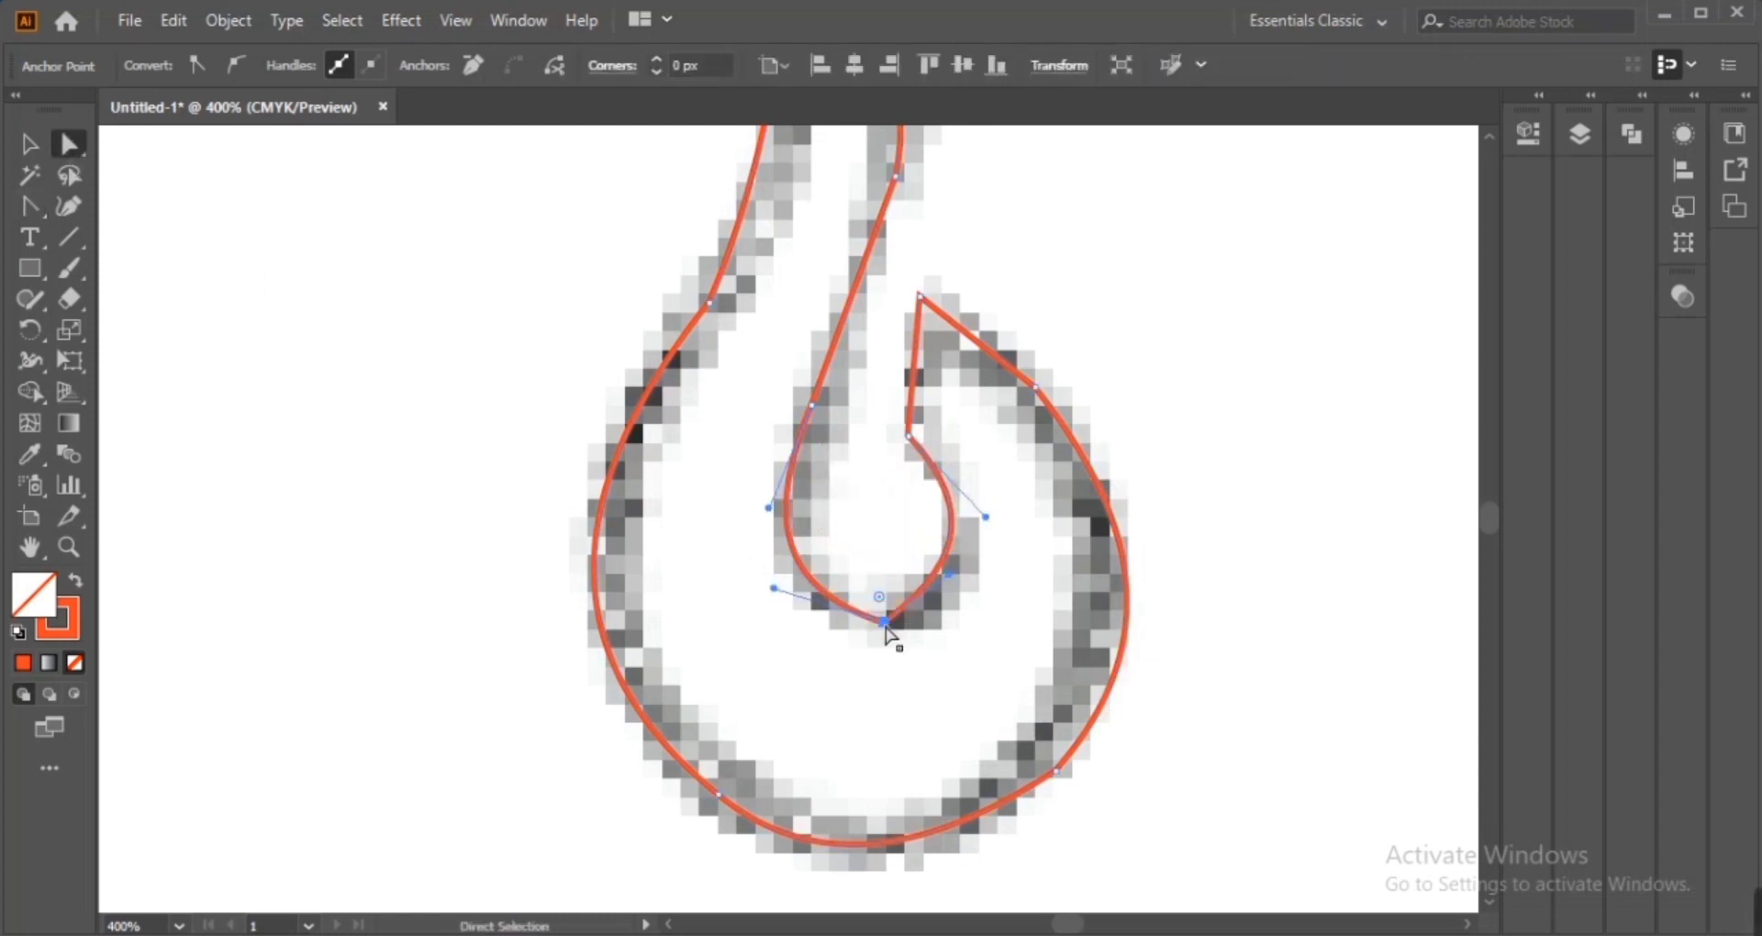
pyautogui.moveTo(884, 623); pyautogui.dragTo(873, 511)
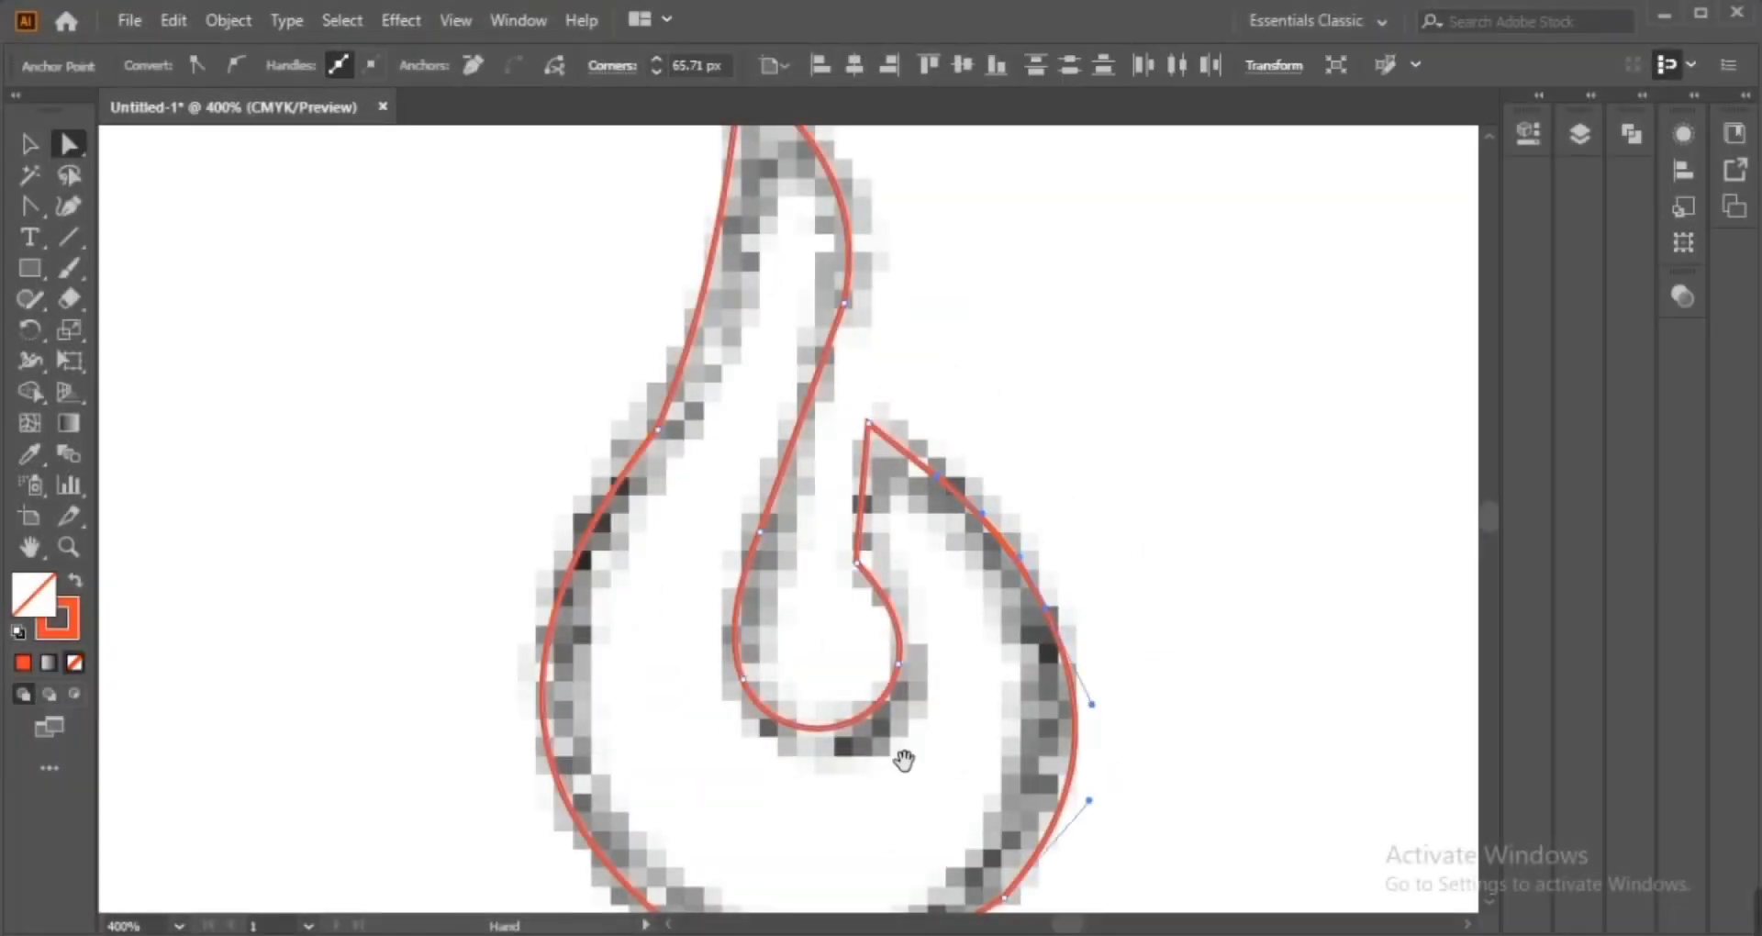
pyautogui.click(1083, 707)
pyautogui.moveTo(1066, 690); pyautogui.dragTo(853, 426)
pyautogui.moveTo(787, 700); pyautogui.dragTo(740, 733)
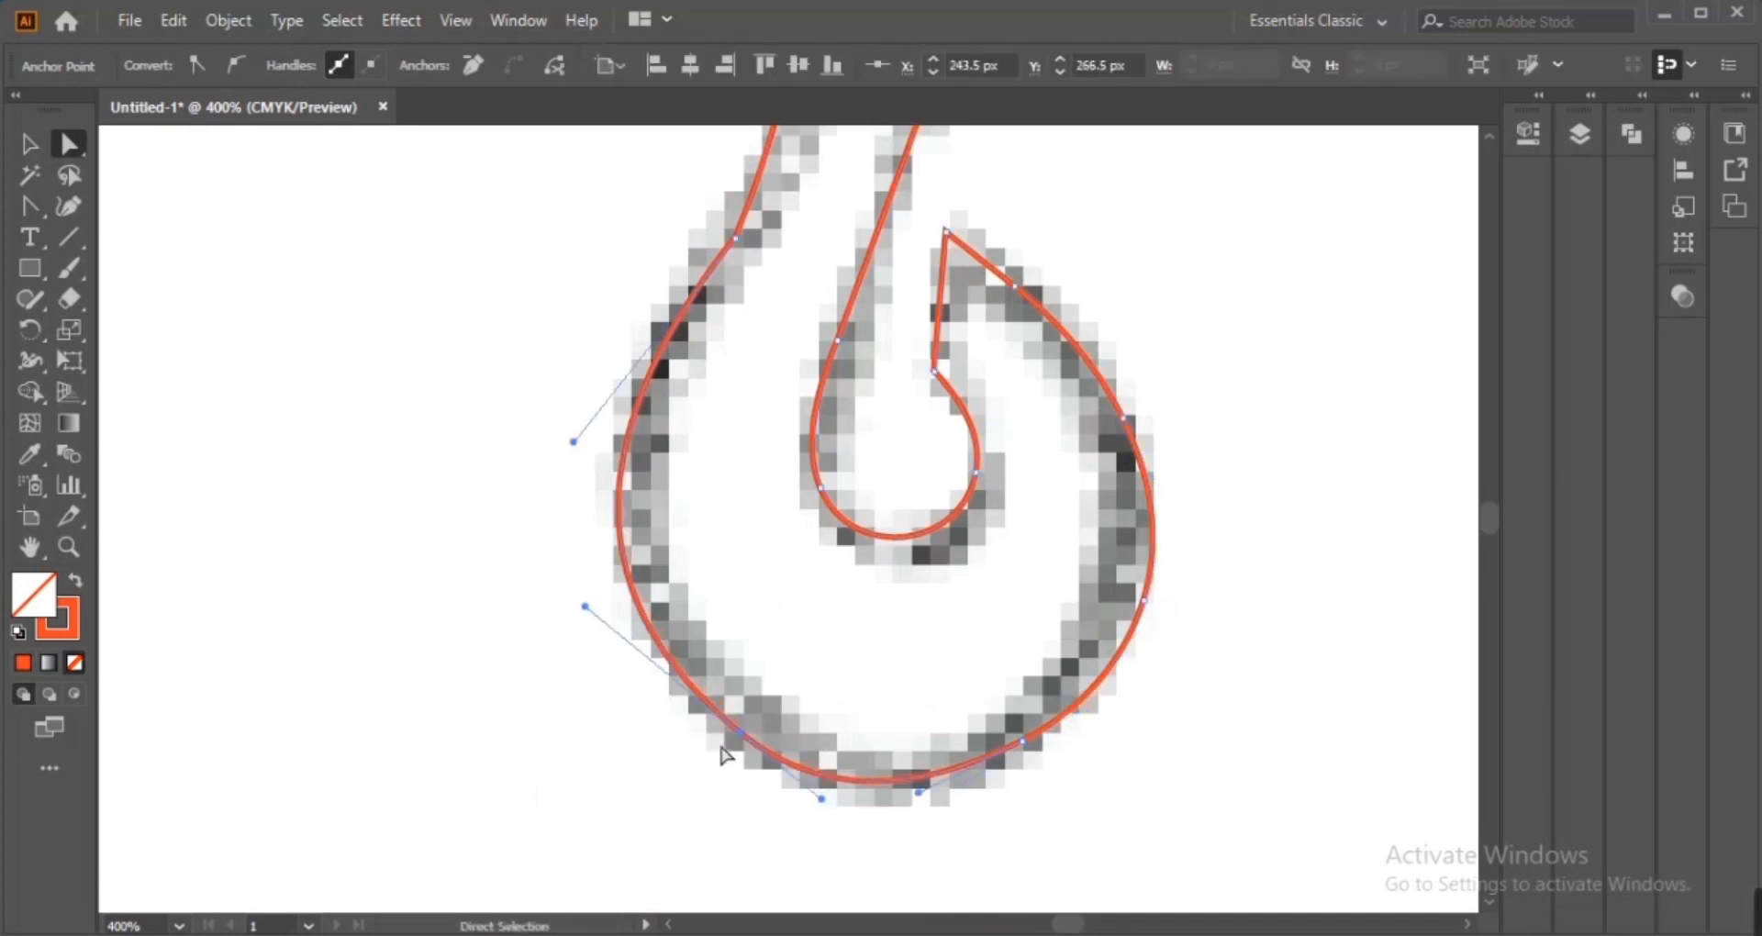
# Adjust direction handles along the outer left and right curves to match the sketch outline
pyautogui.click(719, 353)
pyautogui.click(653, 363)
pyautogui.moveTo(573, 442); pyautogui.dragTo(583, 442)
pyautogui.moveTo(614, 564); pyautogui.dragTo(660, 649)
pyautogui.moveTo(629, 528); pyautogui.dragTo(618, 534)
pyautogui.moveTo(631, 691)
pyautogui.mouseDown()
pyautogui.moveTo(659, 719)
pyautogui.moveTo(643, 717)
pyautogui.mouseUp()
pyautogui.moveTo(1042, 861); pyautogui.dragTo(1055, 722)
pyautogui.click(1082, 686)
pyautogui.click(1199, 546)
pyautogui.moveTo(1180, 608); pyautogui.dragTo(1181, 598)
pyautogui.moveTo(1029, 431); pyautogui.dragTo(969, 777)
pyautogui.click(735, 531)
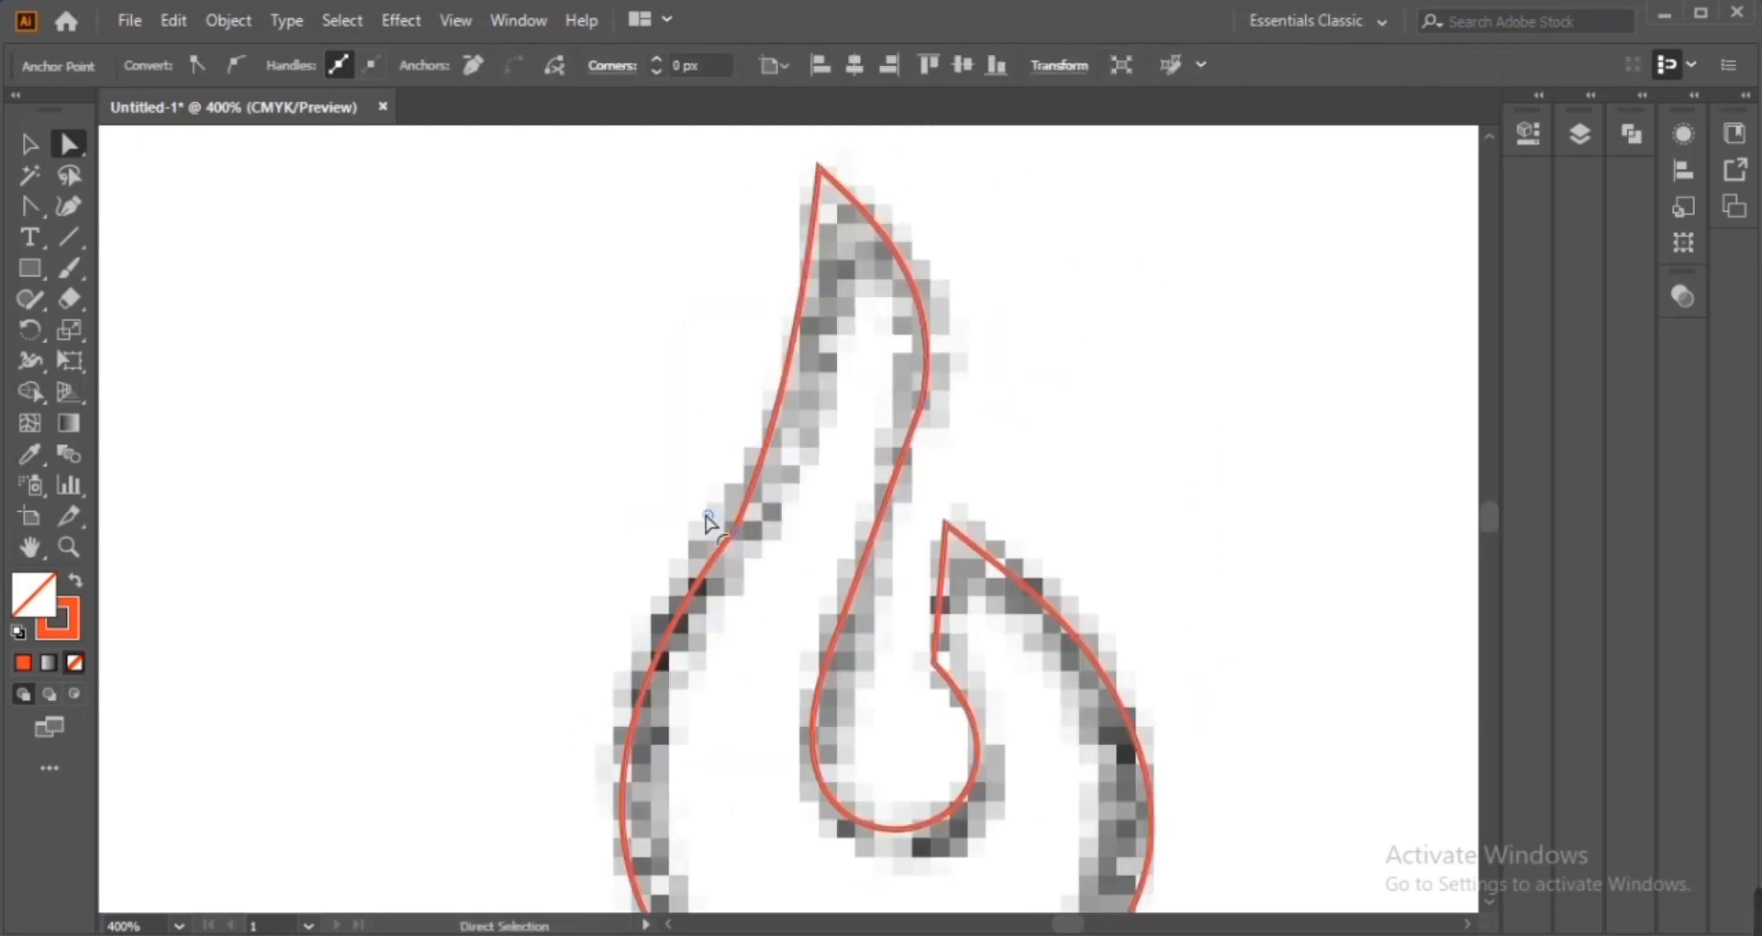
pyautogui.click(921, 409)
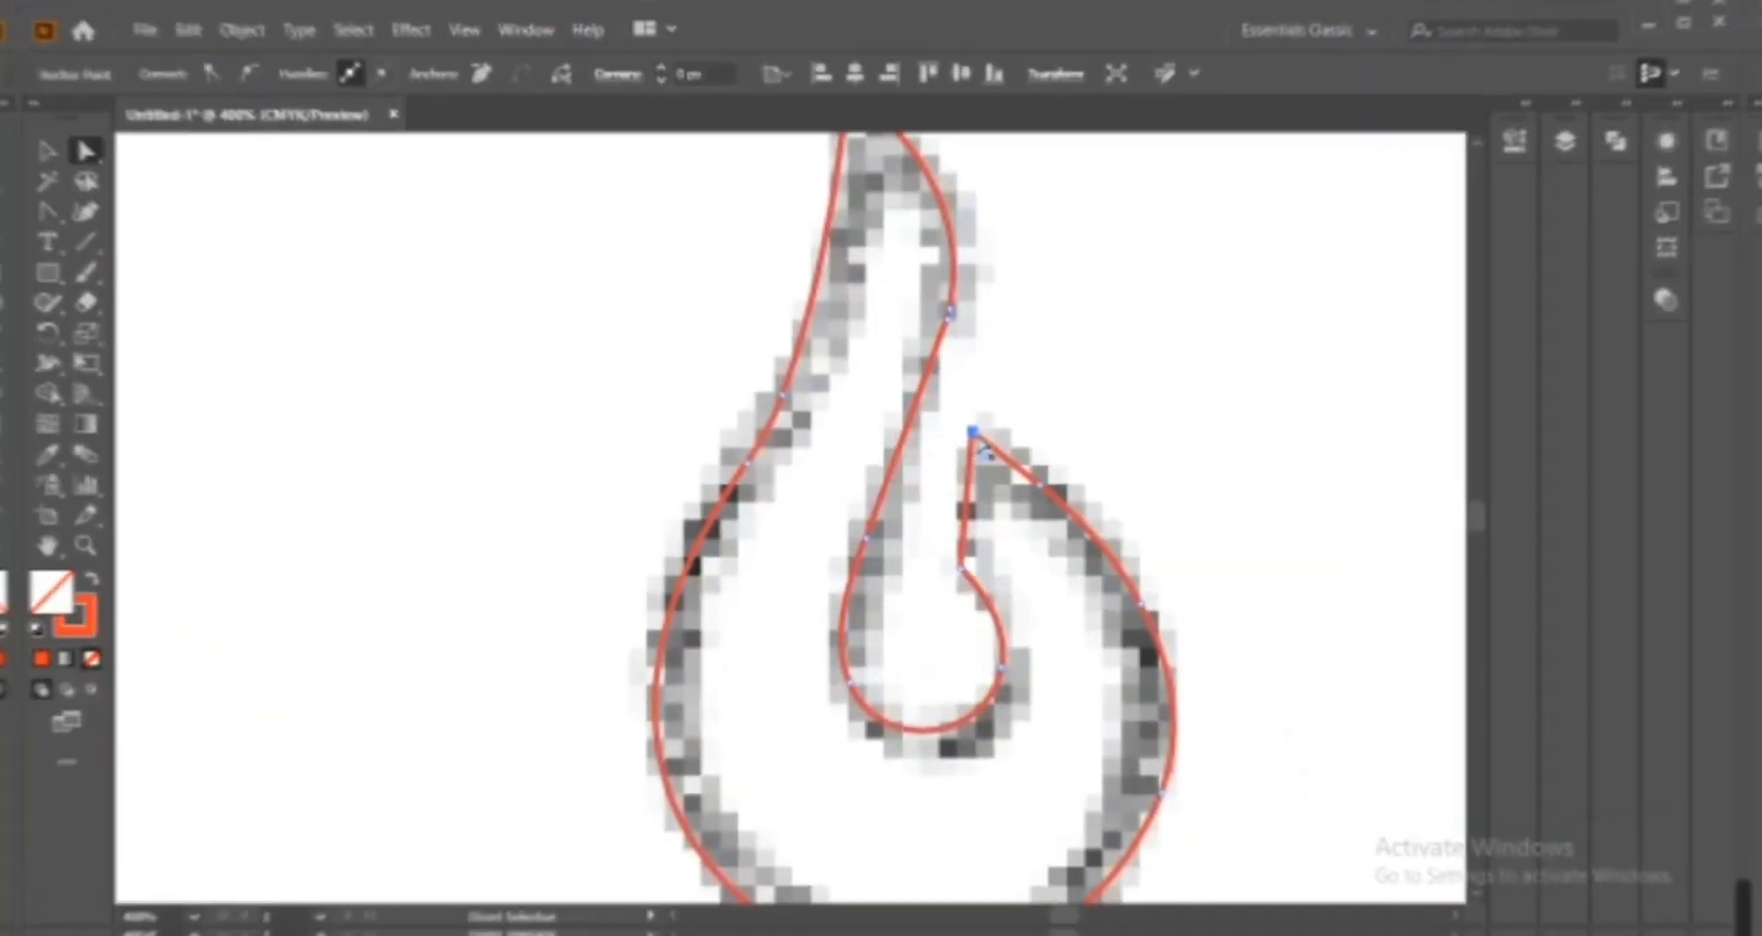
pyautogui.moveTo(977, 431); pyautogui.dragTo(991, 418)
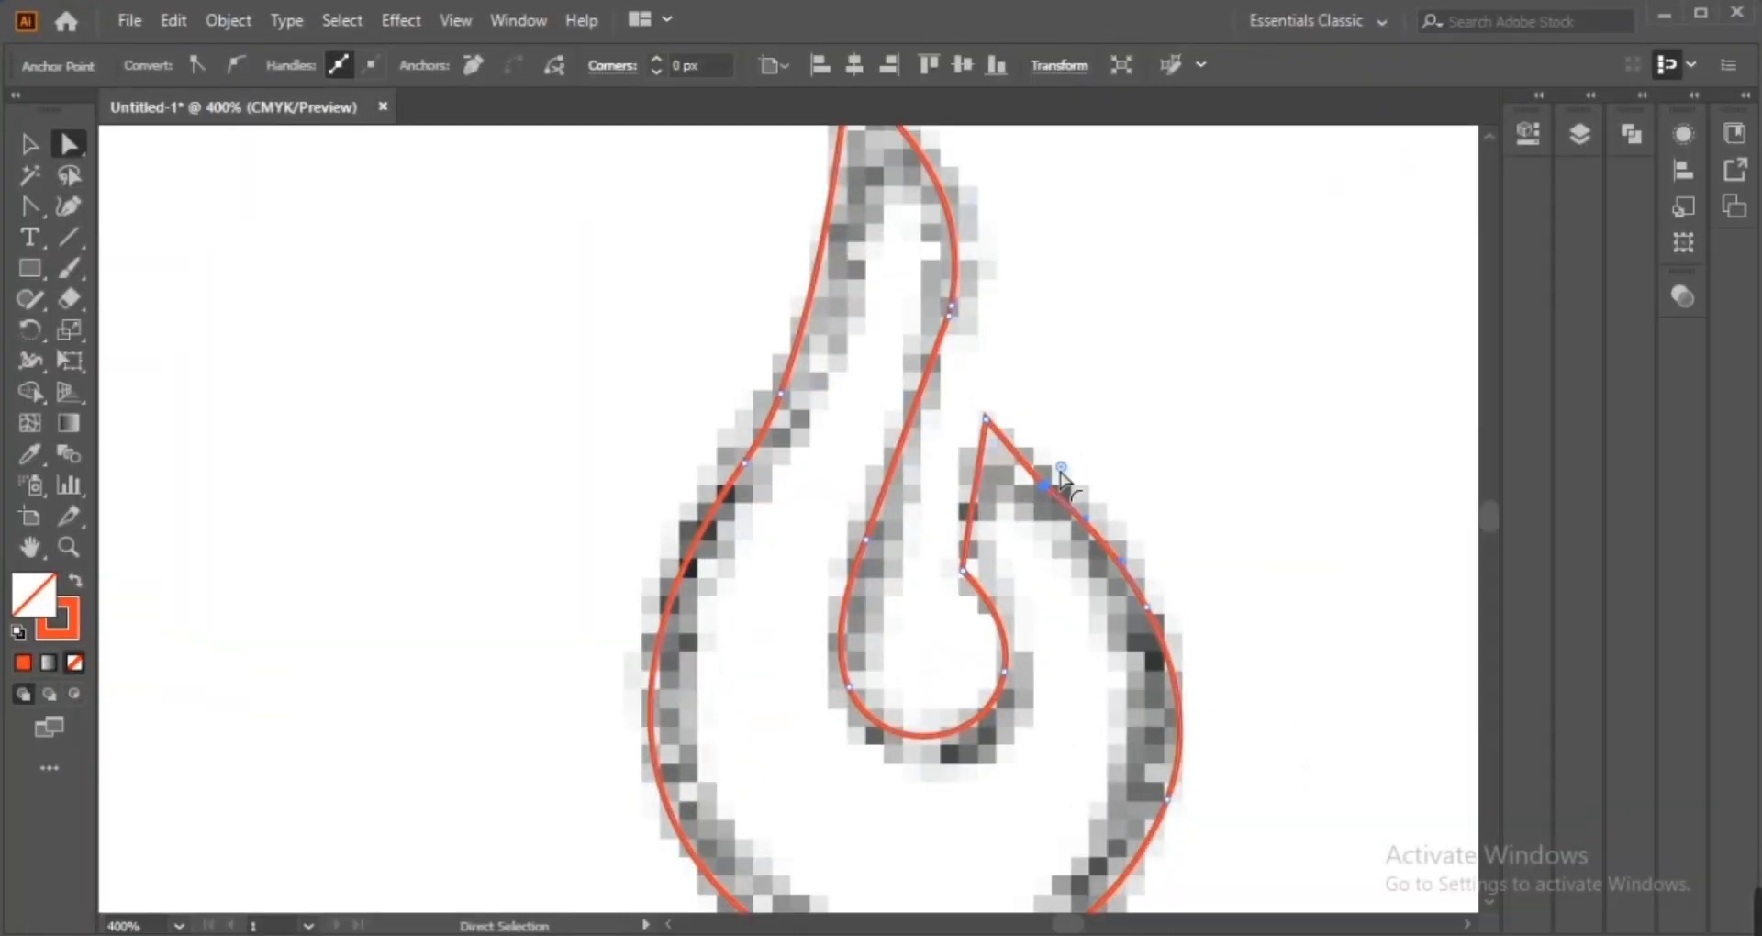
pyautogui.click(1055, 480)
# Fine-tune the handles of the bottom curve and inner stem at close magnification
pyautogui.hotkey('ctrl', '=')
pyautogui.hotkey('ctrl', '=')
pyautogui.hotkey('ctrl', '=')
pyautogui.hotkey('ctrl', '=')
pyautogui.moveTo(809, 532); pyautogui.dragTo(796, 524)
pyautogui.moveTo(568, 257); pyautogui.dragTo(520, 281)
pyautogui.moveTo(796, 523); pyautogui.dragTo(810, 496)
pyautogui.moveTo(520, 280); pyautogui.dragTo(496, 257)
pyautogui.click(807, 496)
pyautogui.moveTo(977, 629); pyautogui.dragTo(939, 617)
pyautogui.moveTo(623, 395); pyautogui.dragTo(771, 488)
pyautogui.moveTo(642, 346); pyautogui.dragTo(653, 344)
pyautogui.hotkey('ctrl', 'z')
pyautogui.moveTo(982, 789); pyautogui.dragTo(798, 275)
pyautogui.moveTo(936, 853); pyautogui.dragTo(793, 463)
pyautogui.moveTo(817, 807); pyautogui.dragTo(816, 275)
pyautogui.click(1132, 461)
pyautogui.moveTo(1071, 667); pyautogui.dragTo(1297, 394)
pyautogui.click(887, 751)
pyautogui.moveTo(1105, 644); pyautogui.dragTo(1093, 649)
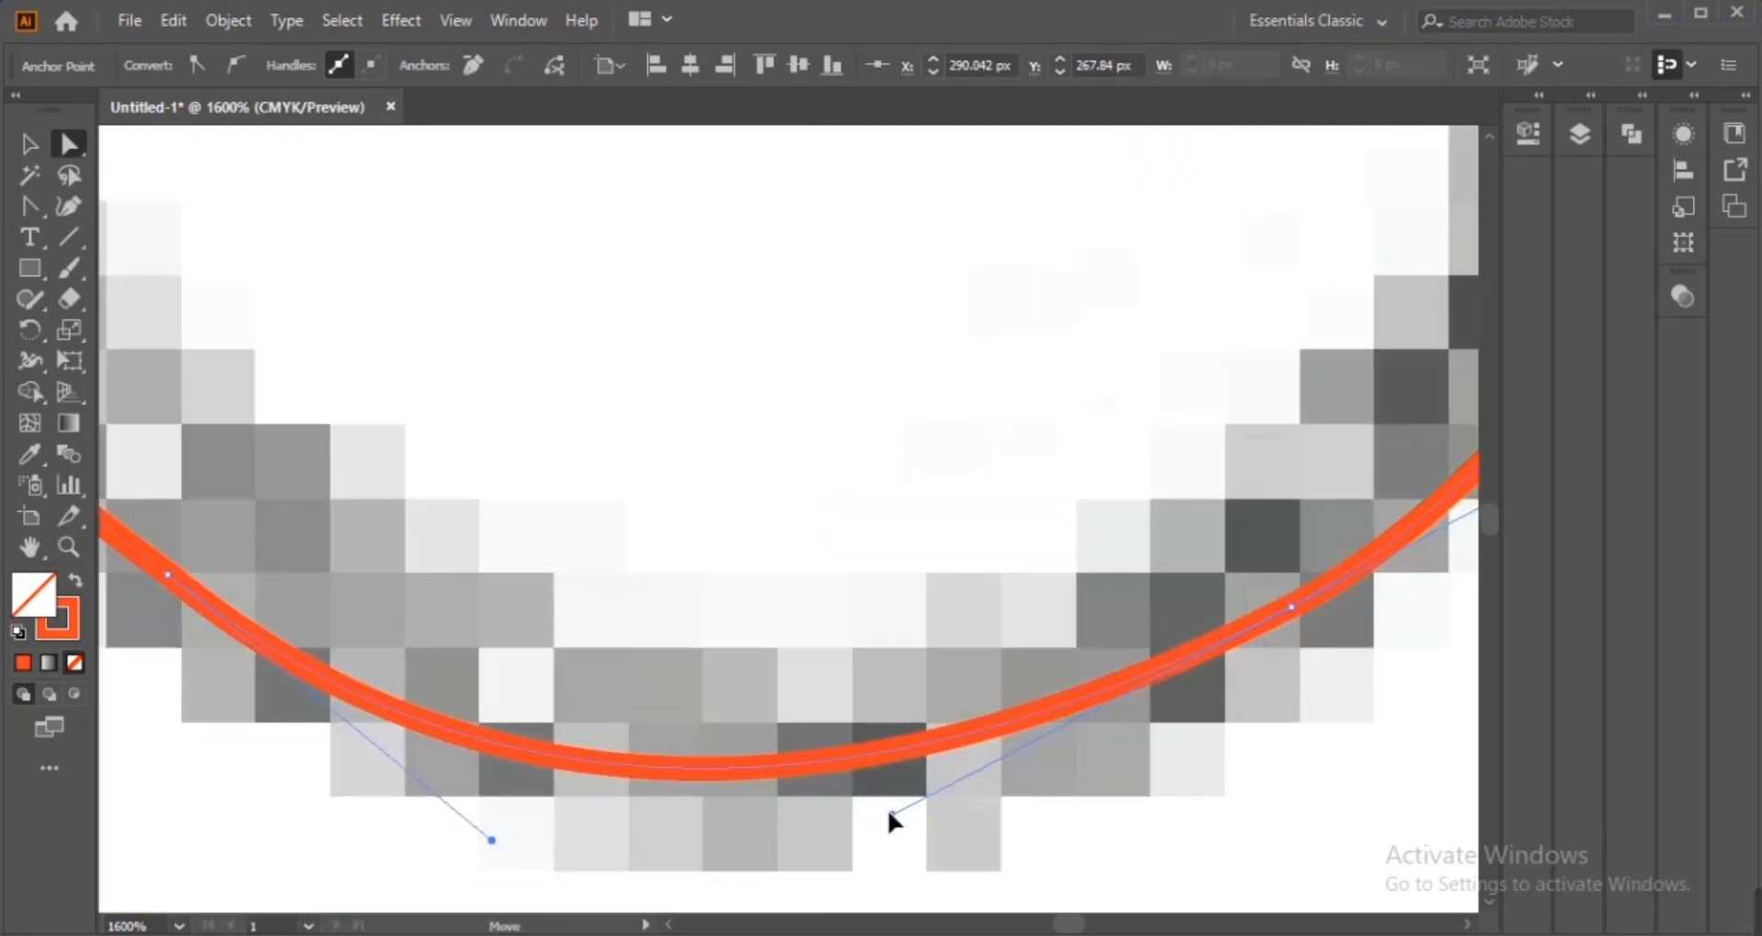
pyautogui.moveTo(892, 814); pyautogui.dragTo(932, 795)
pyautogui.moveTo(523, 840); pyautogui.dragTo(670, 740)
pyautogui.moveTo(826, 811); pyautogui.dragTo(590, 769)
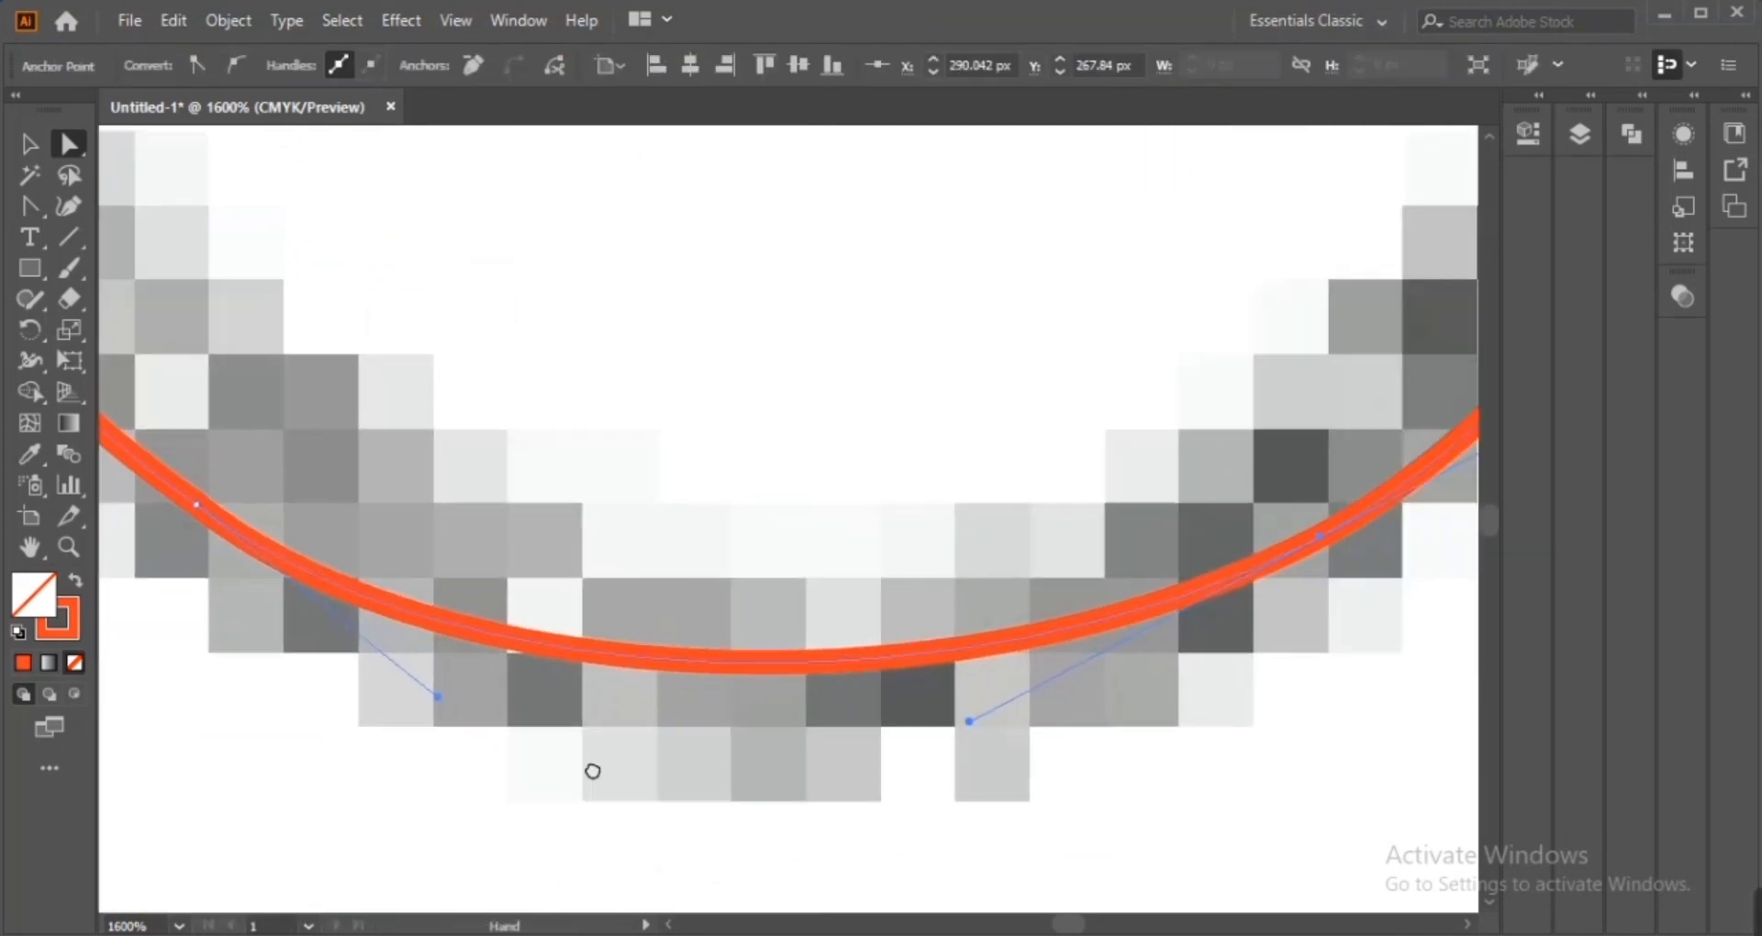
# Adjust the anchor handles on the inner stem at a lower magnification
pyautogui.hotkey('ctrl', '-')
pyautogui.hotkey('ctrl', '-')
pyautogui.hotkey('ctrl', '-')
pyautogui.moveTo(553, 179); pyautogui.dragTo(822, 743)
pyautogui.click(991, 690)
pyautogui.click(934, 529)
pyautogui.moveTo(992, 689); pyautogui.dragTo(1003, 703)
pyautogui.click(757, 706)
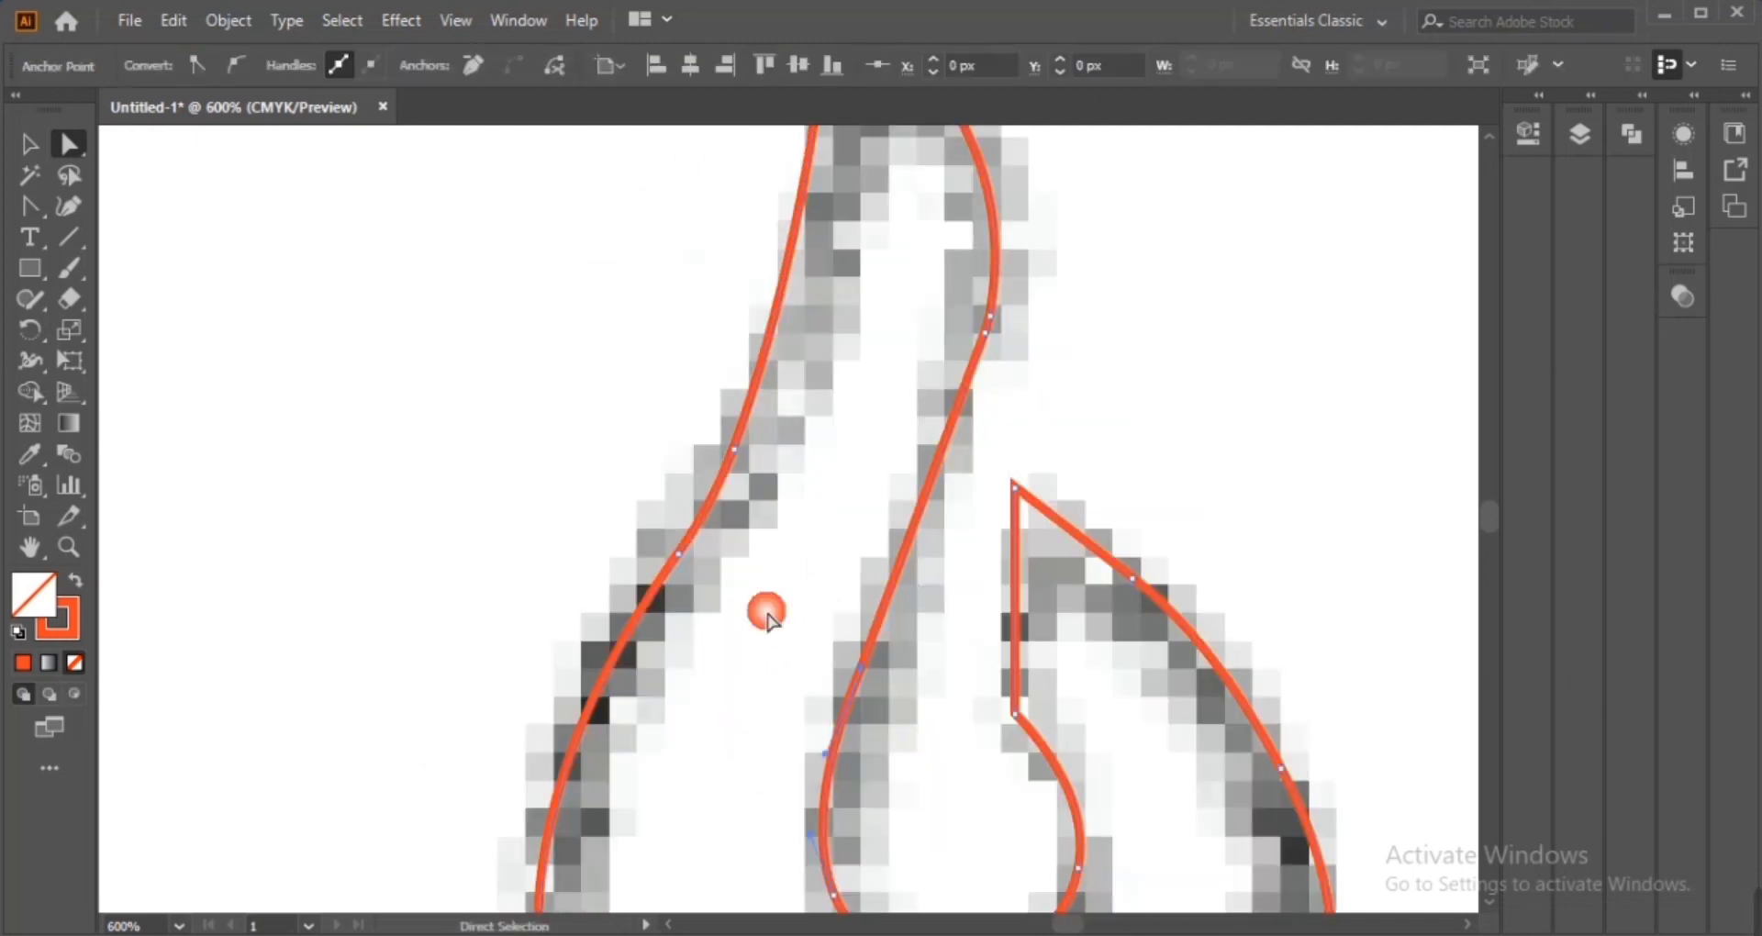
# Undo the last two edits to the inner stem
pyautogui.moveTo(868, 667); pyautogui.dragTo(868, 666)
pyautogui.hotkey('ctrl', 'z')
pyautogui.hotkey('ctrl', 'z')
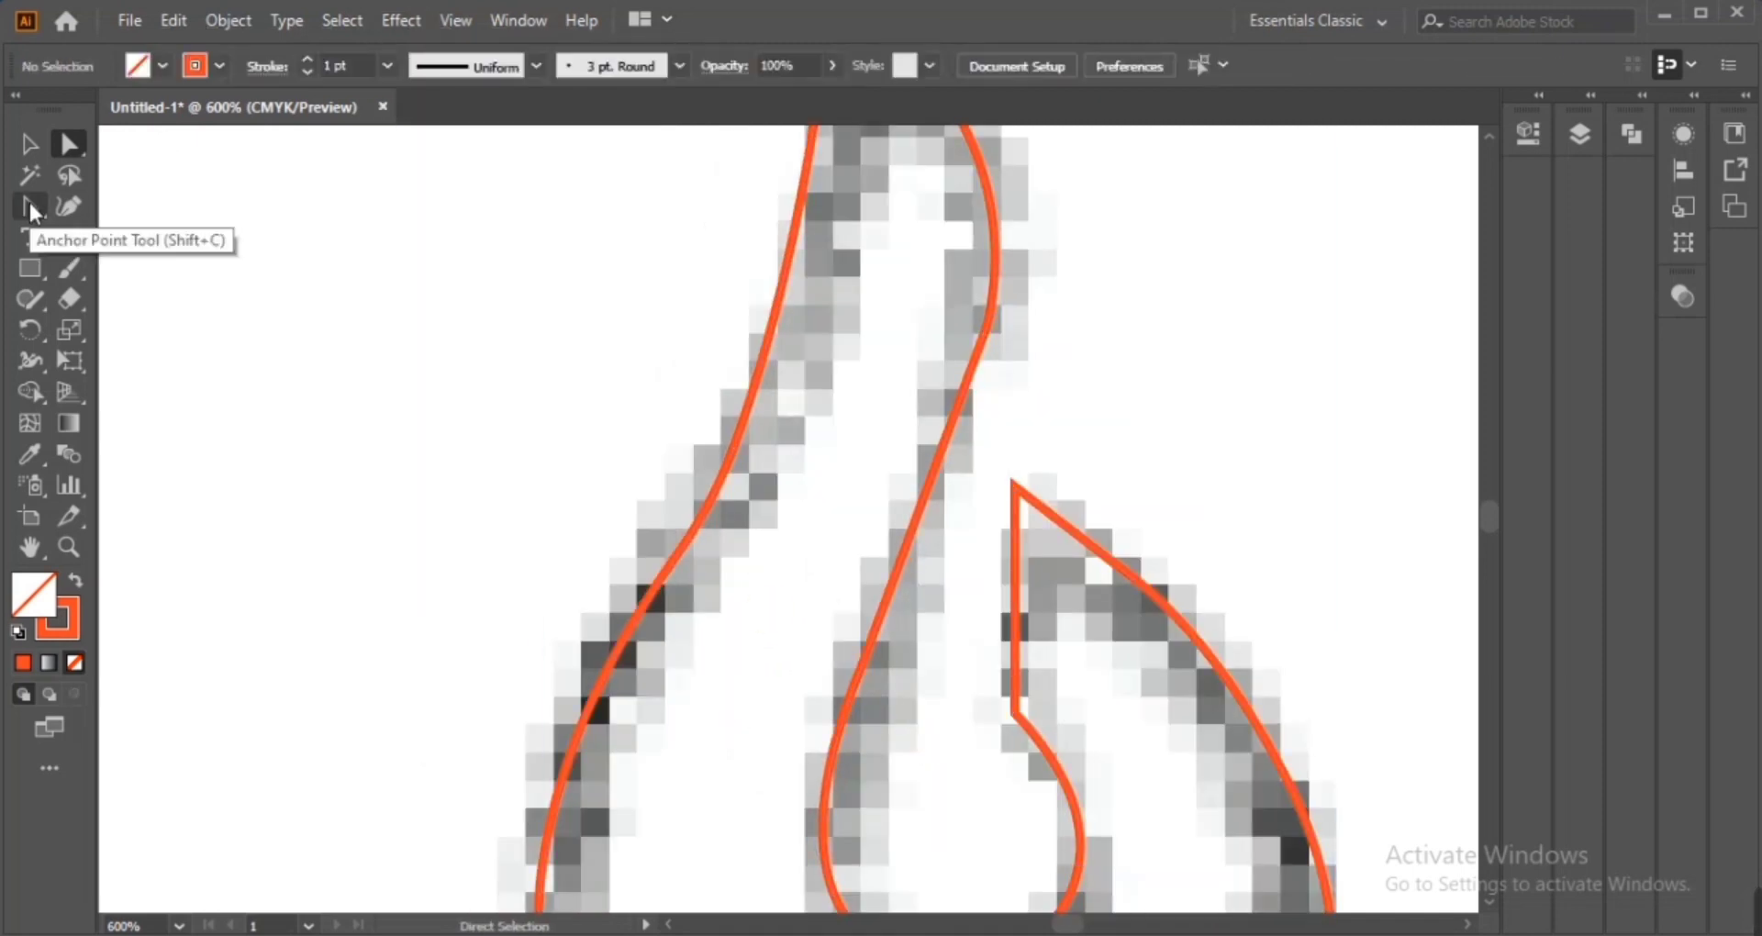
pyautogui.click(30, 205)
pyautogui.click(879, 625)
pyautogui.moveTo(927, 484); pyautogui.dragTo(940, 480)
pyautogui.hotkey('ctrl', 'z')
pyautogui.click(33, 300)
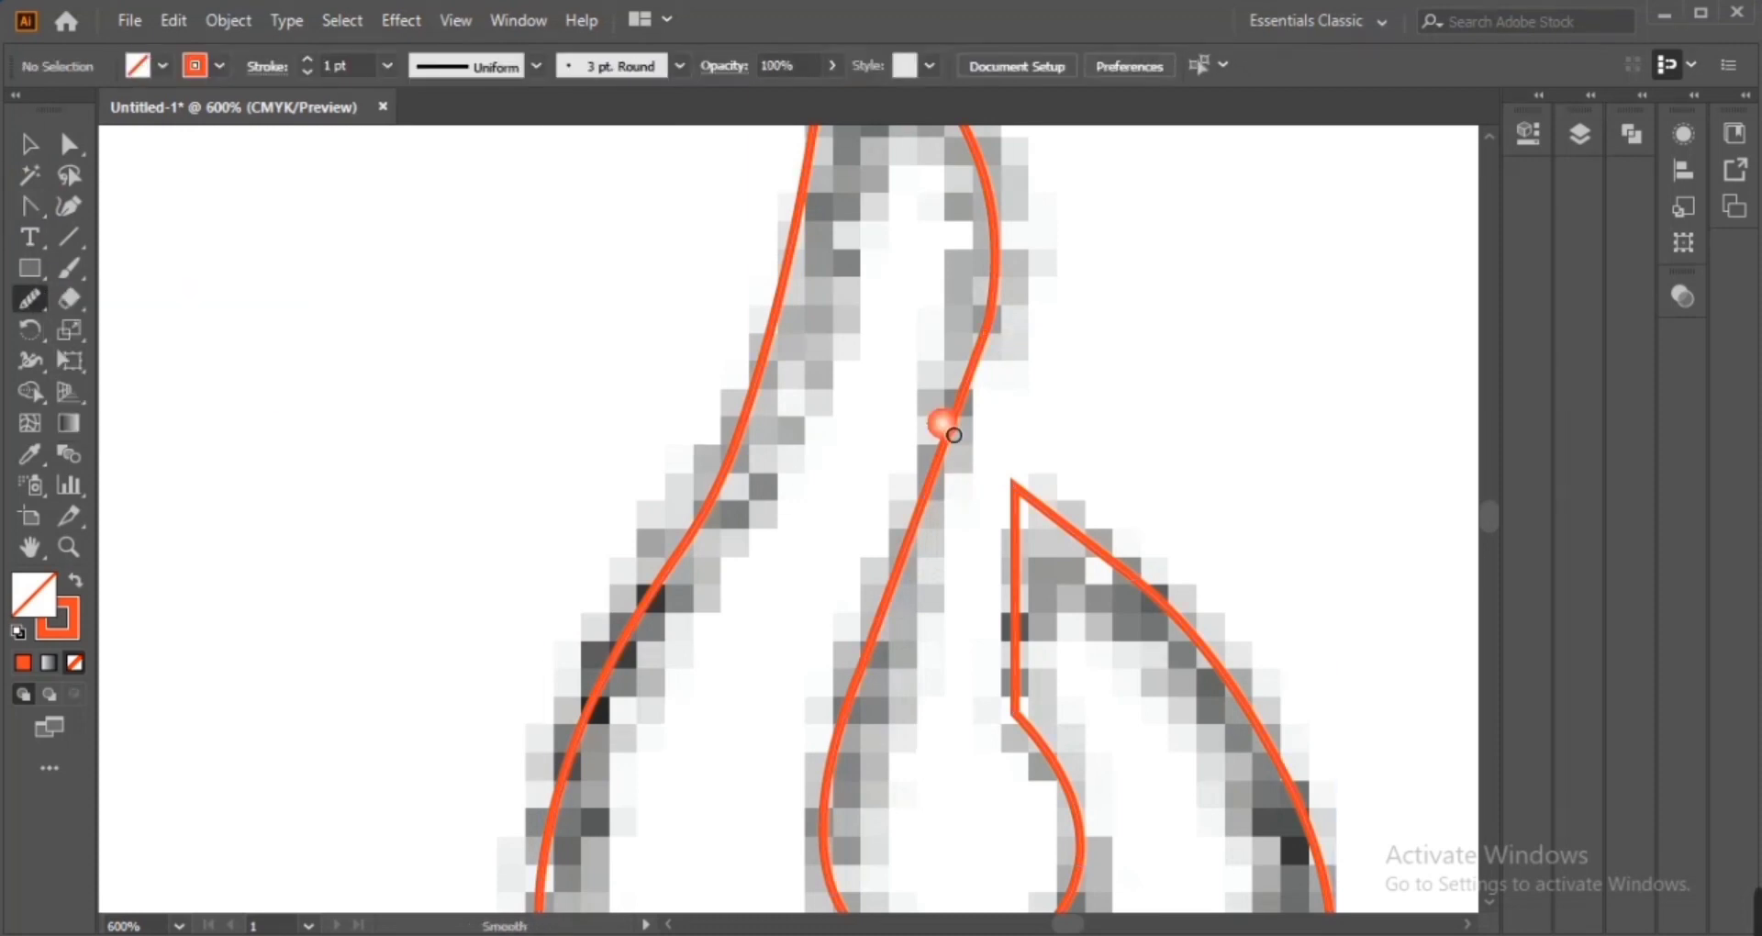
pyautogui.click(31, 144)
# Select all the traced artwork and hide the sketch image layer
pyautogui.hotkey('ctrl', '-')
pyautogui.hotkey('ctrl', '-')
pyautogui.hotkey('ctrl', 'a')
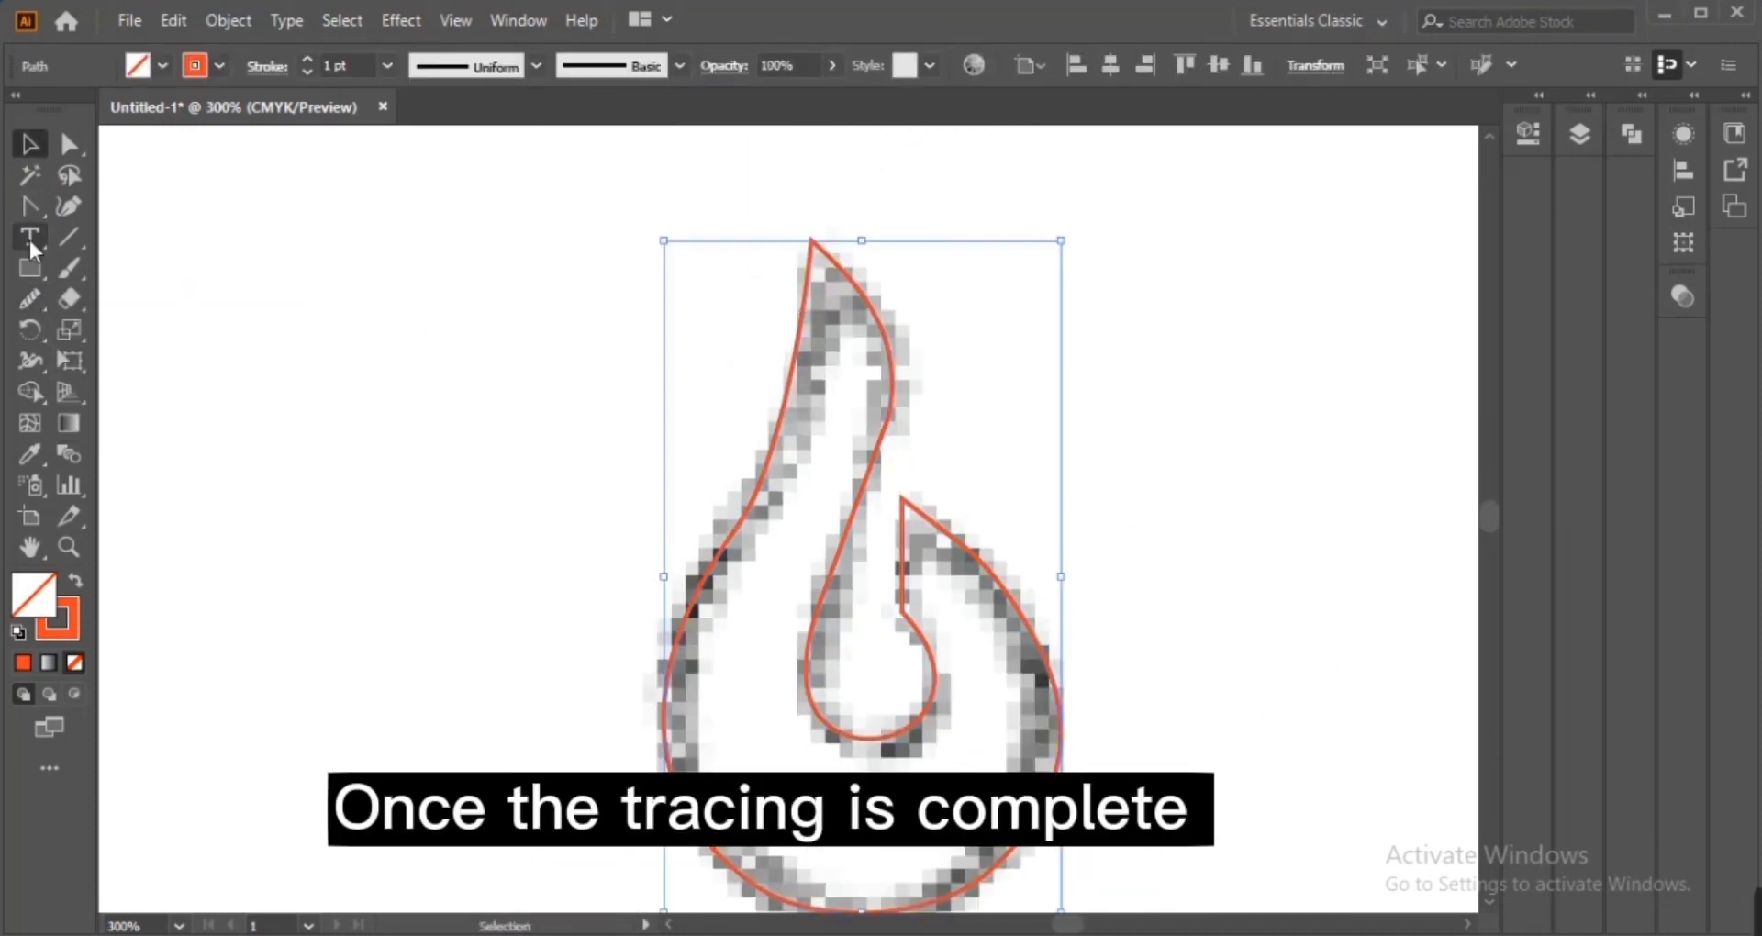
pyautogui.click(1571, 138)
pyautogui.click(1247, 213)
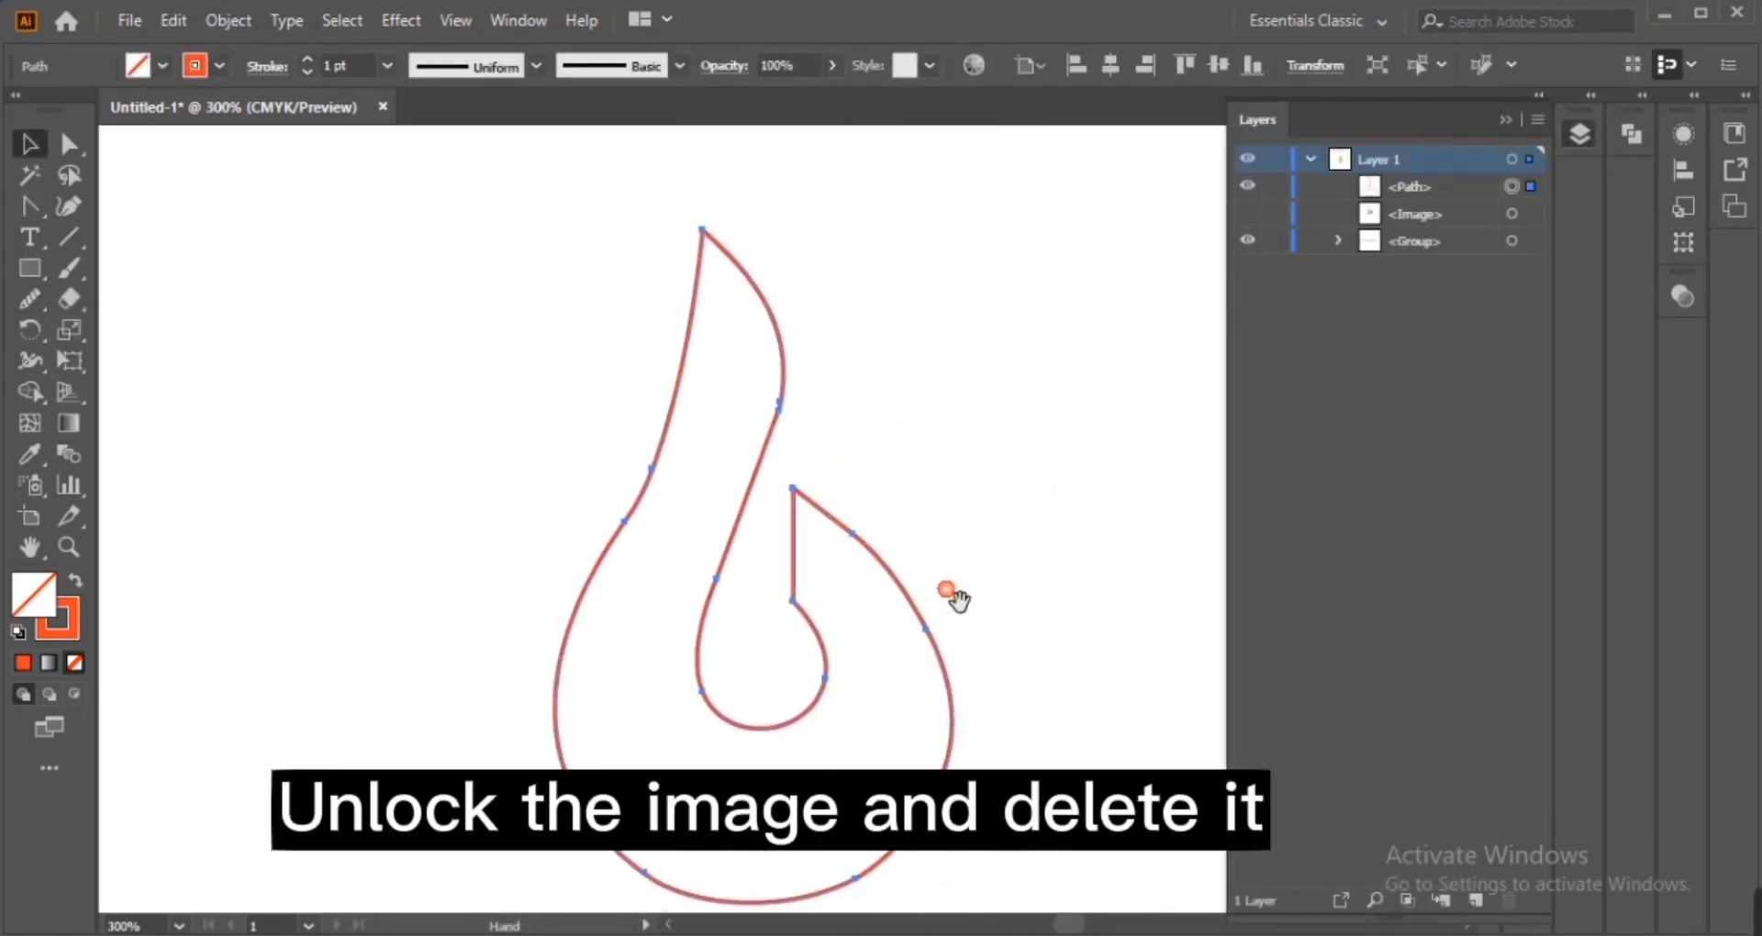
# Smooth the traced path along the inner curl and right side with the Smooth tool
pyautogui.click(30, 299)
pyautogui.moveTo(714, 702); pyautogui.dragTo(755, 735)
pyautogui.moveTo(862, 553); pyautogui.dragTo(908, 577)
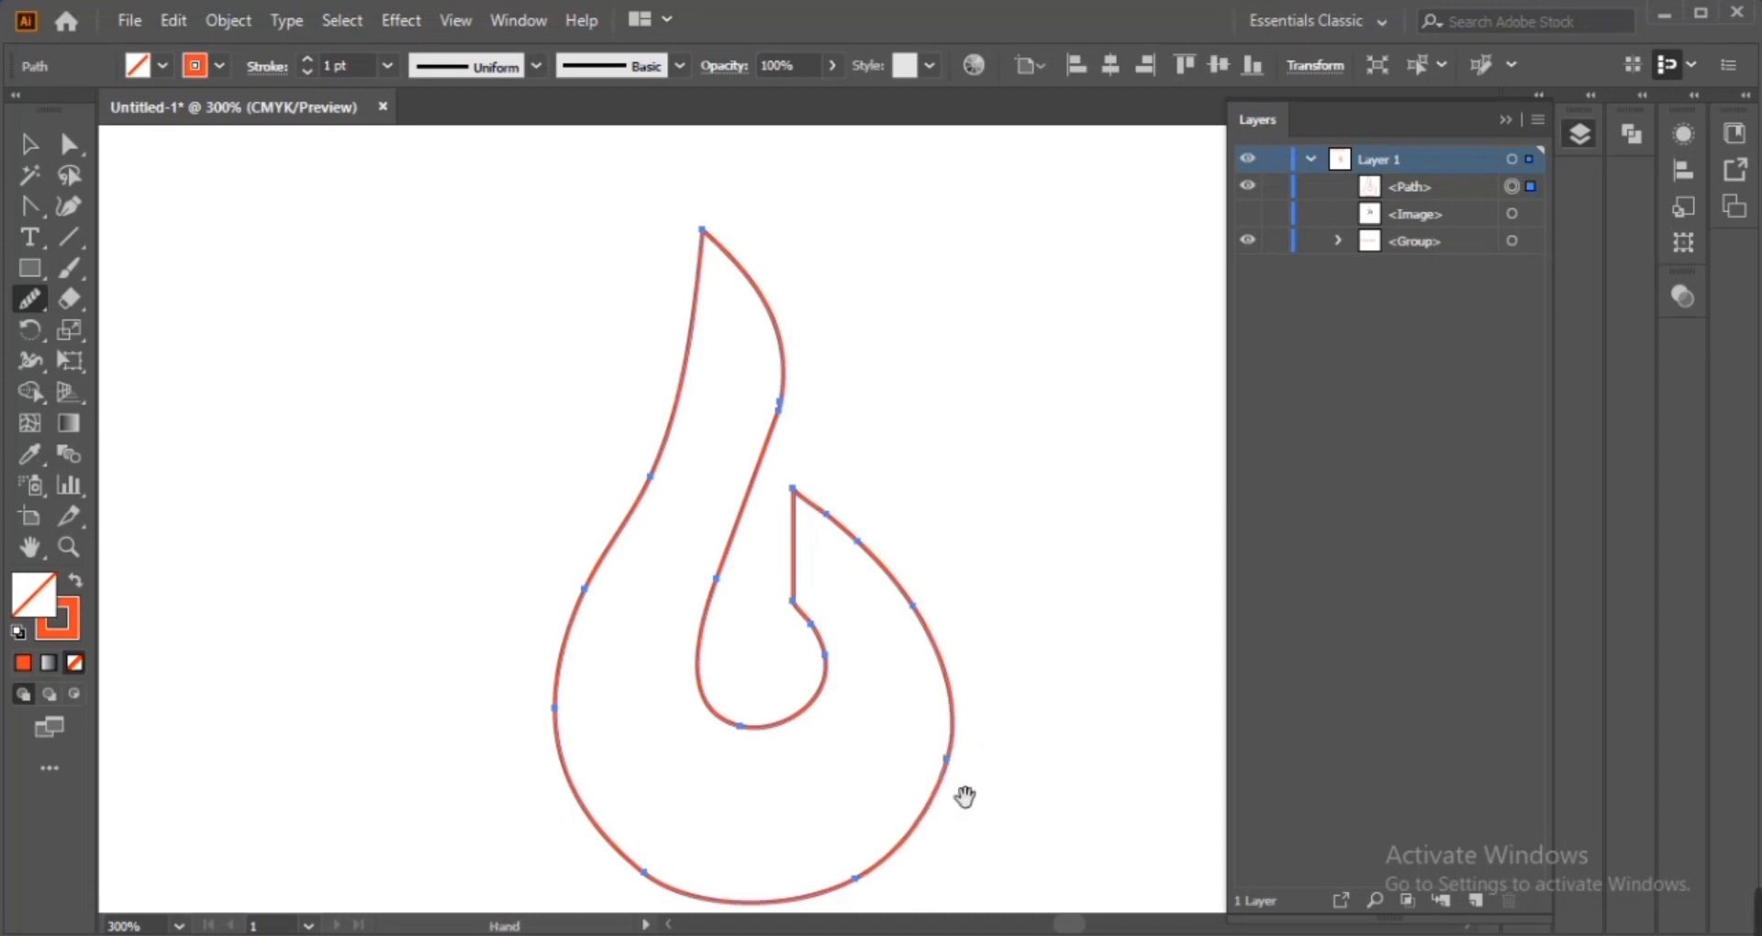
# Smooth the outer left curve of the traced flame path and tidy its anchors
pyautogui.moveTo(915, 728); pyautogui.dragTo(873, 738)
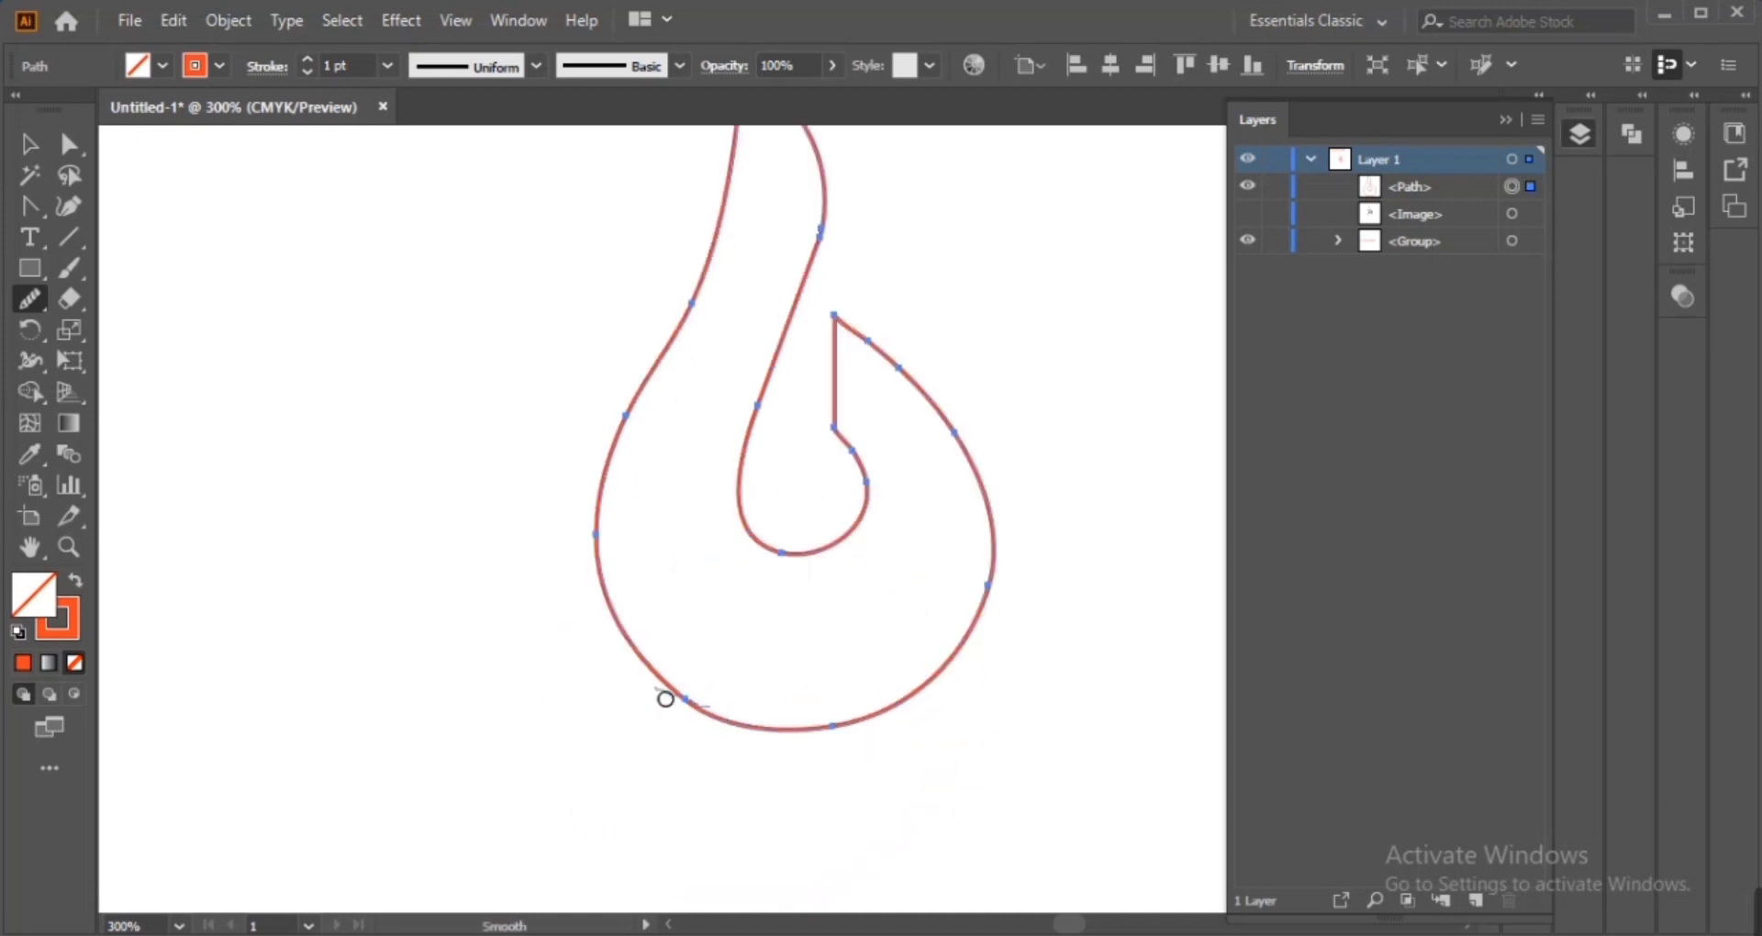
pyautogui.moveTo(666, 699)
pyautogui.mouseDown()
pyautogui.moveTo(589, 521)
pyautogui.moveTo(627, 442)
pyautogui.mouseUp()
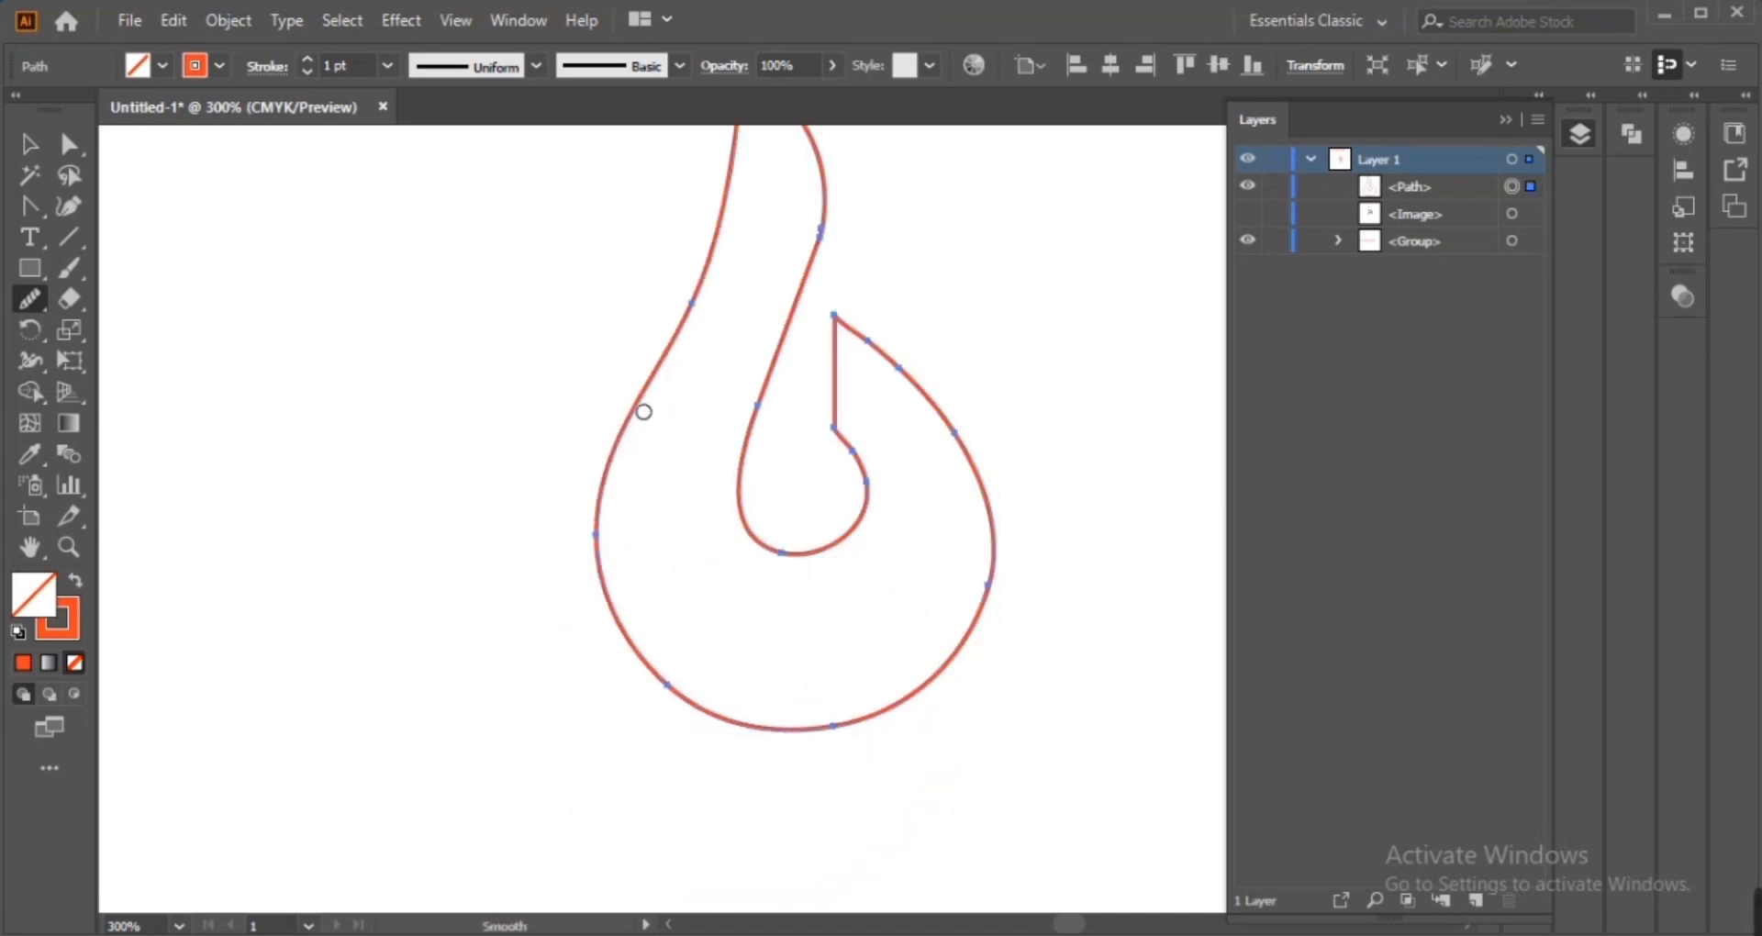
pyautogui.press('v')
pyautogui.press('a')
pyautogui.click(988, 586)
pyautogui.moveTo(905, 713); pyautogui.dragTo(903, 709)
pyautogui.moveTo(976, 652)
pyautogui.mouseDown()
pyautogui.moveTo(691, 510)
pyautogui.moveTo(982, 633)
pyautogui.moveTo(833, 747)
pyautogui.moveTo(664, 711)
pyautogui.mouseUp()
pyautogui.click(30, 299)
pyautogui.moveTo(858, 599); pyautogui.dragTo(837, 593)
pyautogui.hotkey('ctrl', 'z')
# Fill the selected flame outline with a linear gradient and set its stroke to none
pyautogui.press('v')
pyautogui.press('space')
pyautogui.moveTo(493, 339); pyautogui.dragTo(359, 471)
pyautogui.click(967, 740)
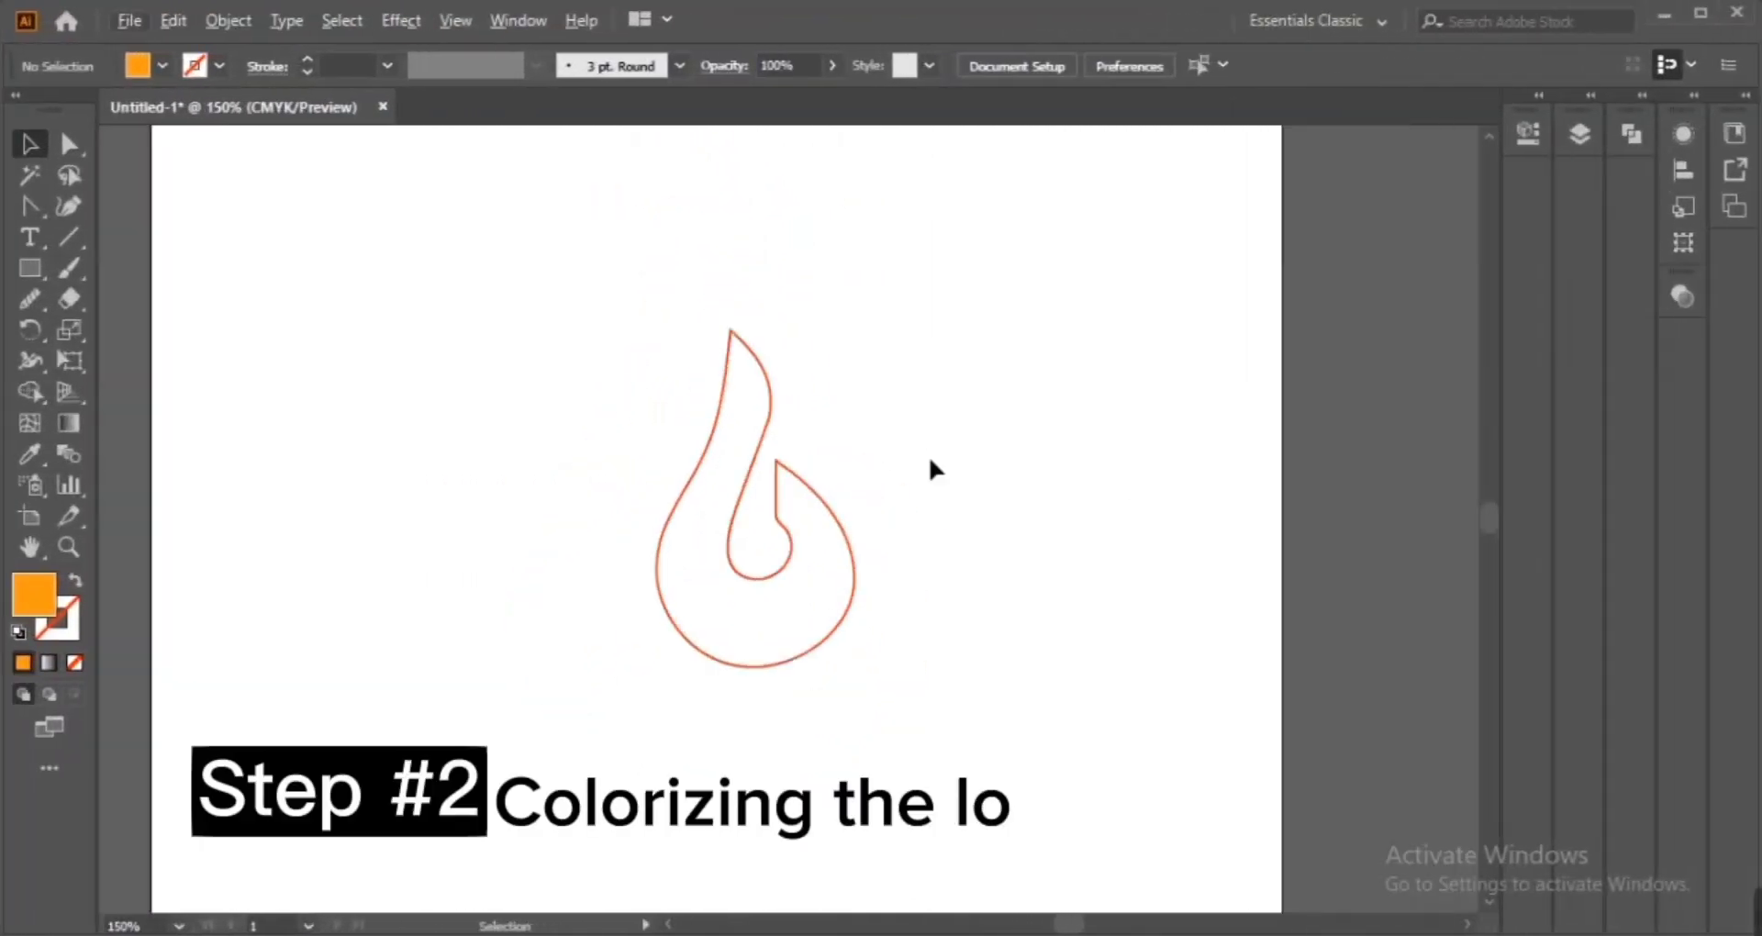
pyautogui.moveTo(530, 342); pyautogui.dragTo(895, 684)
pyautogui.moveTo(867, 516); pyautogui.dragTo(909, 516)
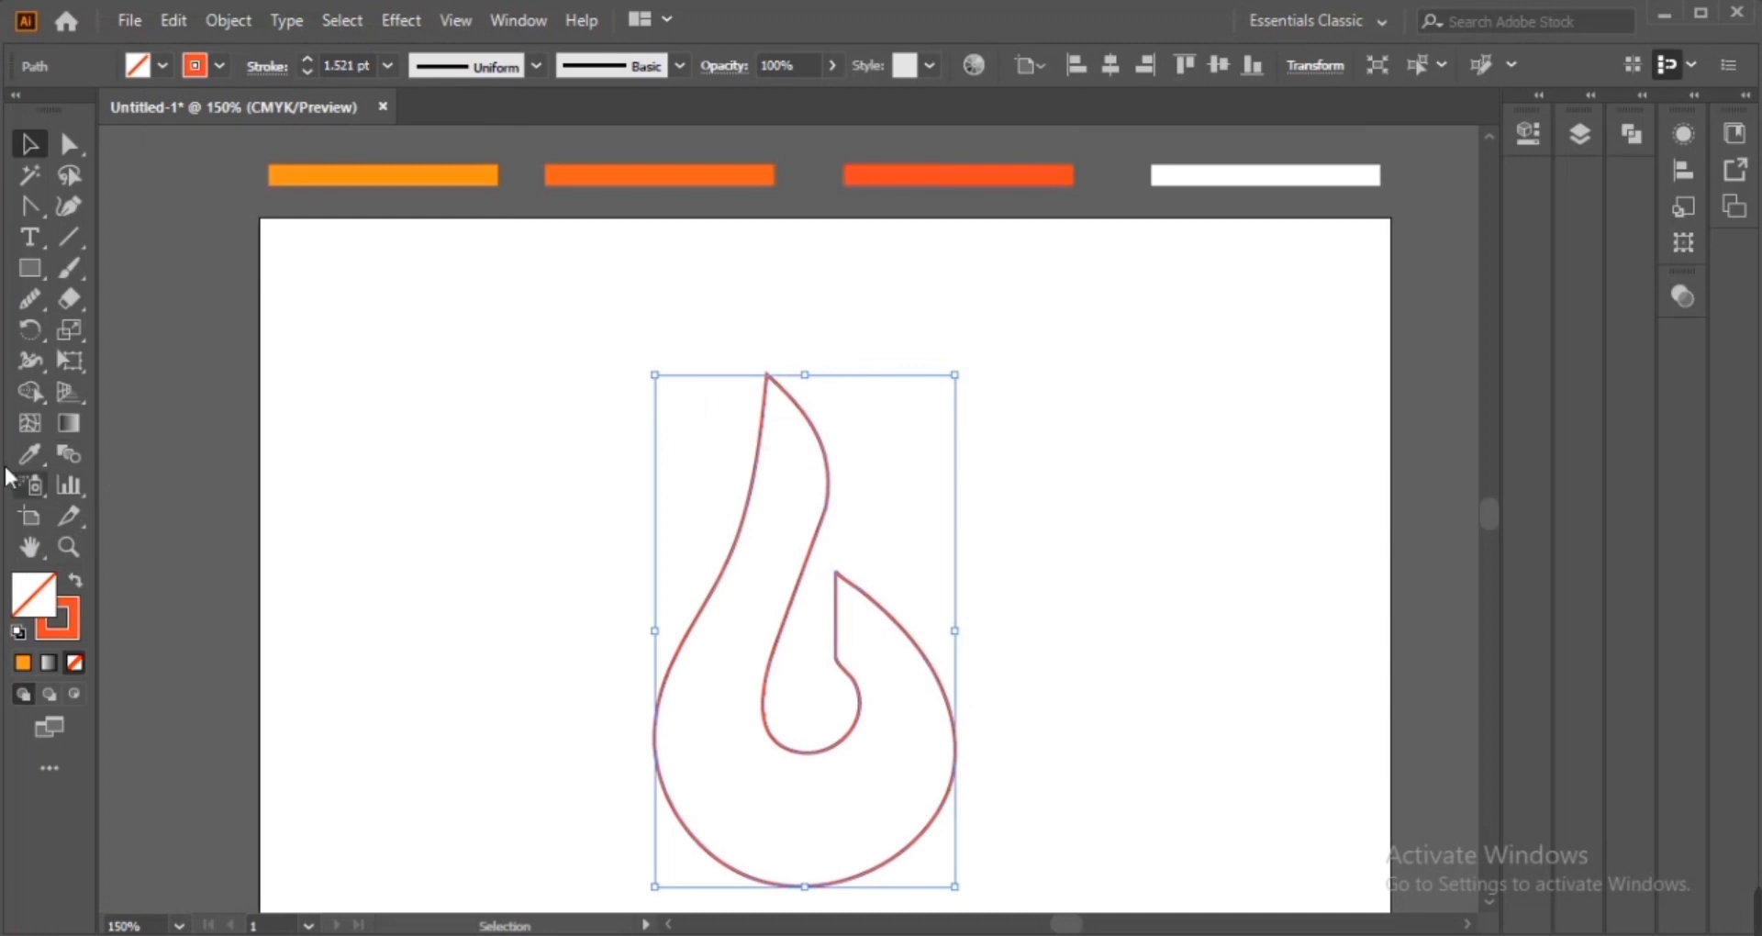
pyautogui.doubleClick(63, 426)
pyautogui.click(240, 586)
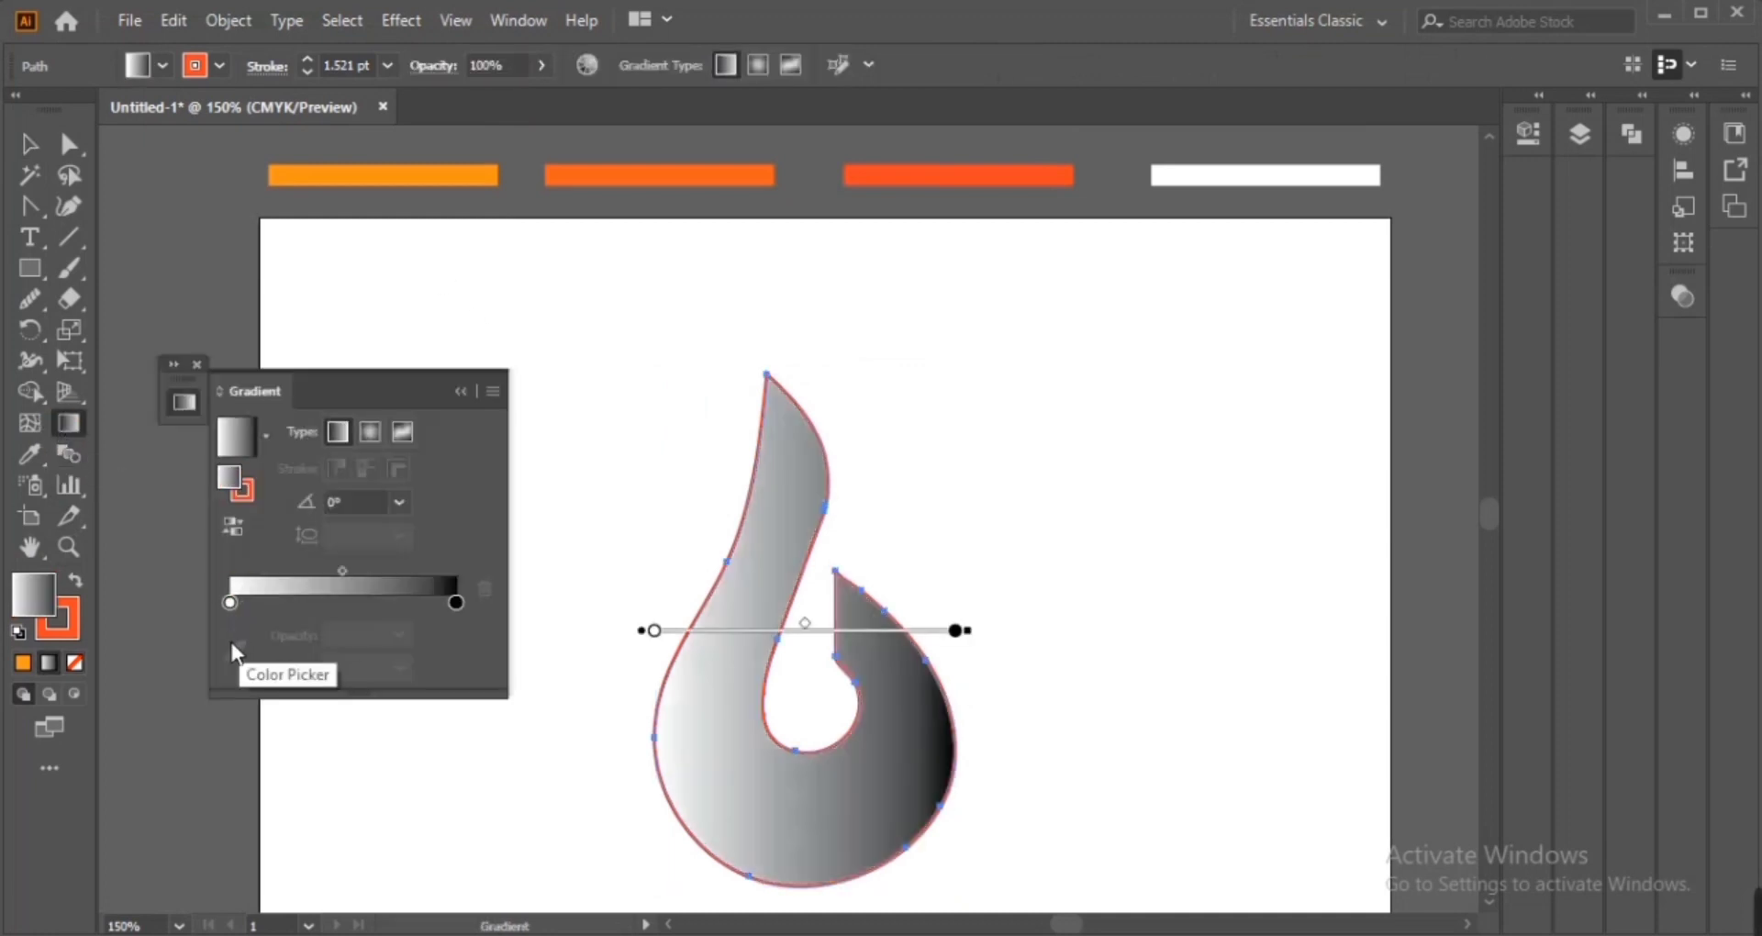
pyautogui.click(191, 72)
pyautogui.click(30, 112)
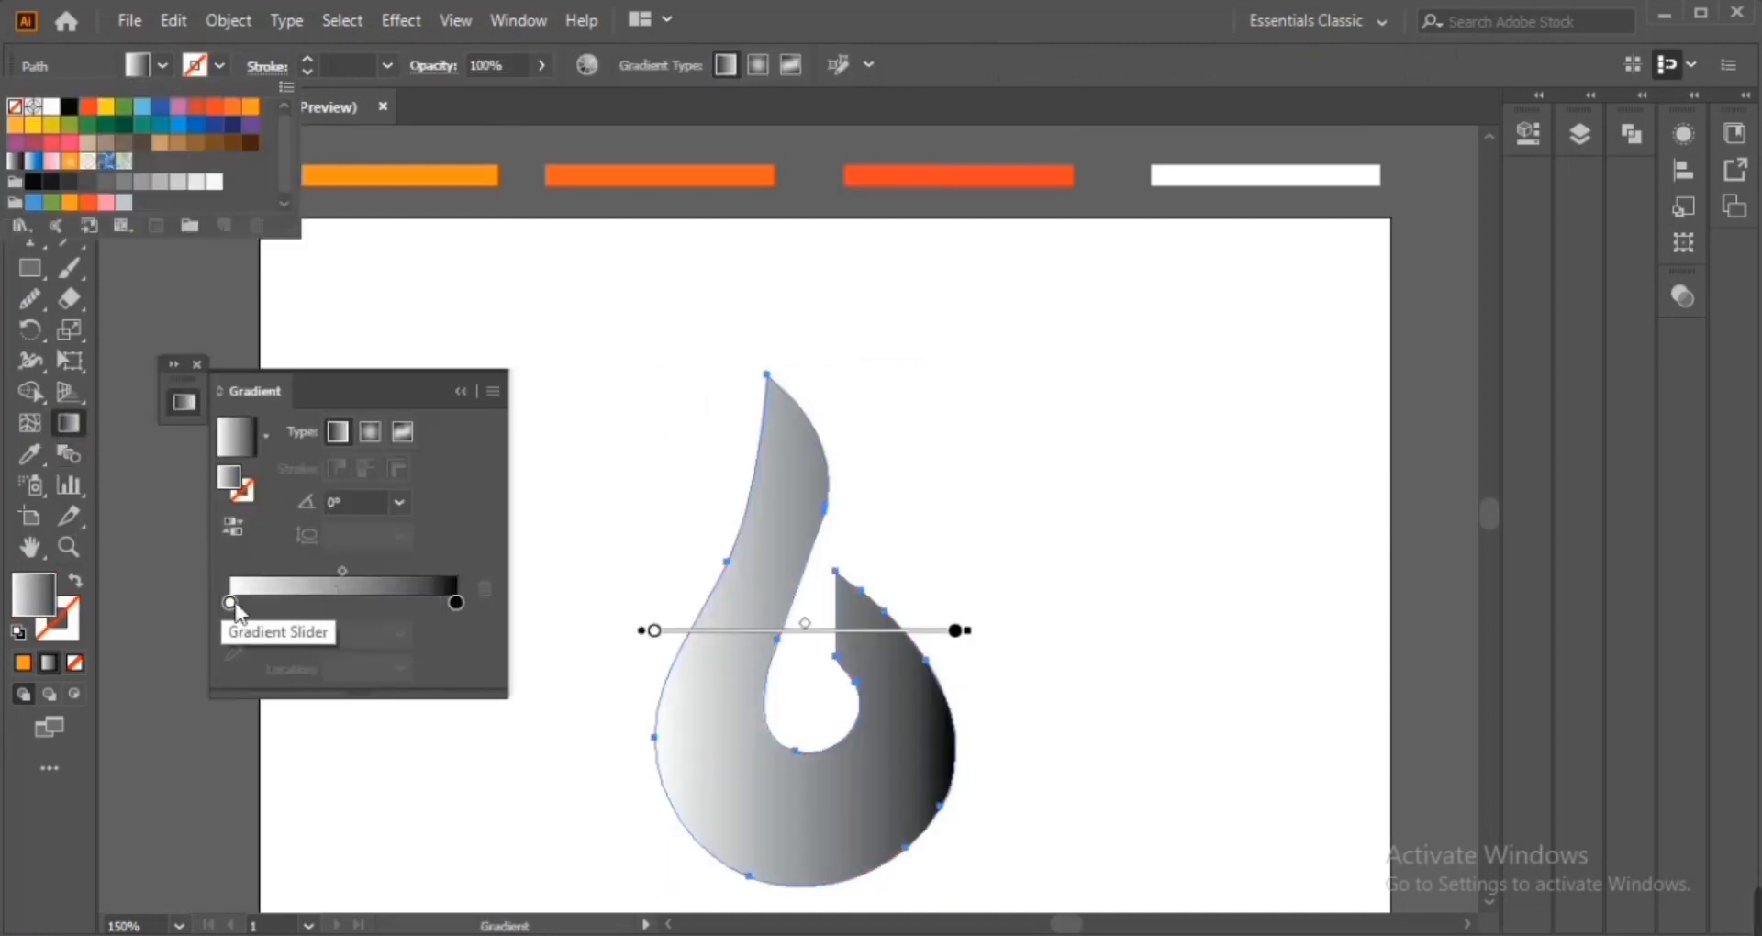
# Sample the swatch bars into the gradient stops: light orange on the left stop, red-orange on the right stop
pyautogui.click(231, 603)
pyautogui.click(235, 651)
pyautogui.click(476, 177)
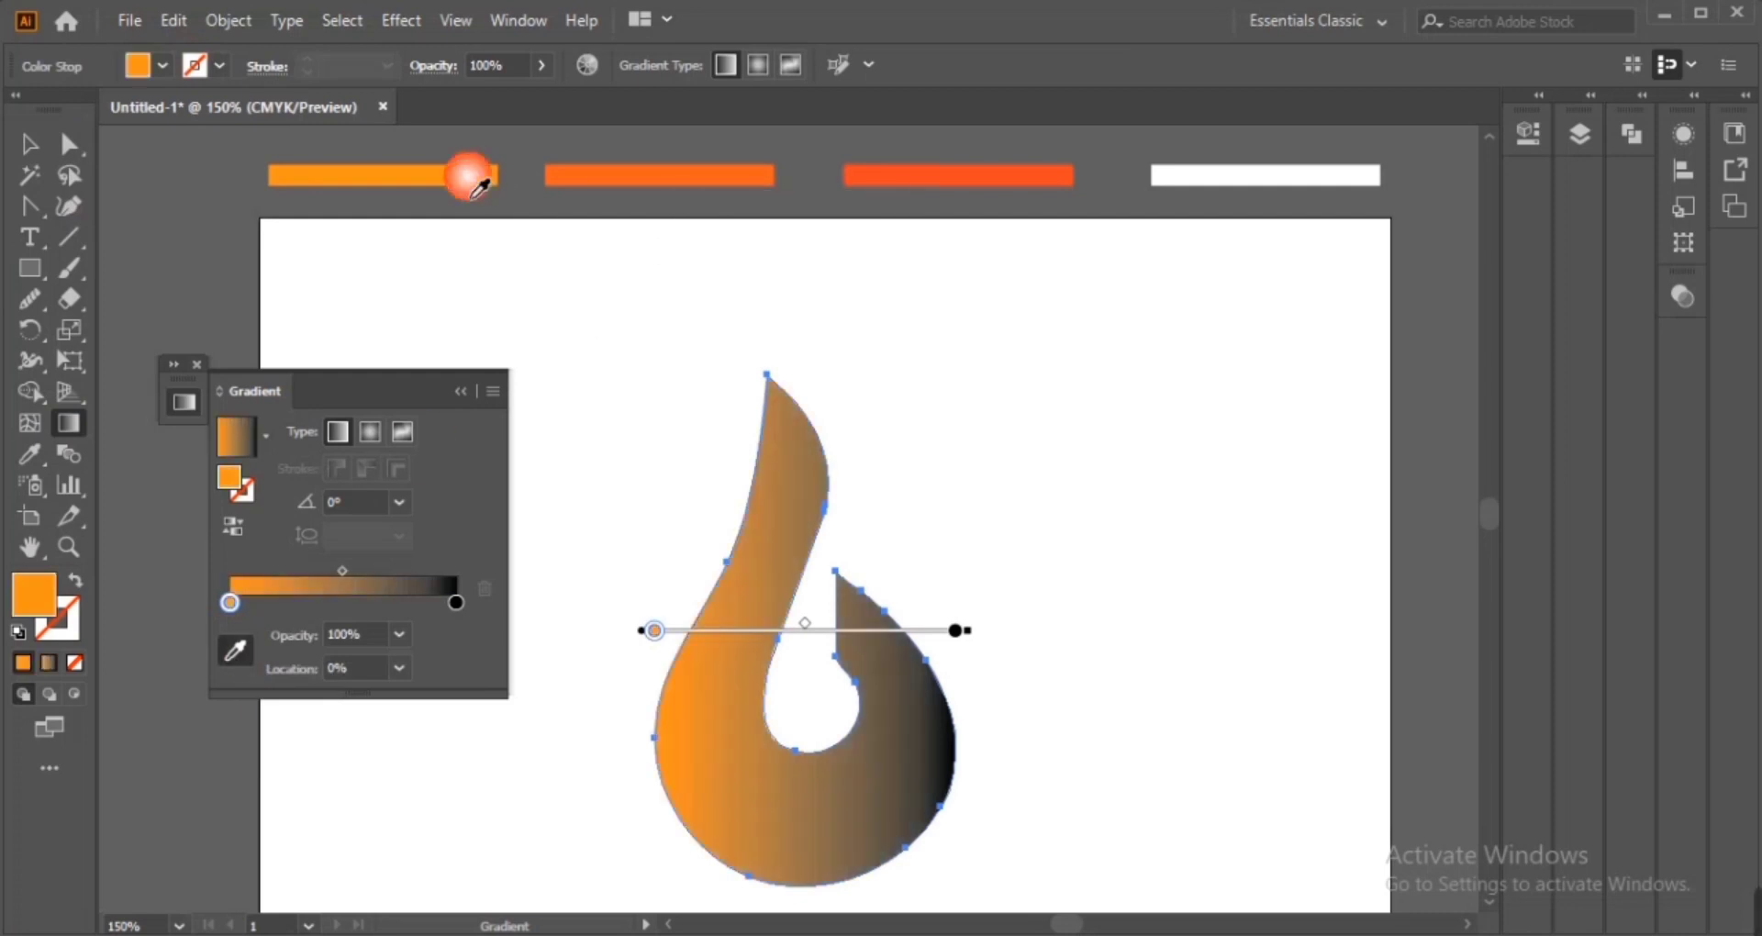
pyautogui.click(456, 602)
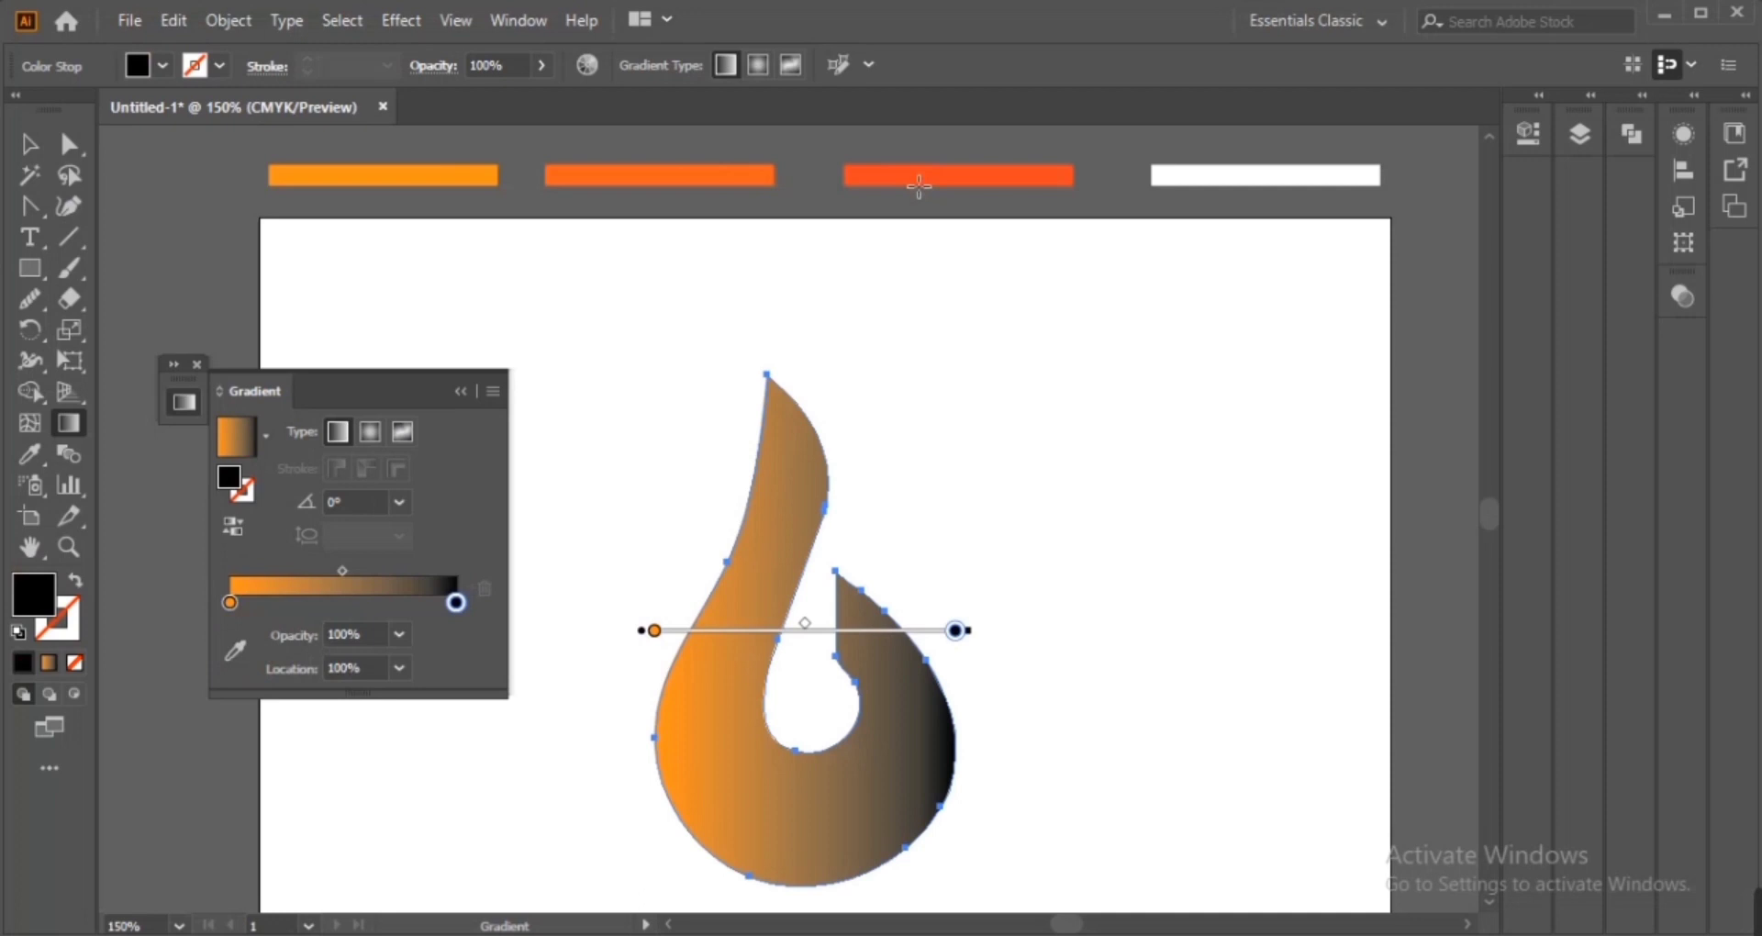
pyautogui.click(236, 650)
pyautogui.click(909, 174)
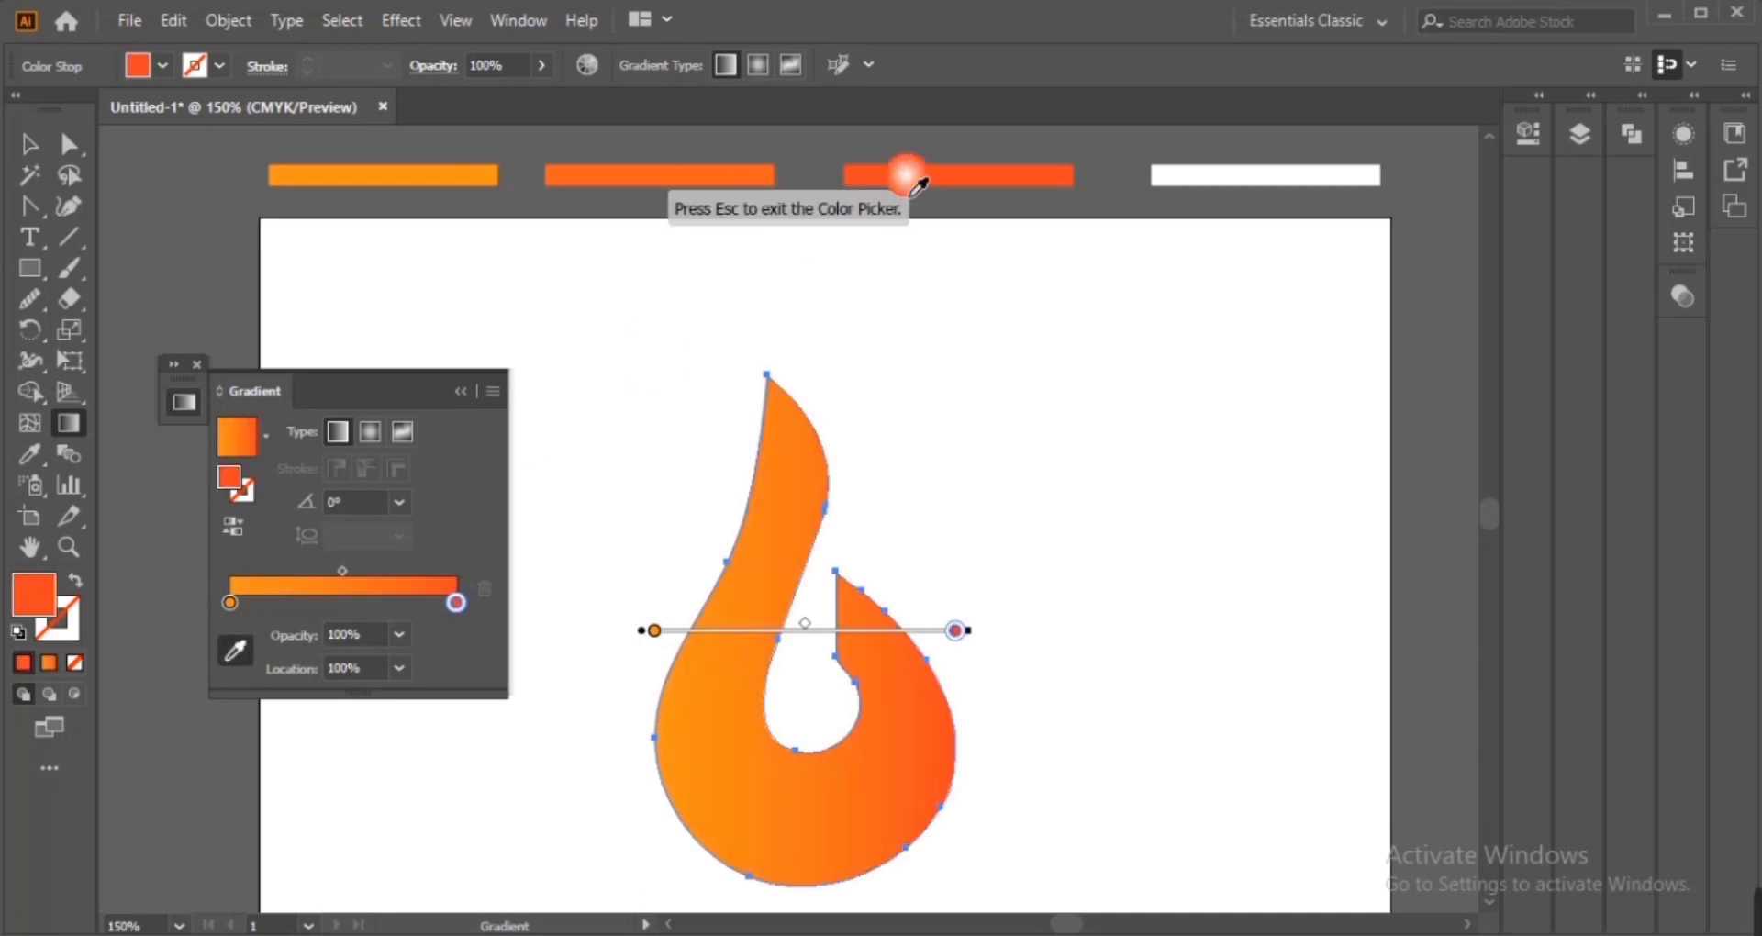
pyautogui.click(762, 177)
pyautogui.click(885, 184)
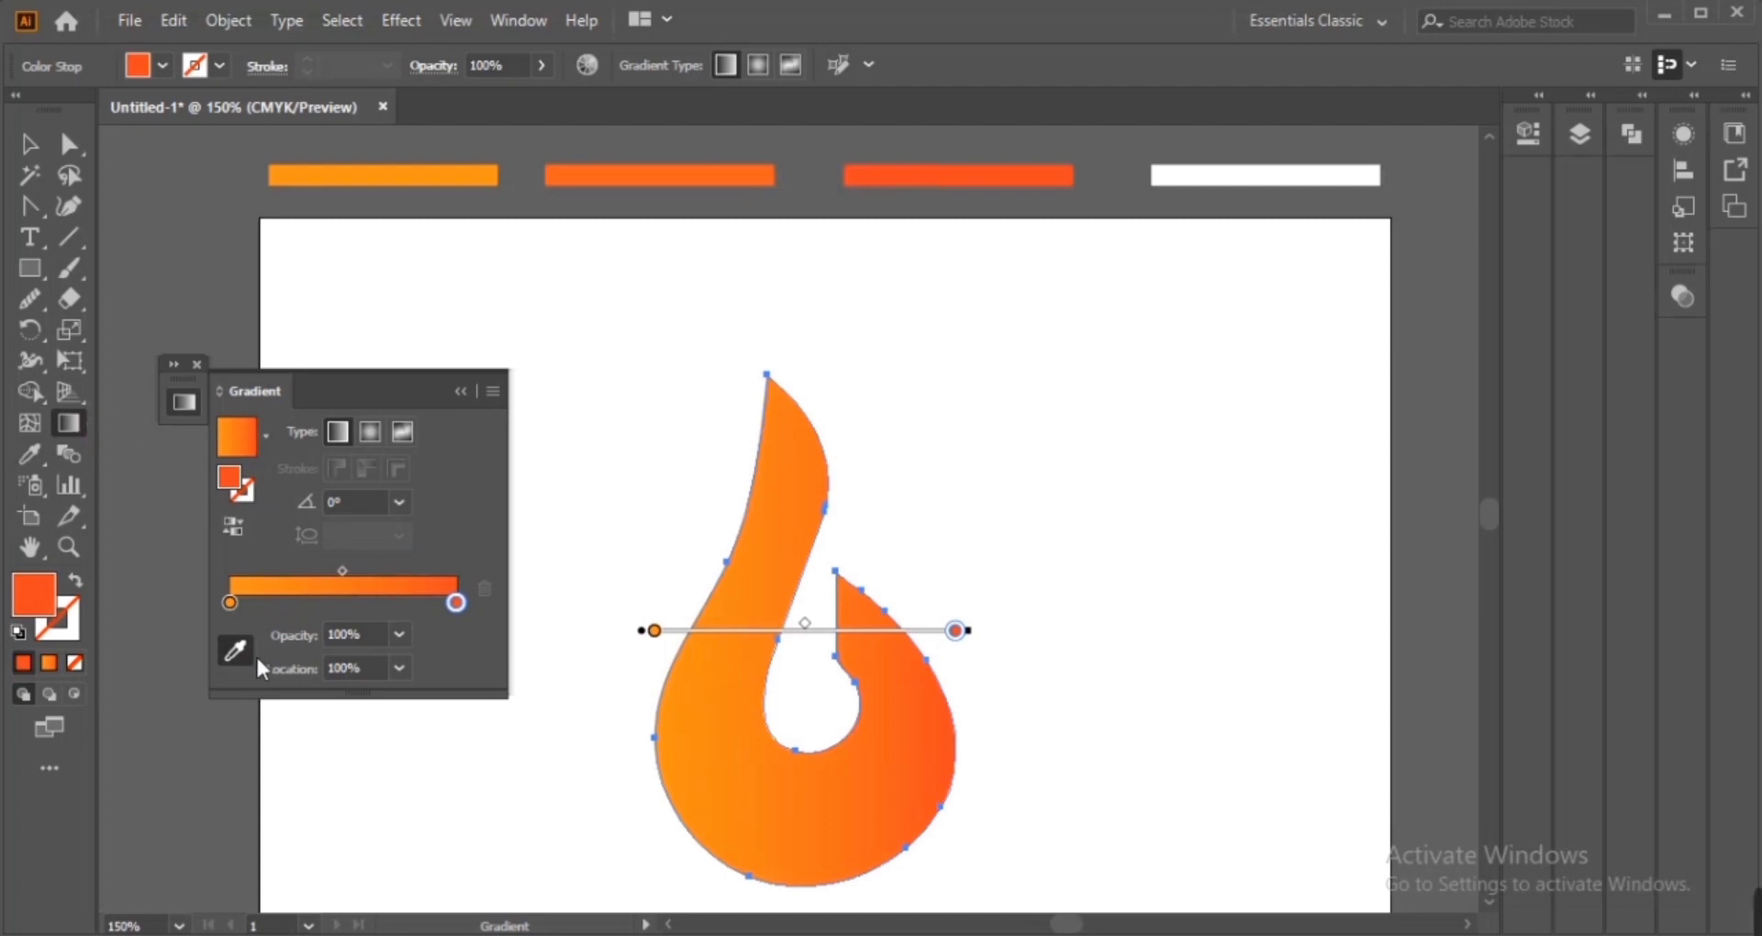
# Switch the flame gradient to radial and sample the second orange swatch into the right stop
pyautogui.moveTo(586, 406); pyautogui.dragTo(912, 840)
pyautogui.click(367, 431)
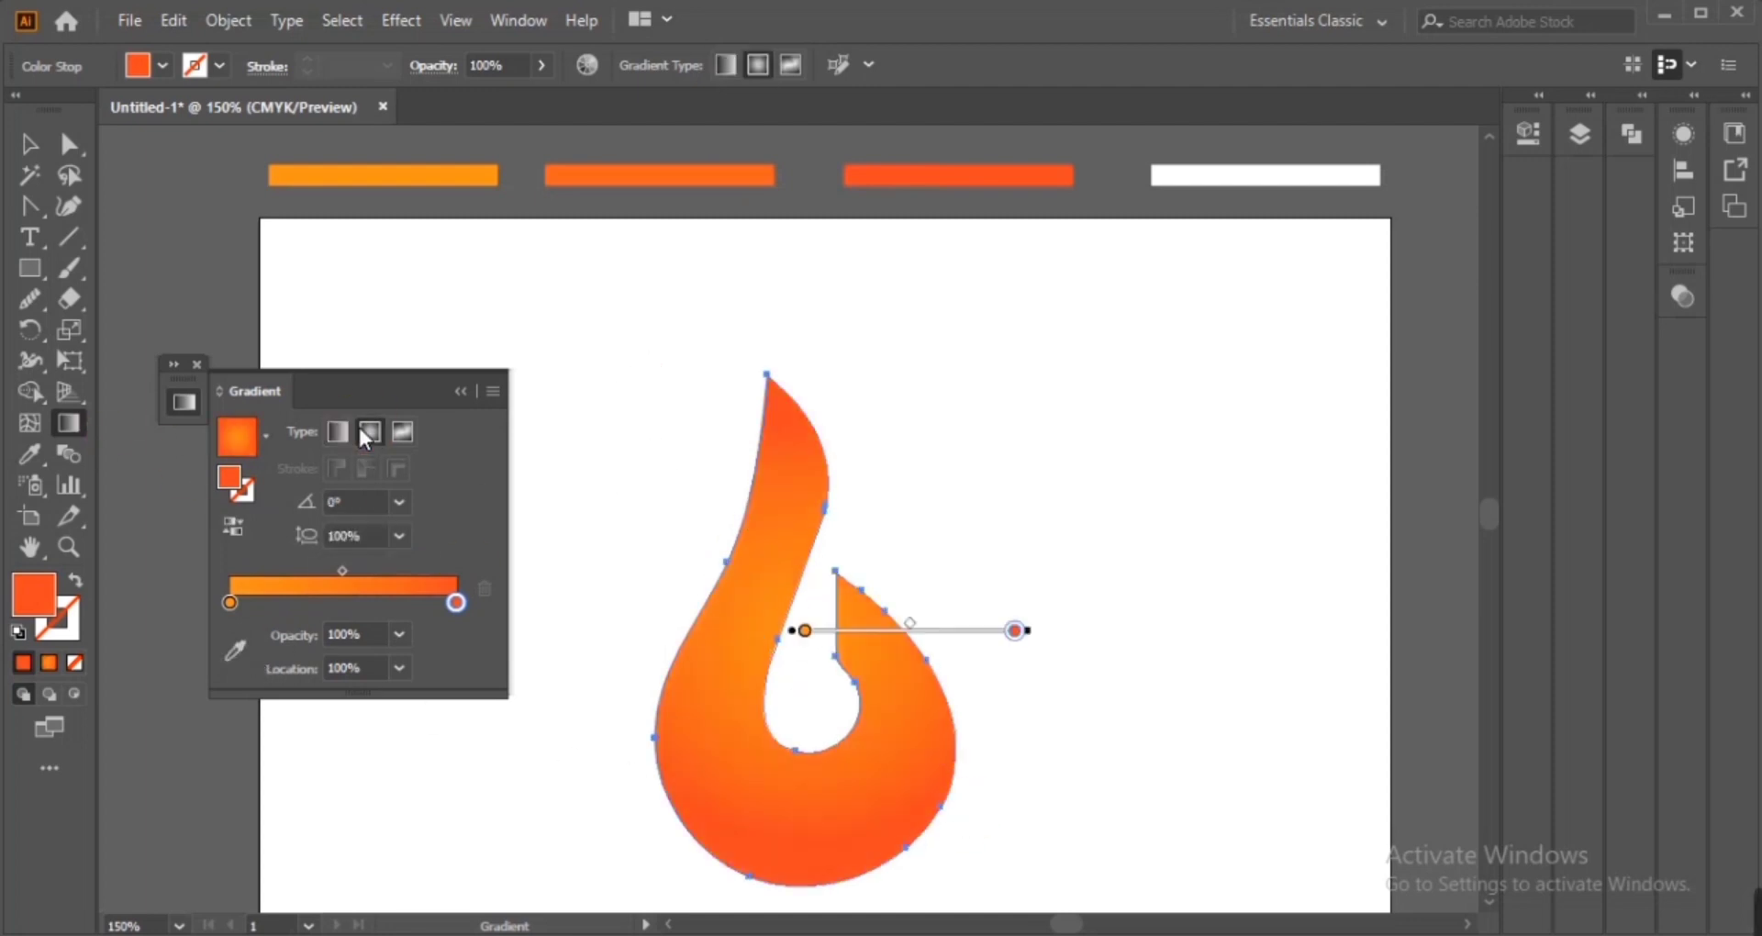
pyautogui.click(235, 527)
pyautogui.click(456, 602)
pyautogui.click(235, 650)
pyautogui.click(666, 183)
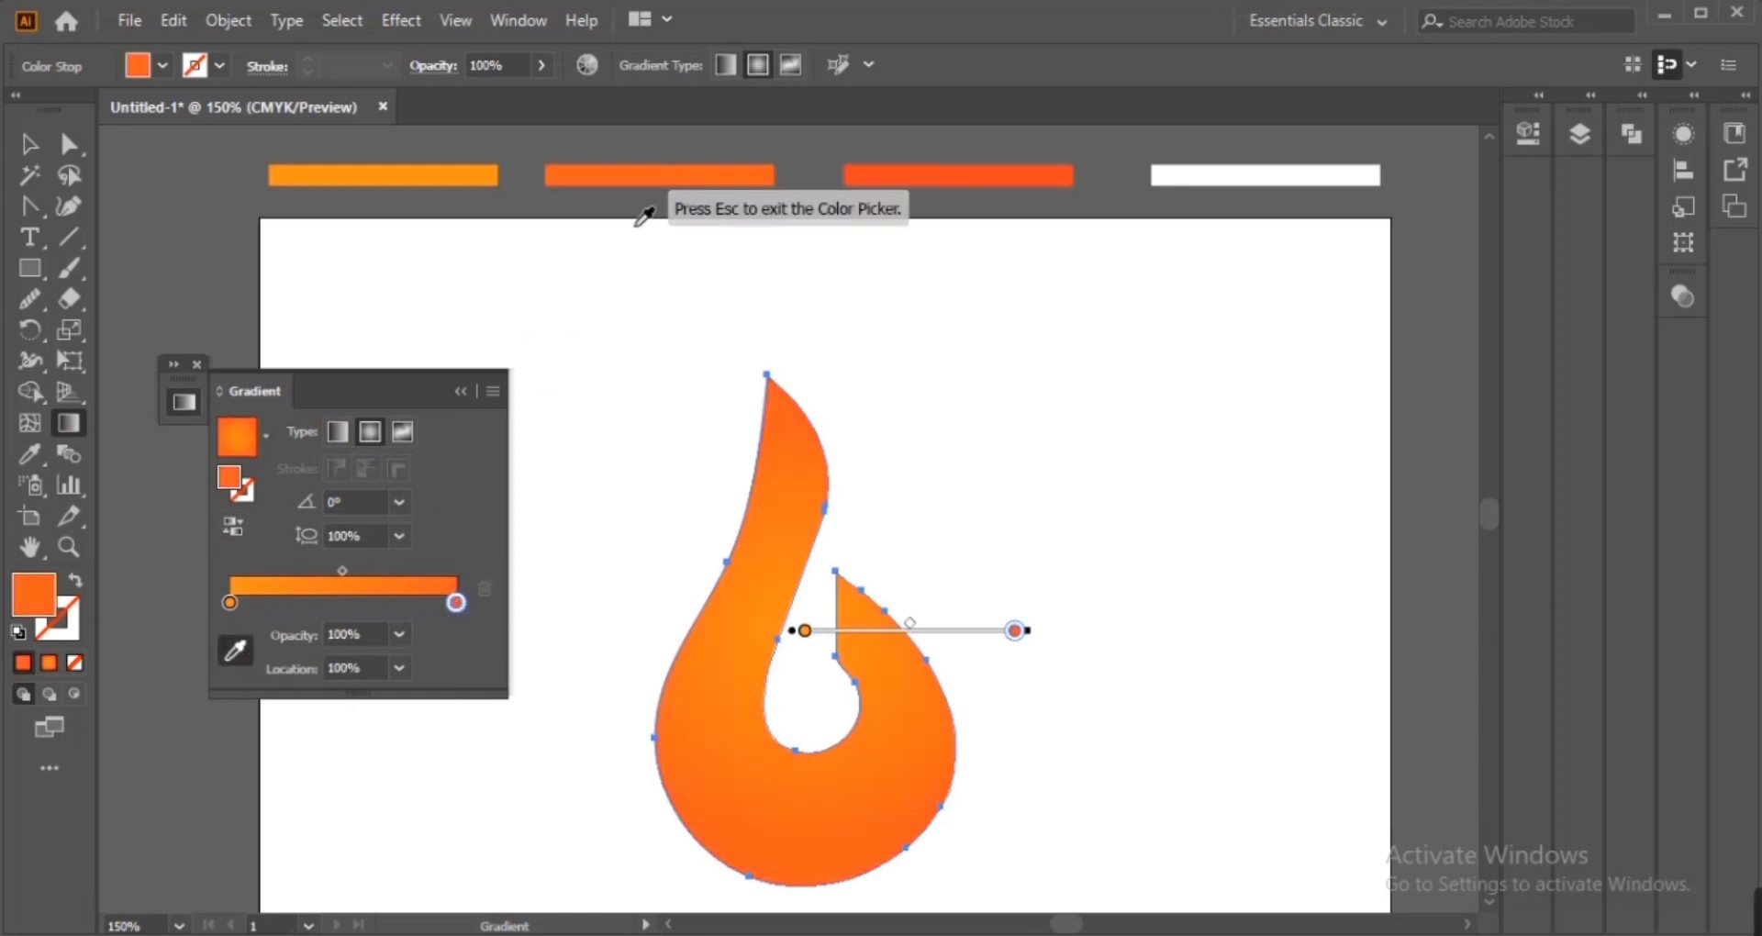
pyautogui.click(31, 145)
pyautogui.click(69, 423)
pyautogui.moveTo(605, 439); pyautogui.dragTo(896, 741)
pyautogui.hotkey('ctrl', 'z')
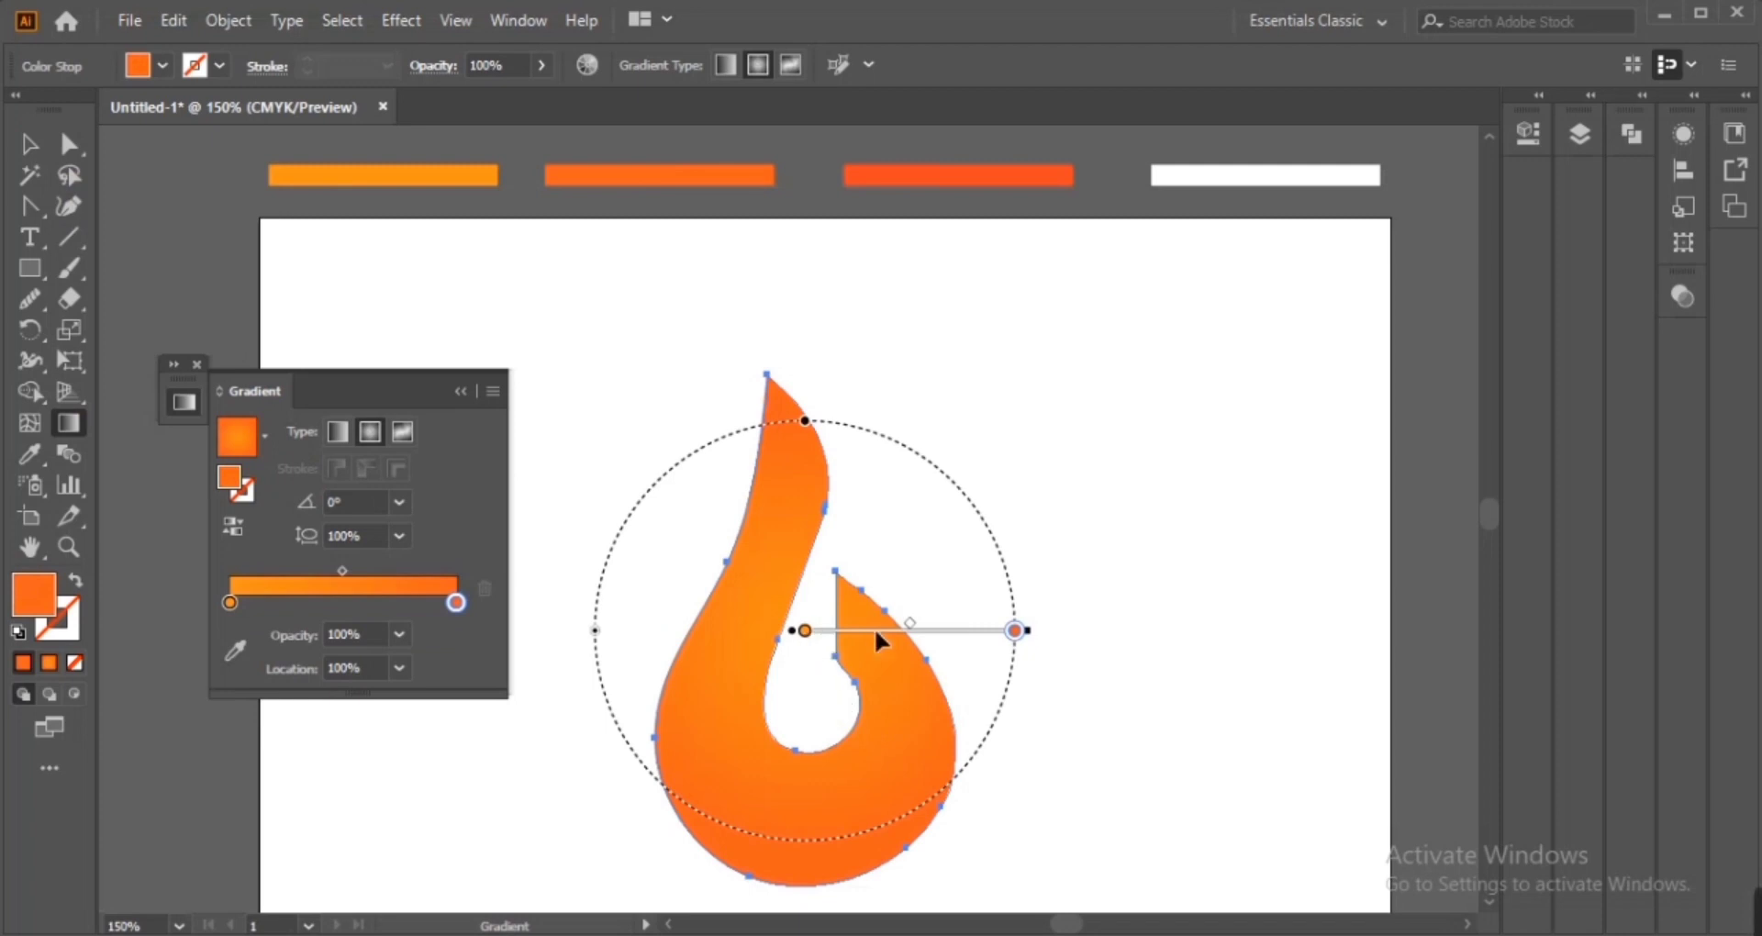
# Move the right gradient stop inward and shift the radial gradient's centre slightly left inside the flame
pyautogui.press('space')
pyautogui.moveTo(902, 694); pyautogui.dragTo(897, 568)
pyautogui.moveTo(830, 520)
pyautogui.mouseDown()
pyautogui.moveTo(942, 511)
pyautogui.moveTo(875, 496)
pyautogui.mouseUp()
pyautogui.press('v')
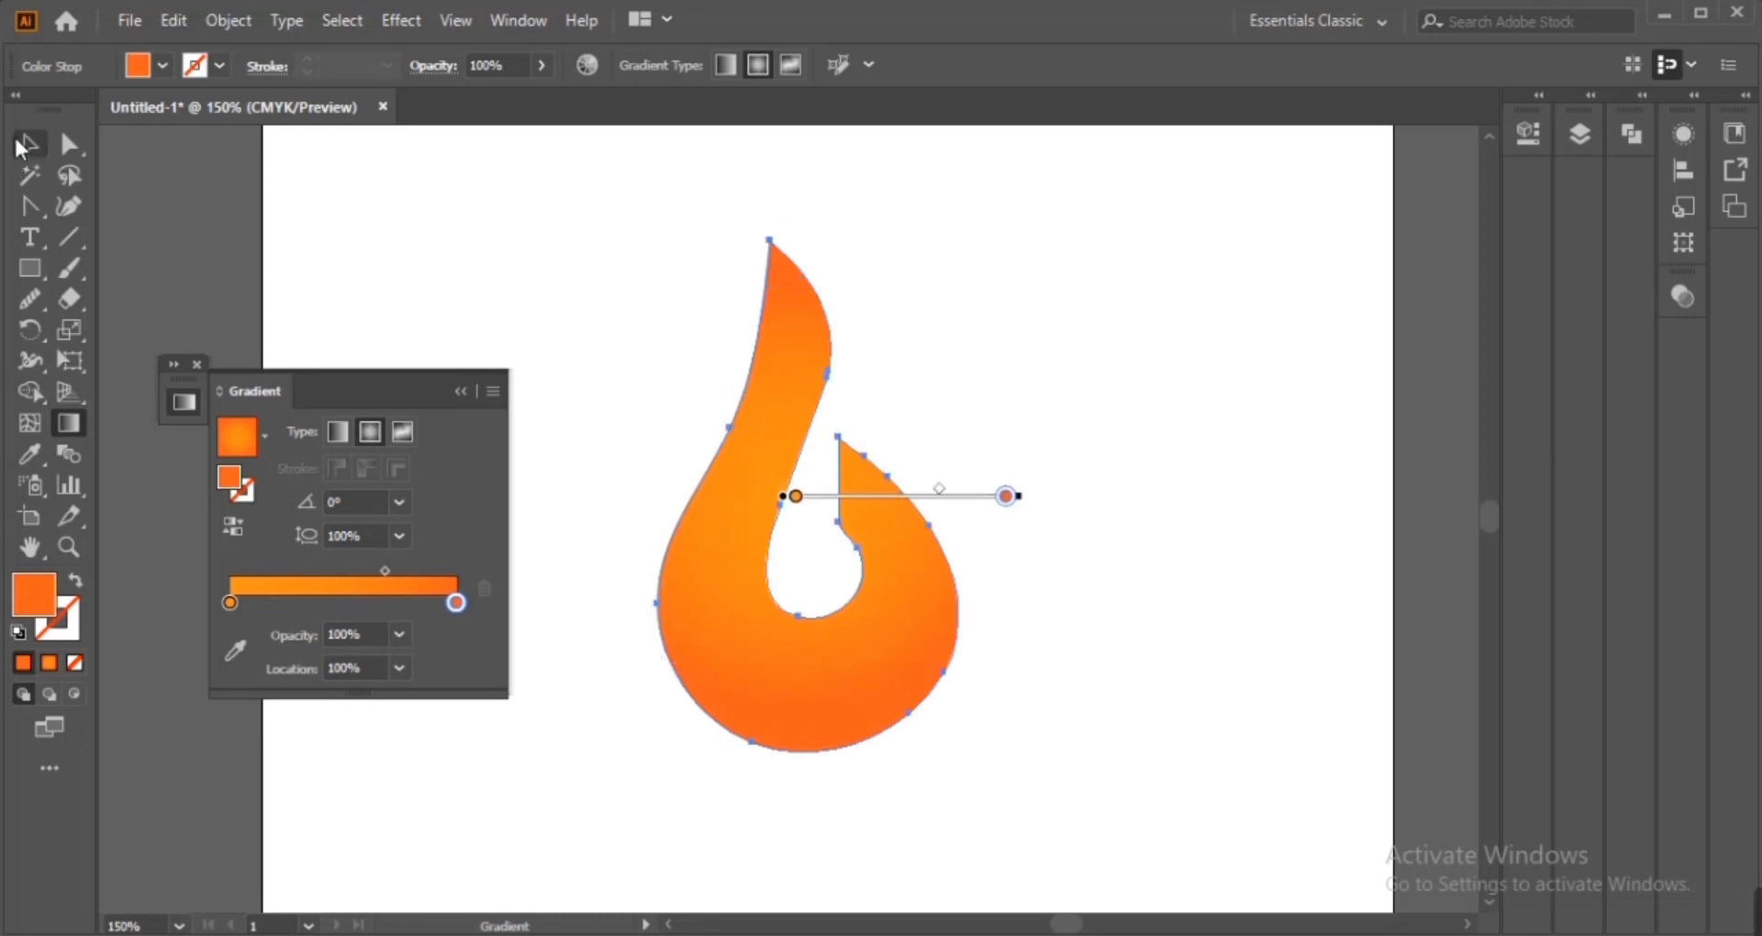
pyautogui.click(528, 423)
pyautogui.moveTo(456, 602); pyautogui.dragTo(386, 602)
pyautogui.click(570, 598)
pyautogui.click(711, 569)
pyautogui.click(69, 421)
pyautogui.moveTo(879, 503); pyautogui.dragTo(840, 503)
pyautogui.press('v')
pyautogui.click(889, 874)
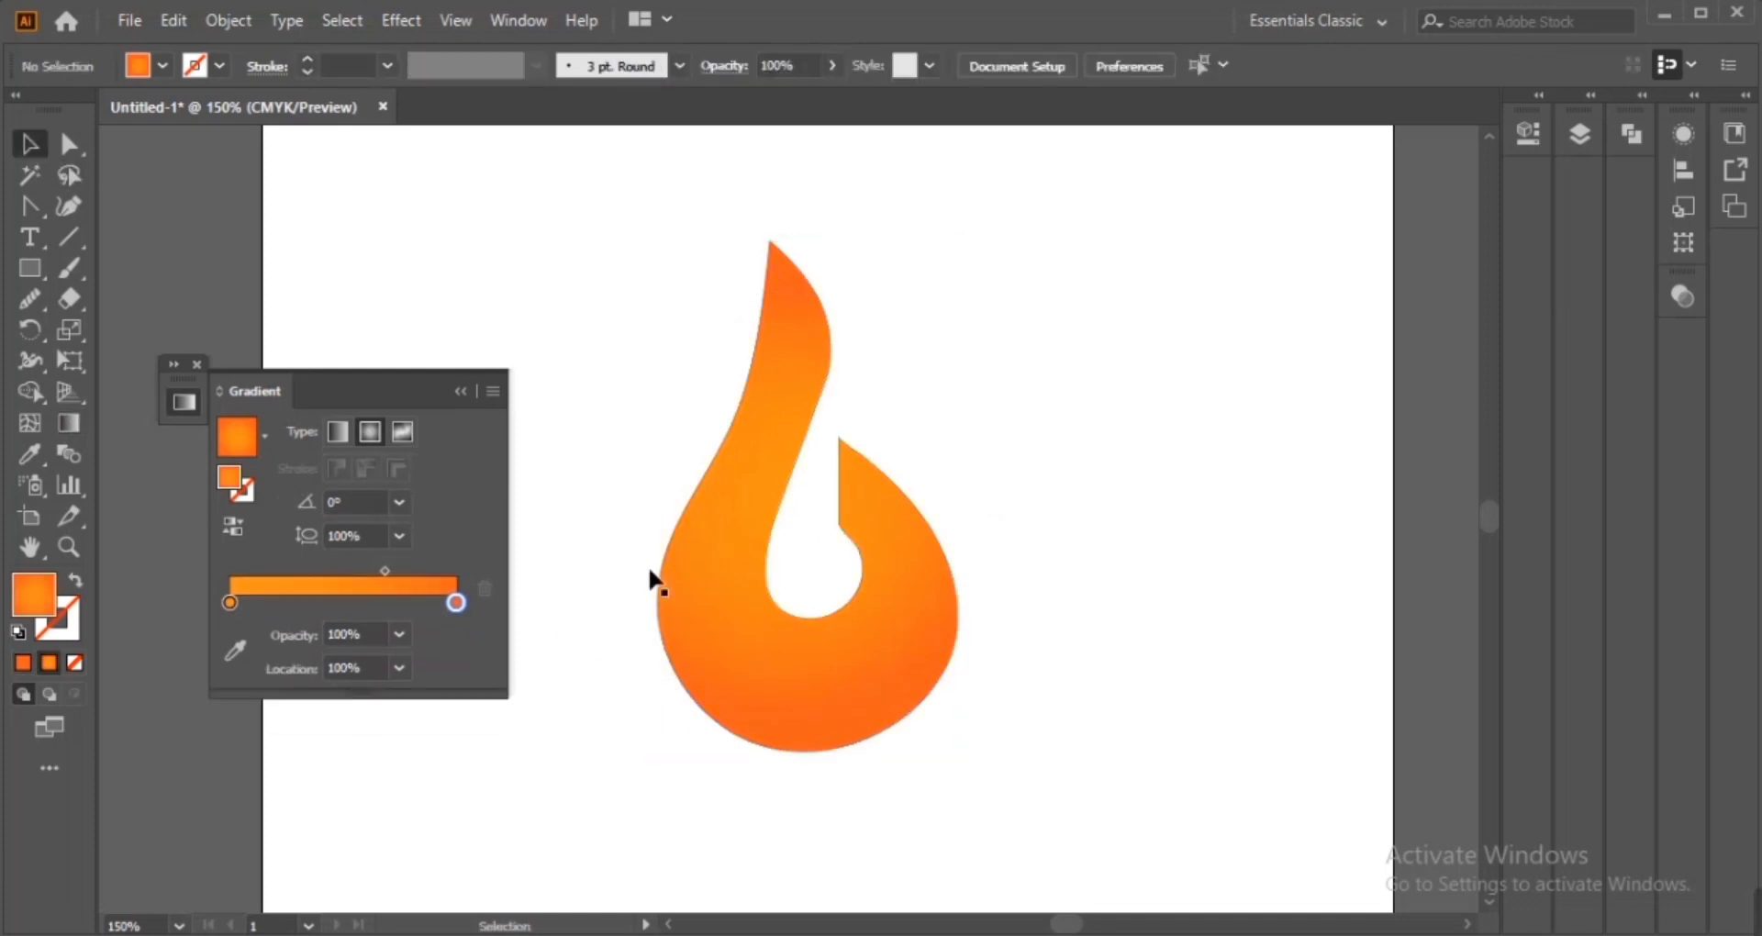
# Draw a short curved highlight line near the flame's lower right edge with the Pen and Anchor Point tools
pyautogui.click(462, 392)
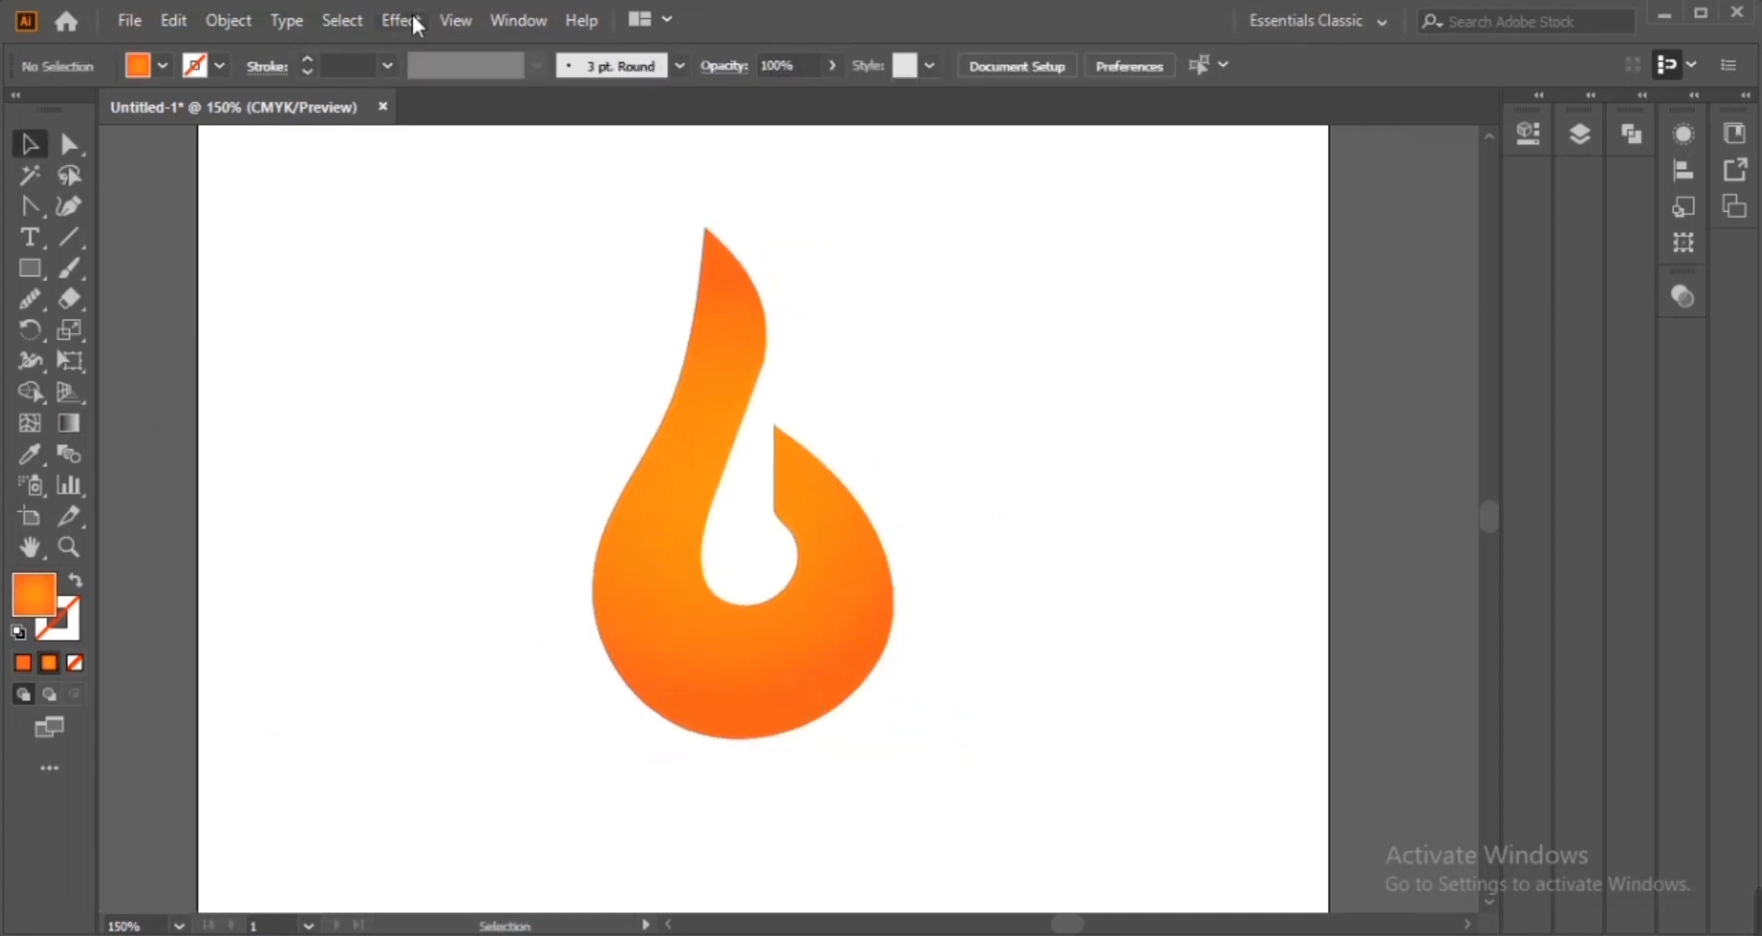
pyautogui.moveTo(29, 211); pyautogui.dragTo(147, 212)
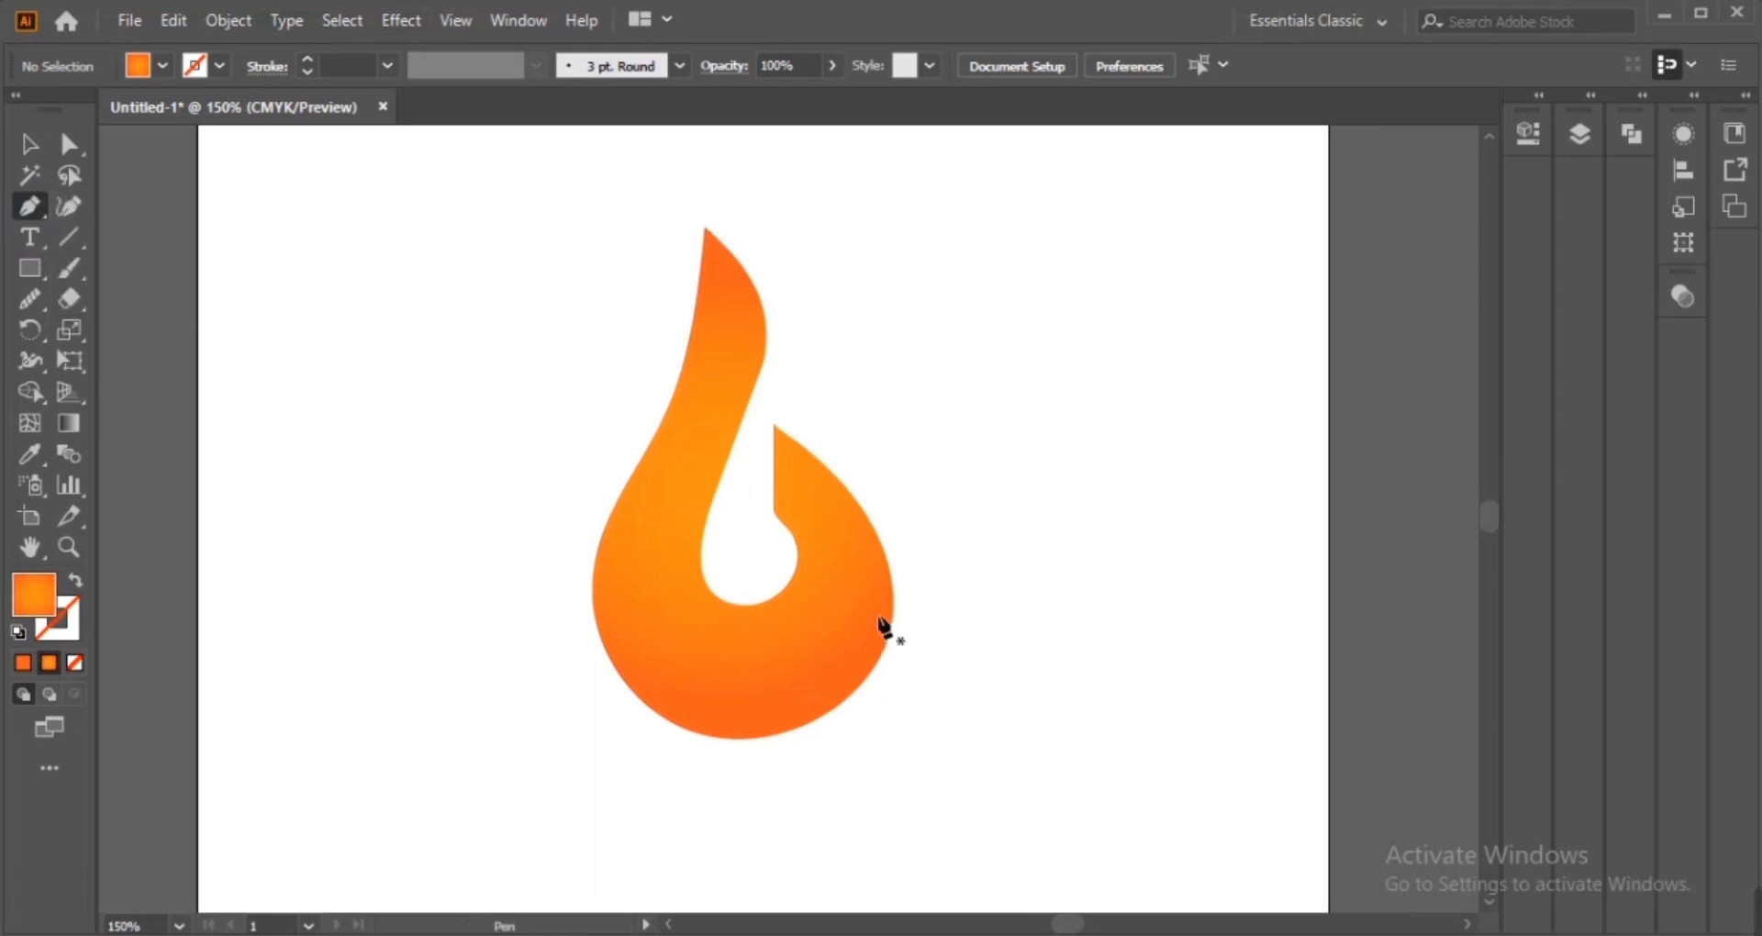
pyautogui.click(870, 603)
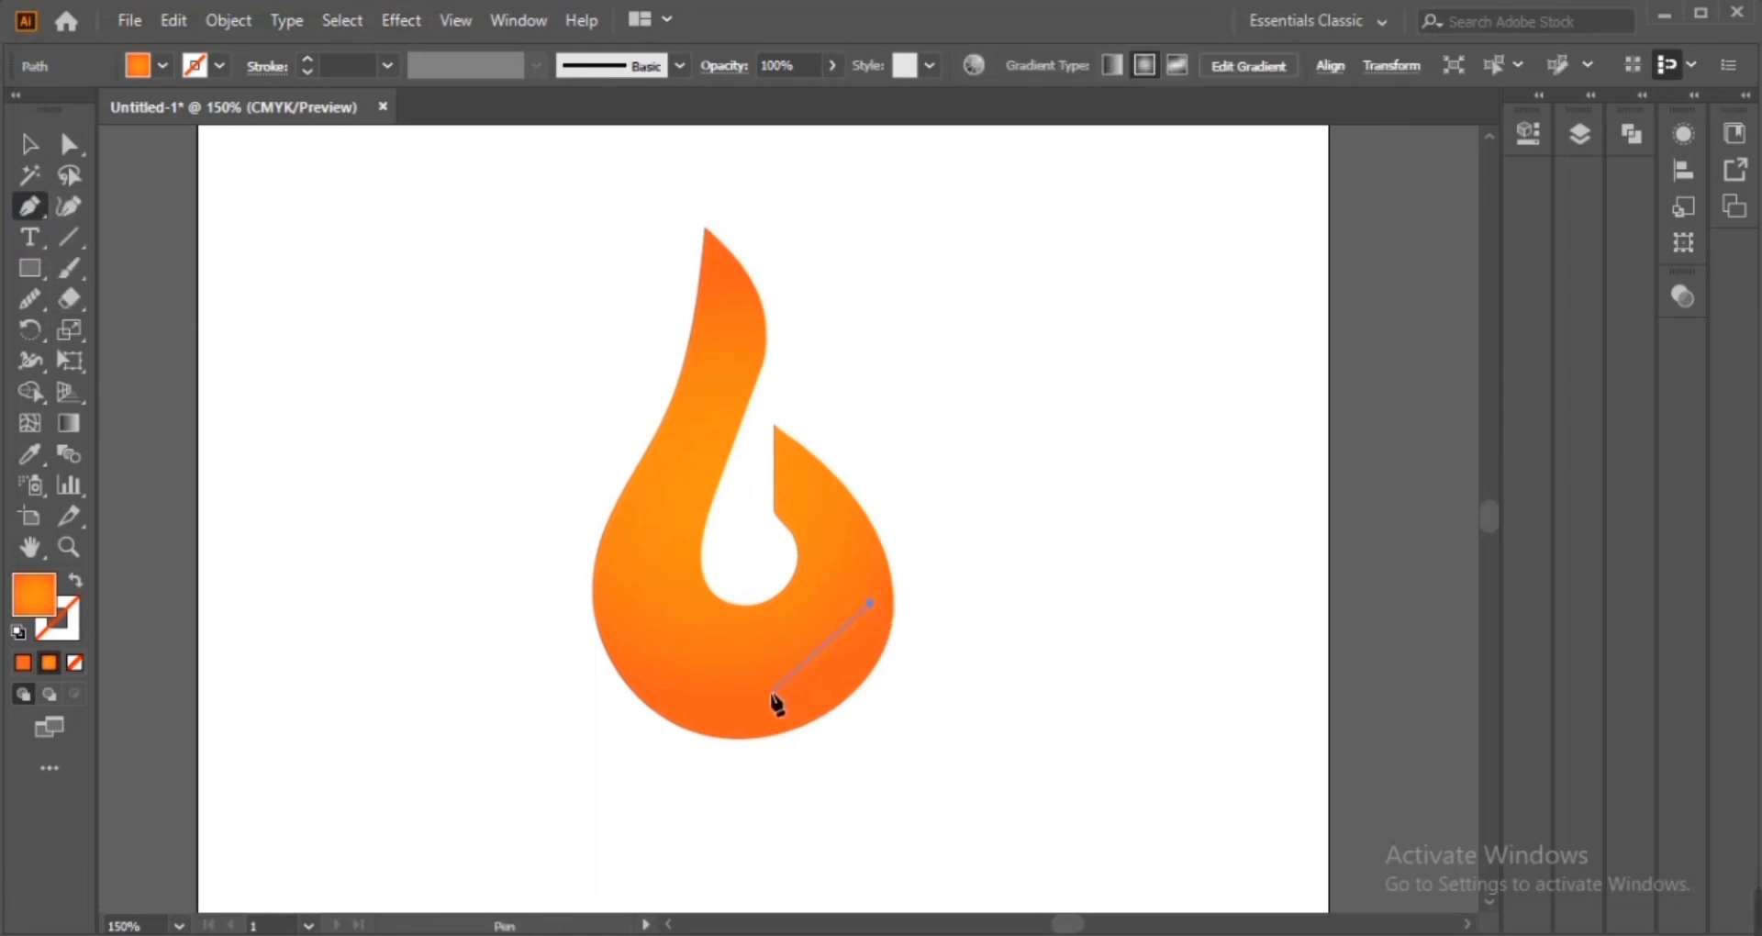
pyautogui.press('Escape')
pyautogui.moveTo(854, 622); pyautogui.dragTo(797, 681)
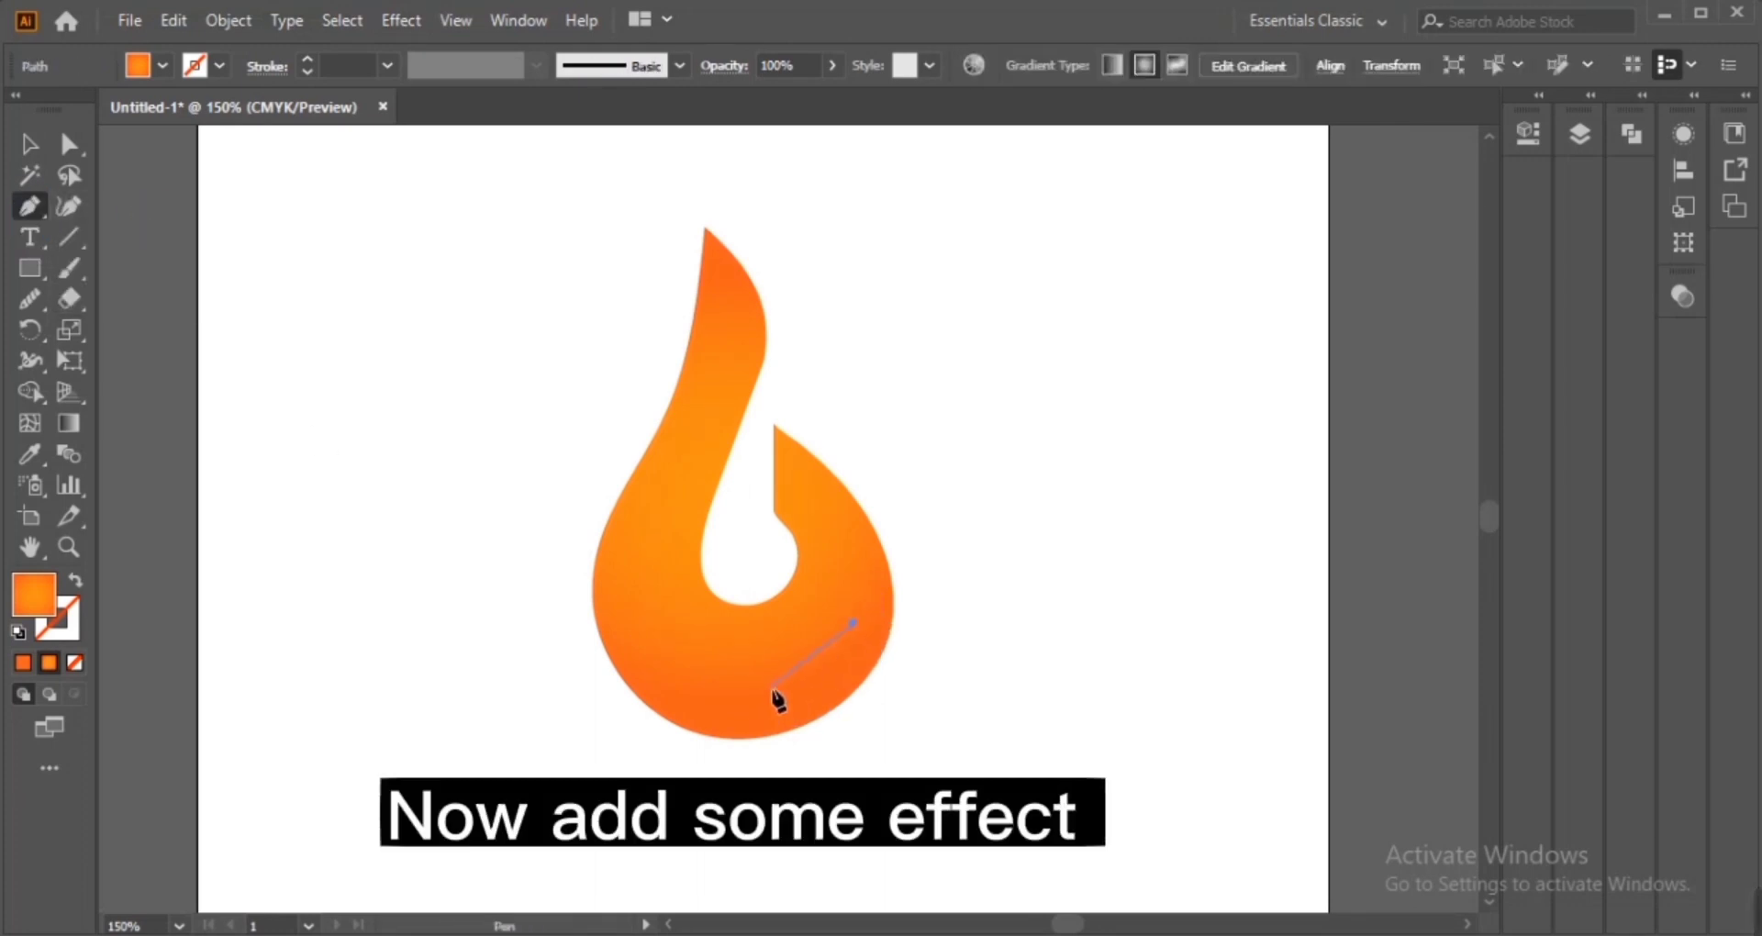
pyautogui.click(772, 685)
pyautogui.moveTo(26, 211); pyautogui.dragTo(101, 295)
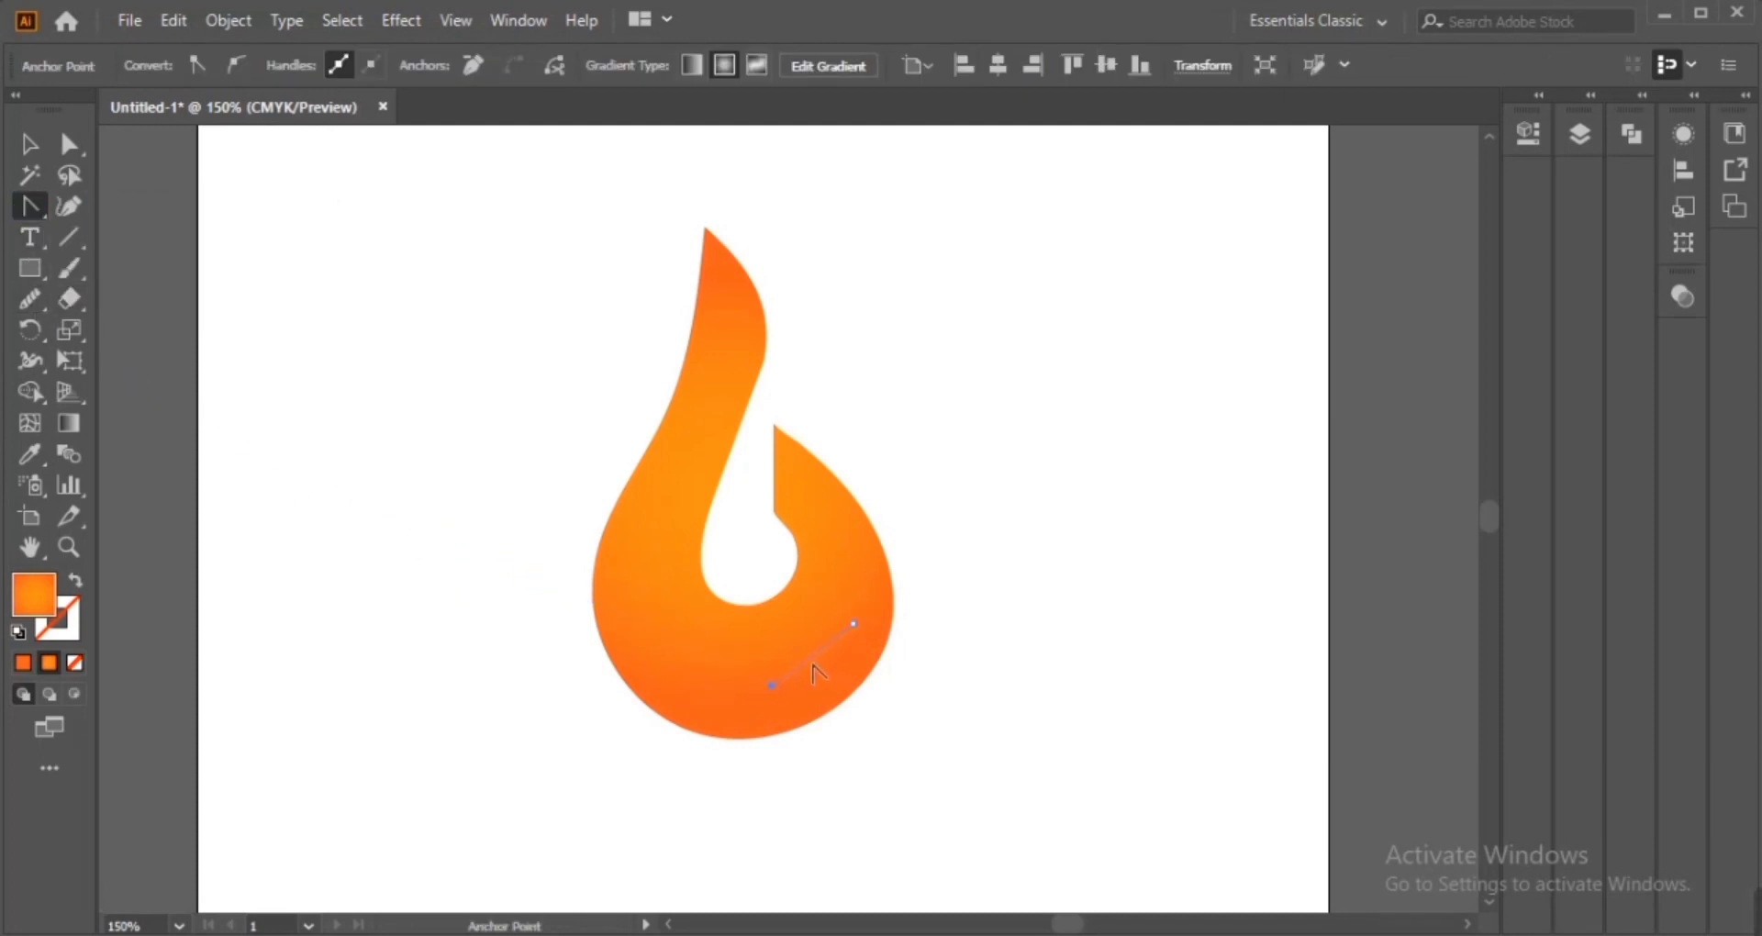
pyautogui.moveTo(819, 663); pyautogui.dragTo(816, 669)
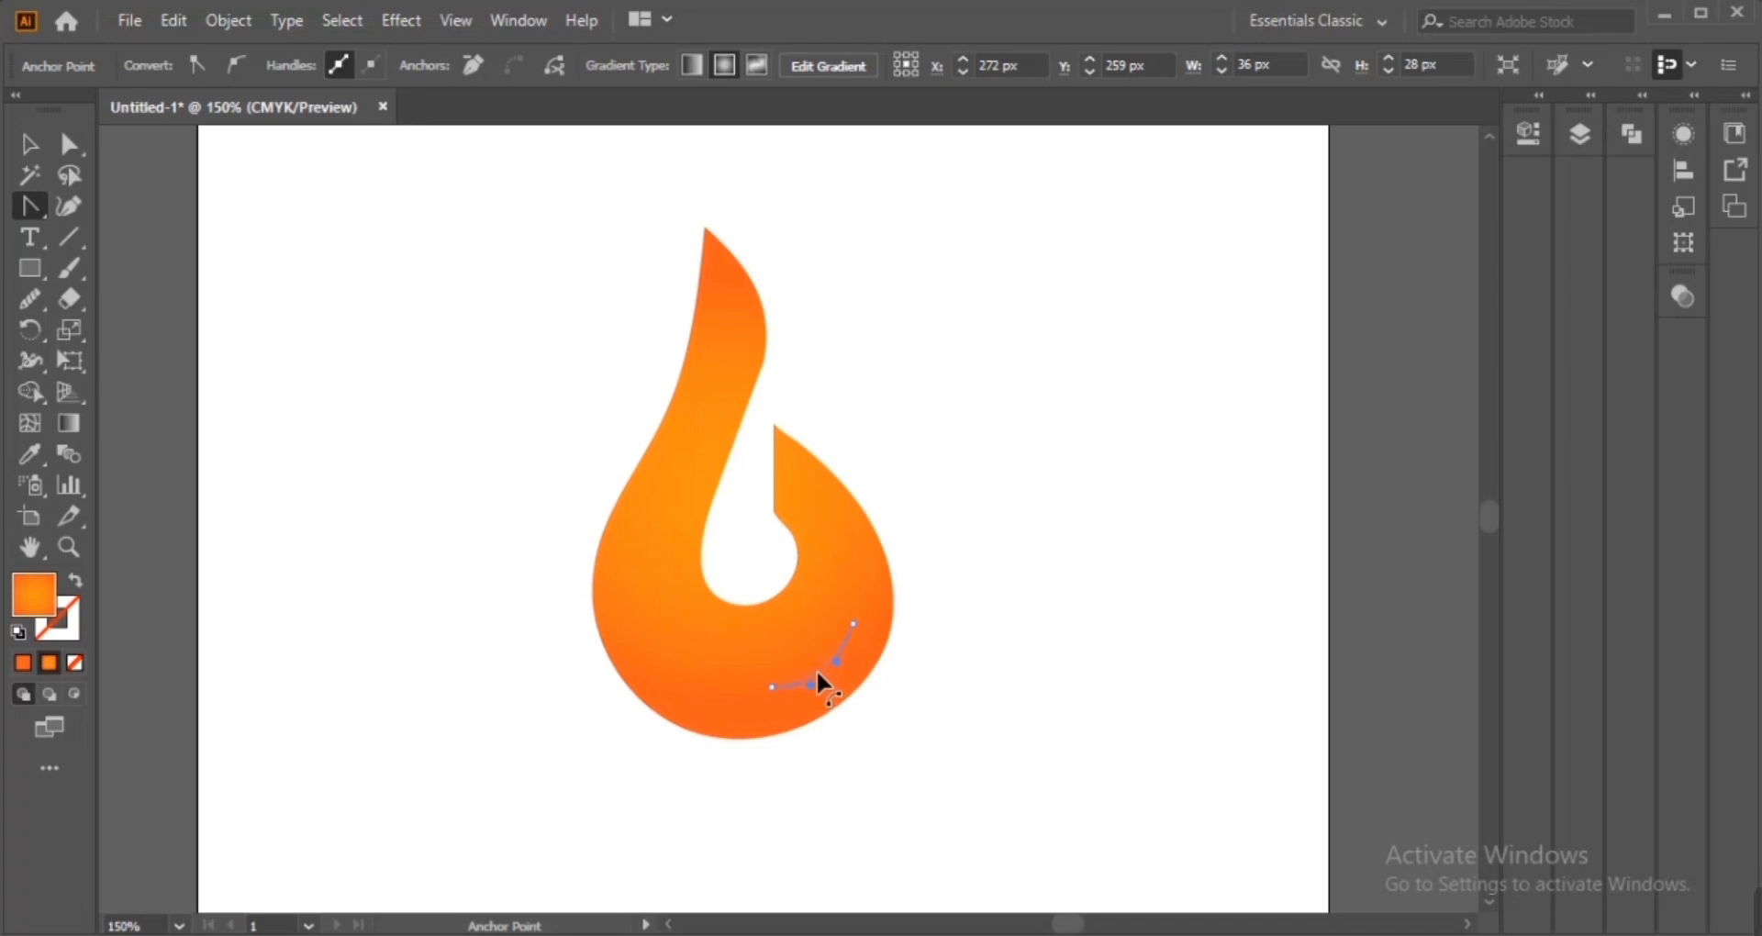
# Give the highlight curve a white stroke and no fill
pyautogui.click(78, 583)
pyautogui.click(29, 144)
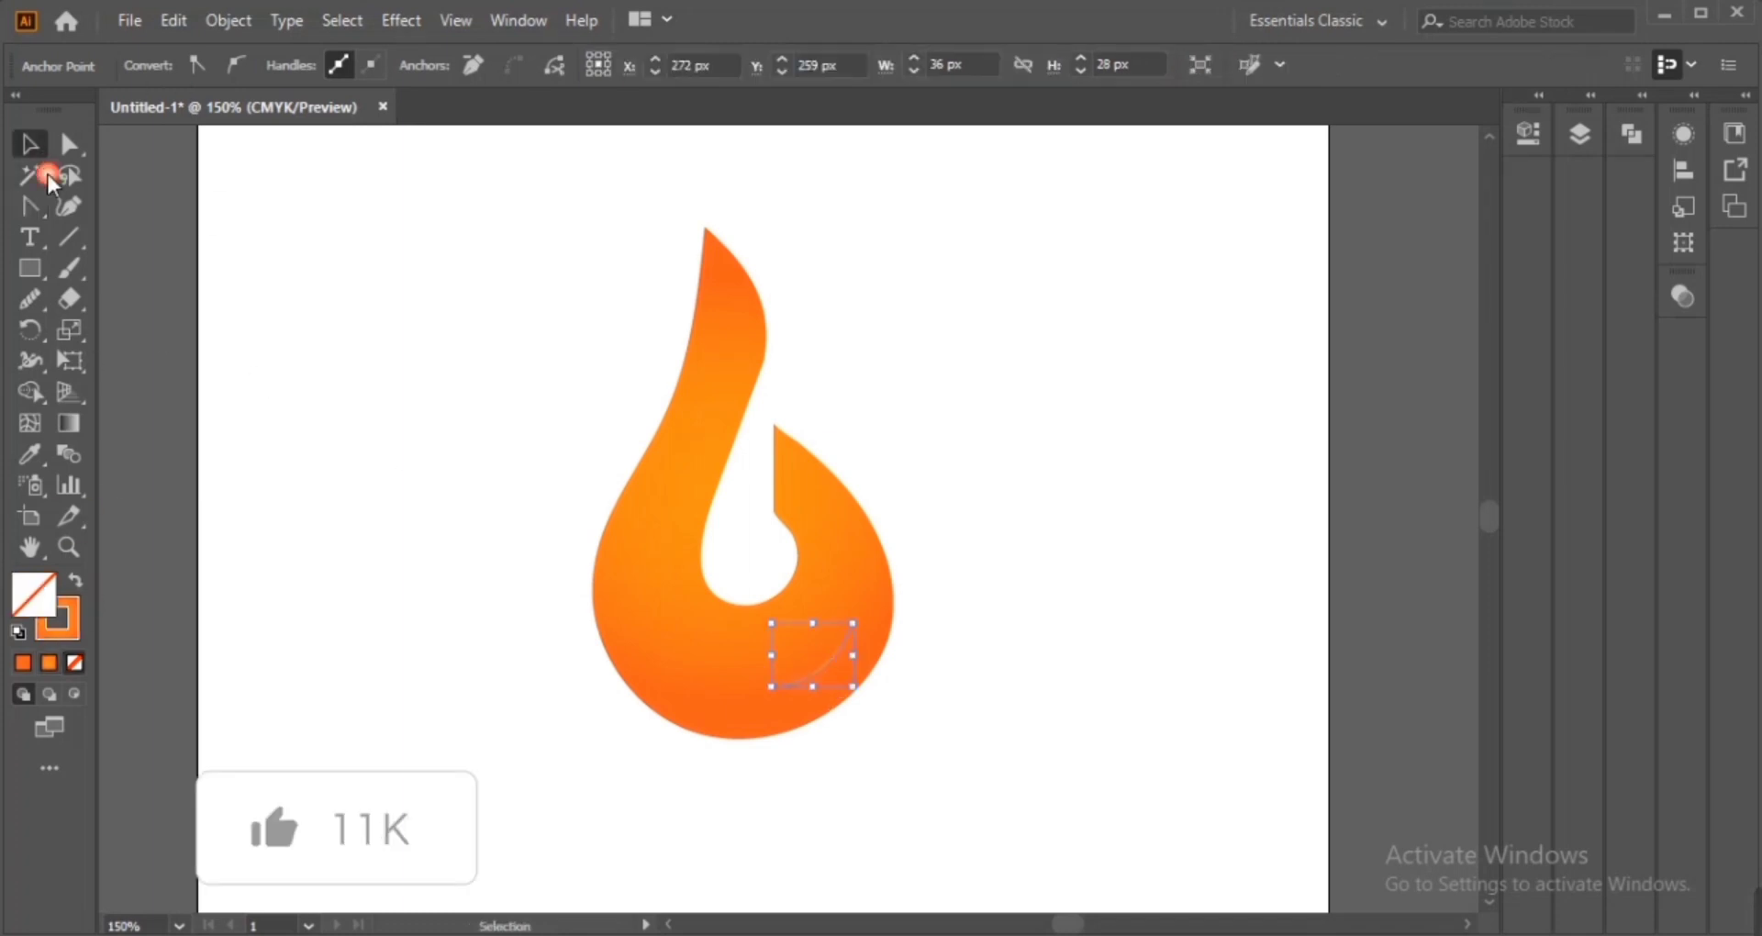
pyautogui.click(824, 664)
pyautogui.click(163, 65)
pyautogui.click(51, 107)
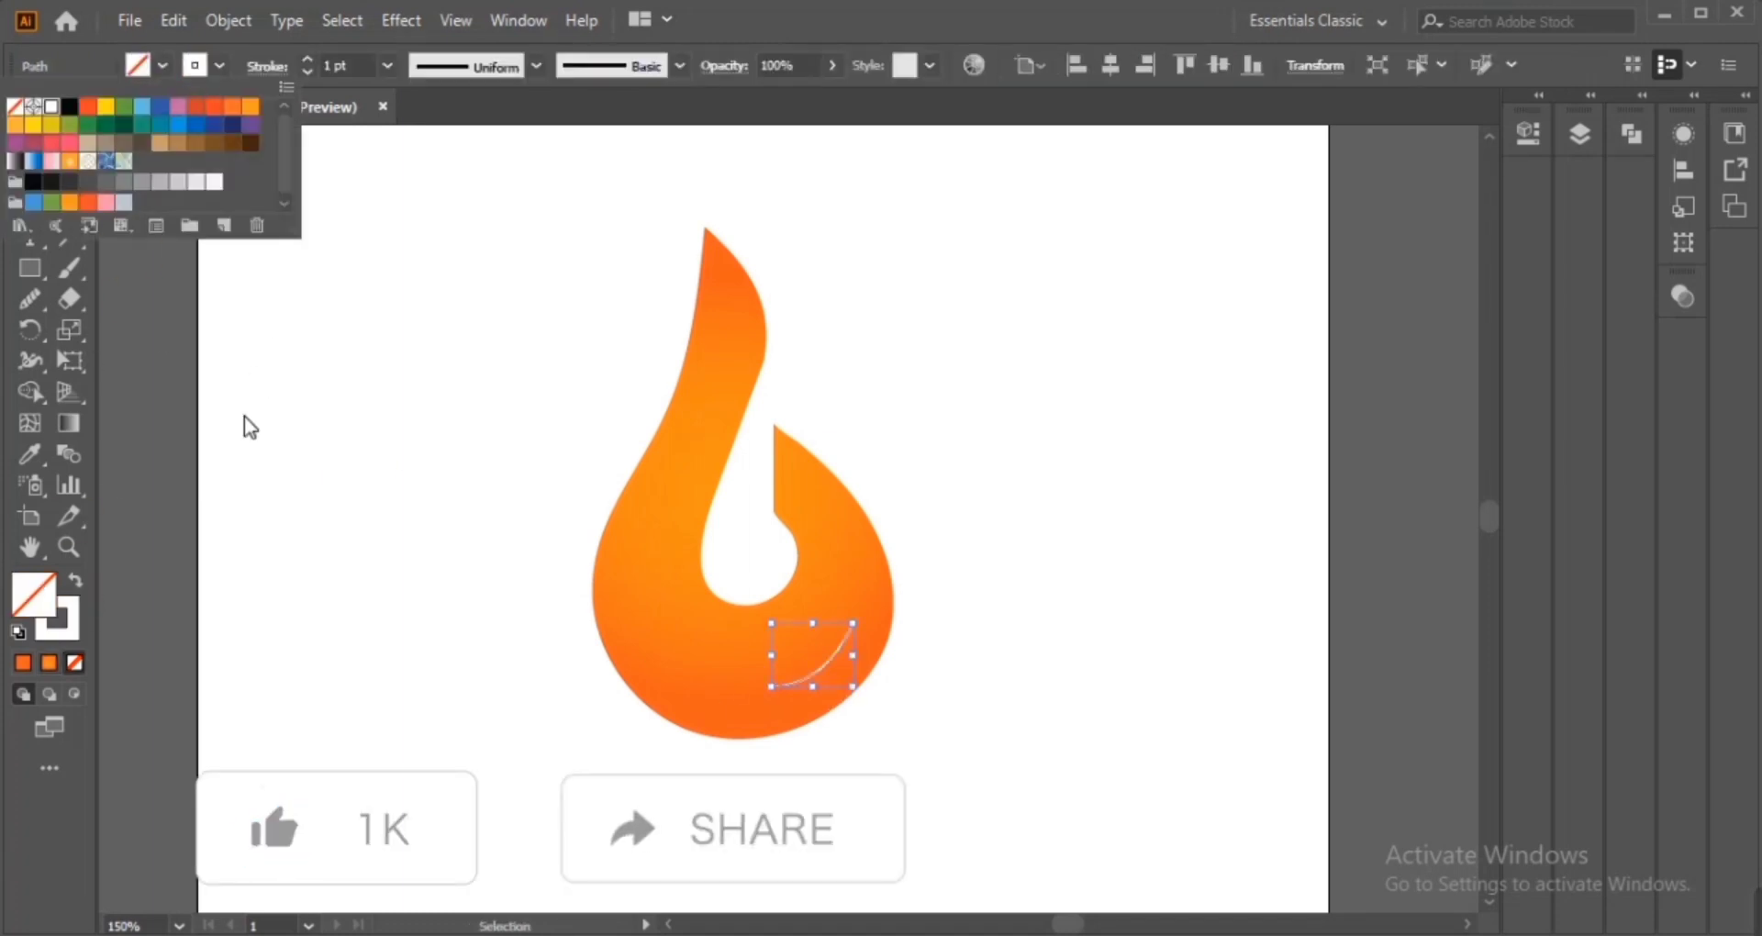
# Apply a Gaussian Blur with a 2.2 pixel radius to the highlight curve
pyautogui.click(401, 20)
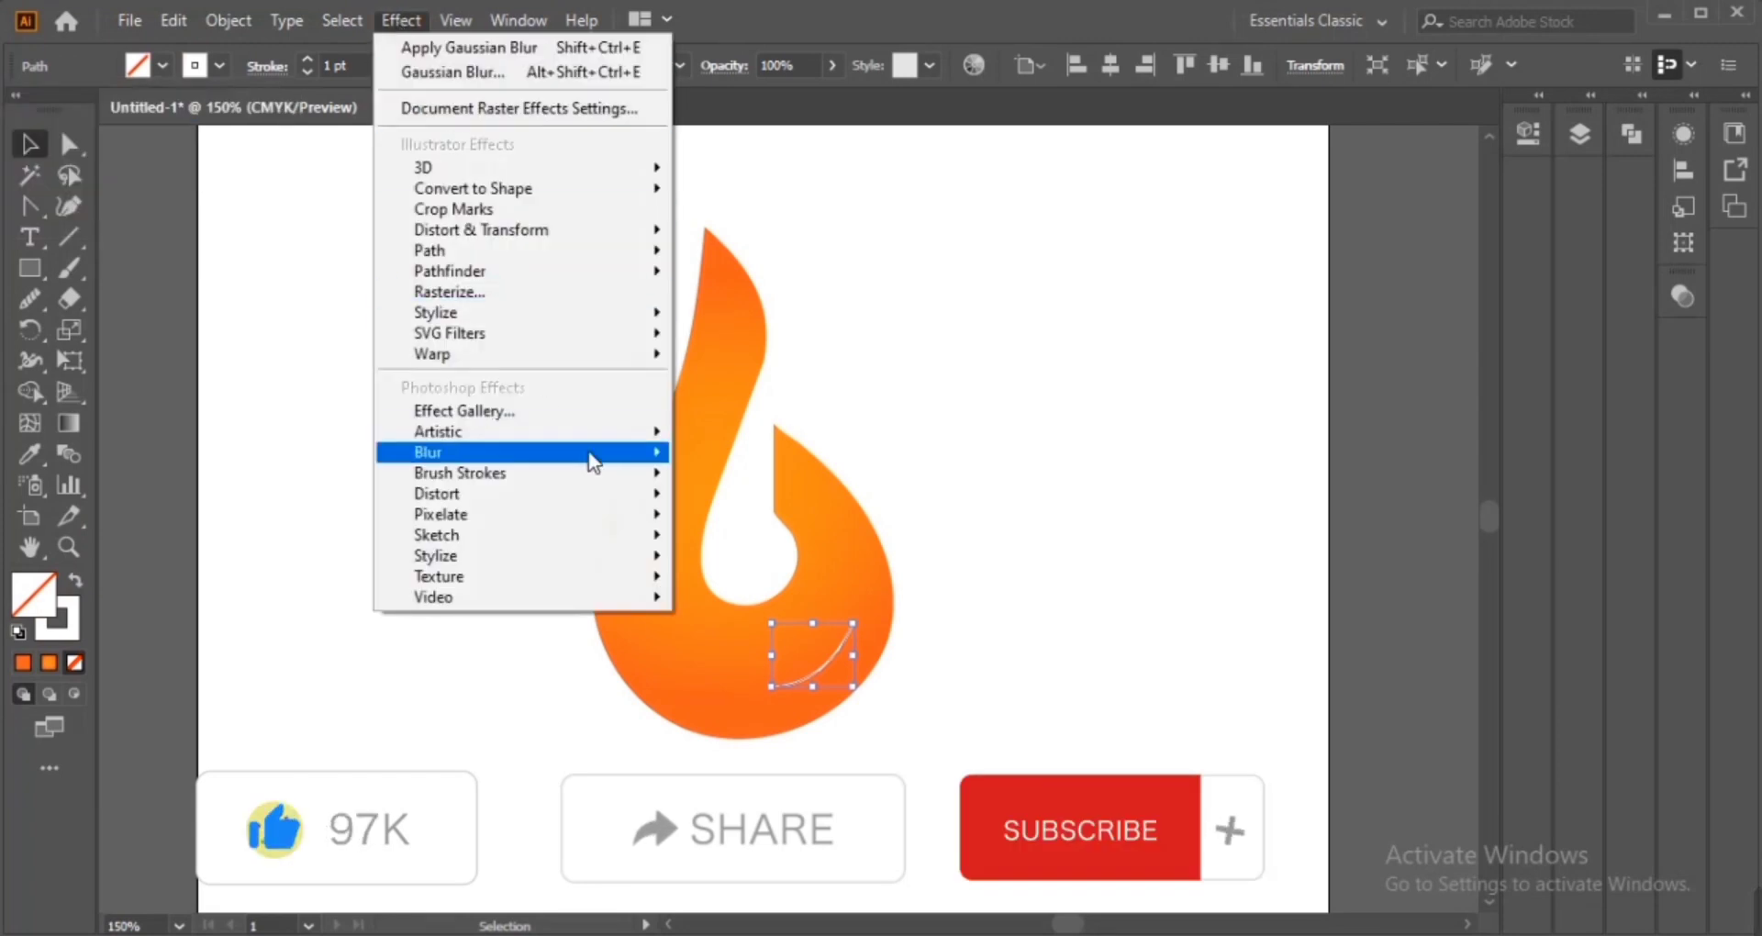
pyautogui.moveTo(590, 453)
pyautogui.click(725, 452)
pyautogui.click(1046, 387)
pyautogui.moveTo(1079, 327); pyautogui.dragTo(1083, 332)
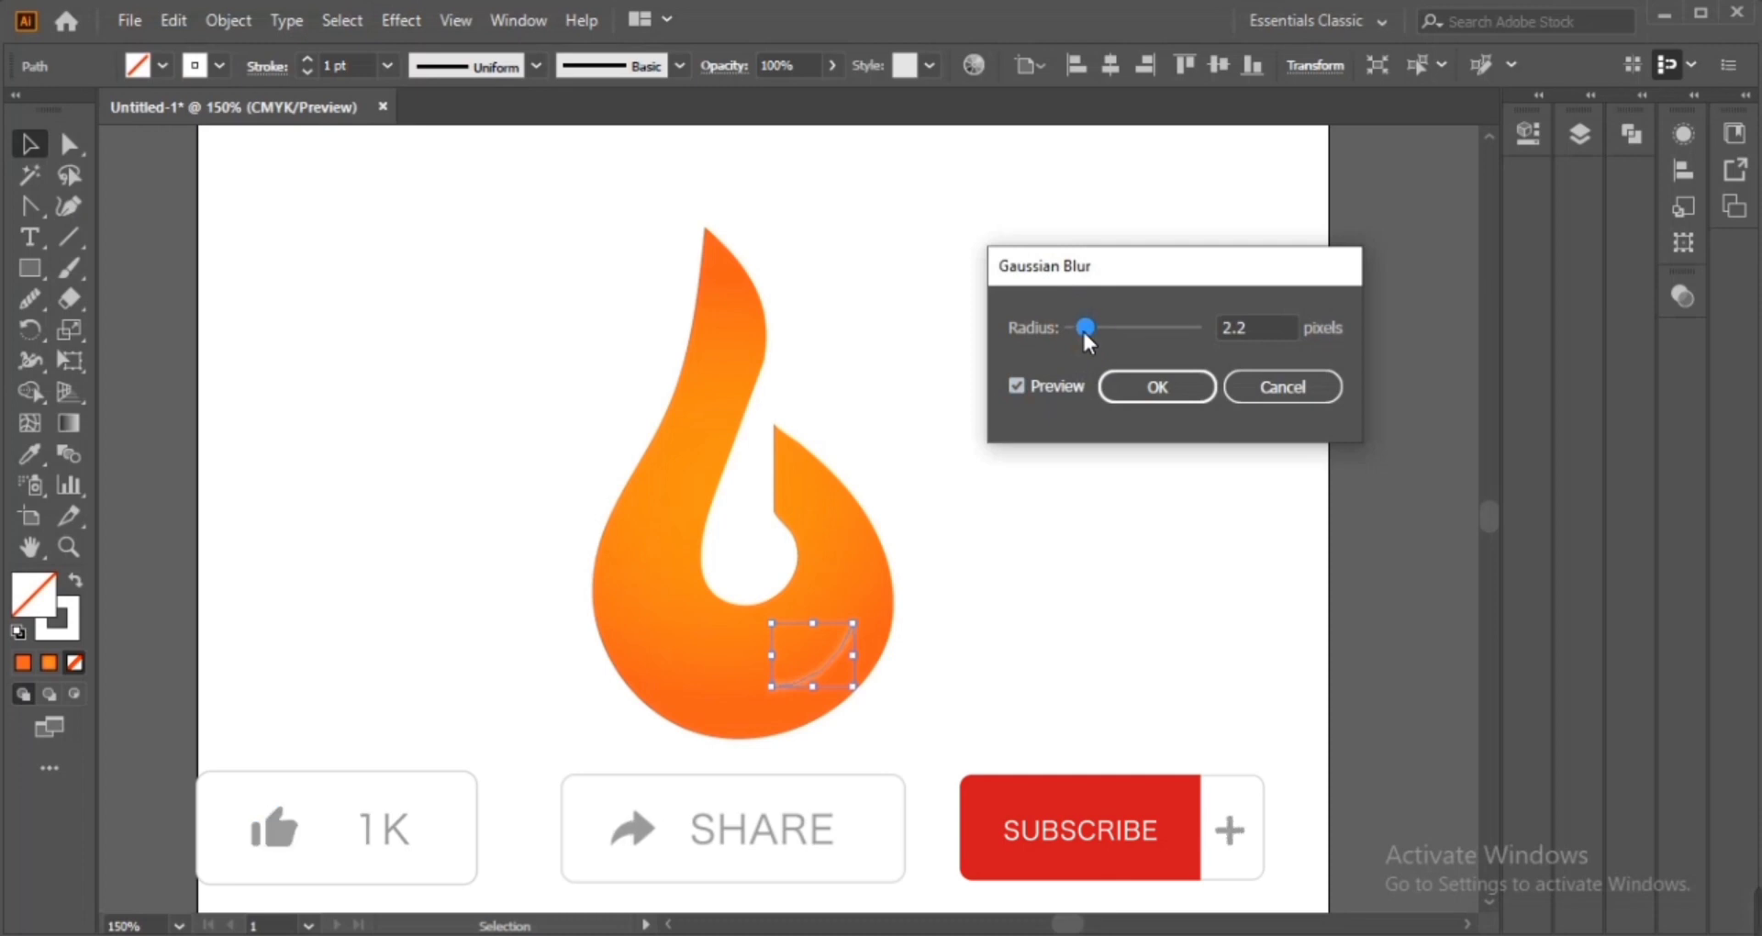
pyautogui.click(1129, 385)
pyautogui.click(1065, 593)
pyautogui.click(831, 661)
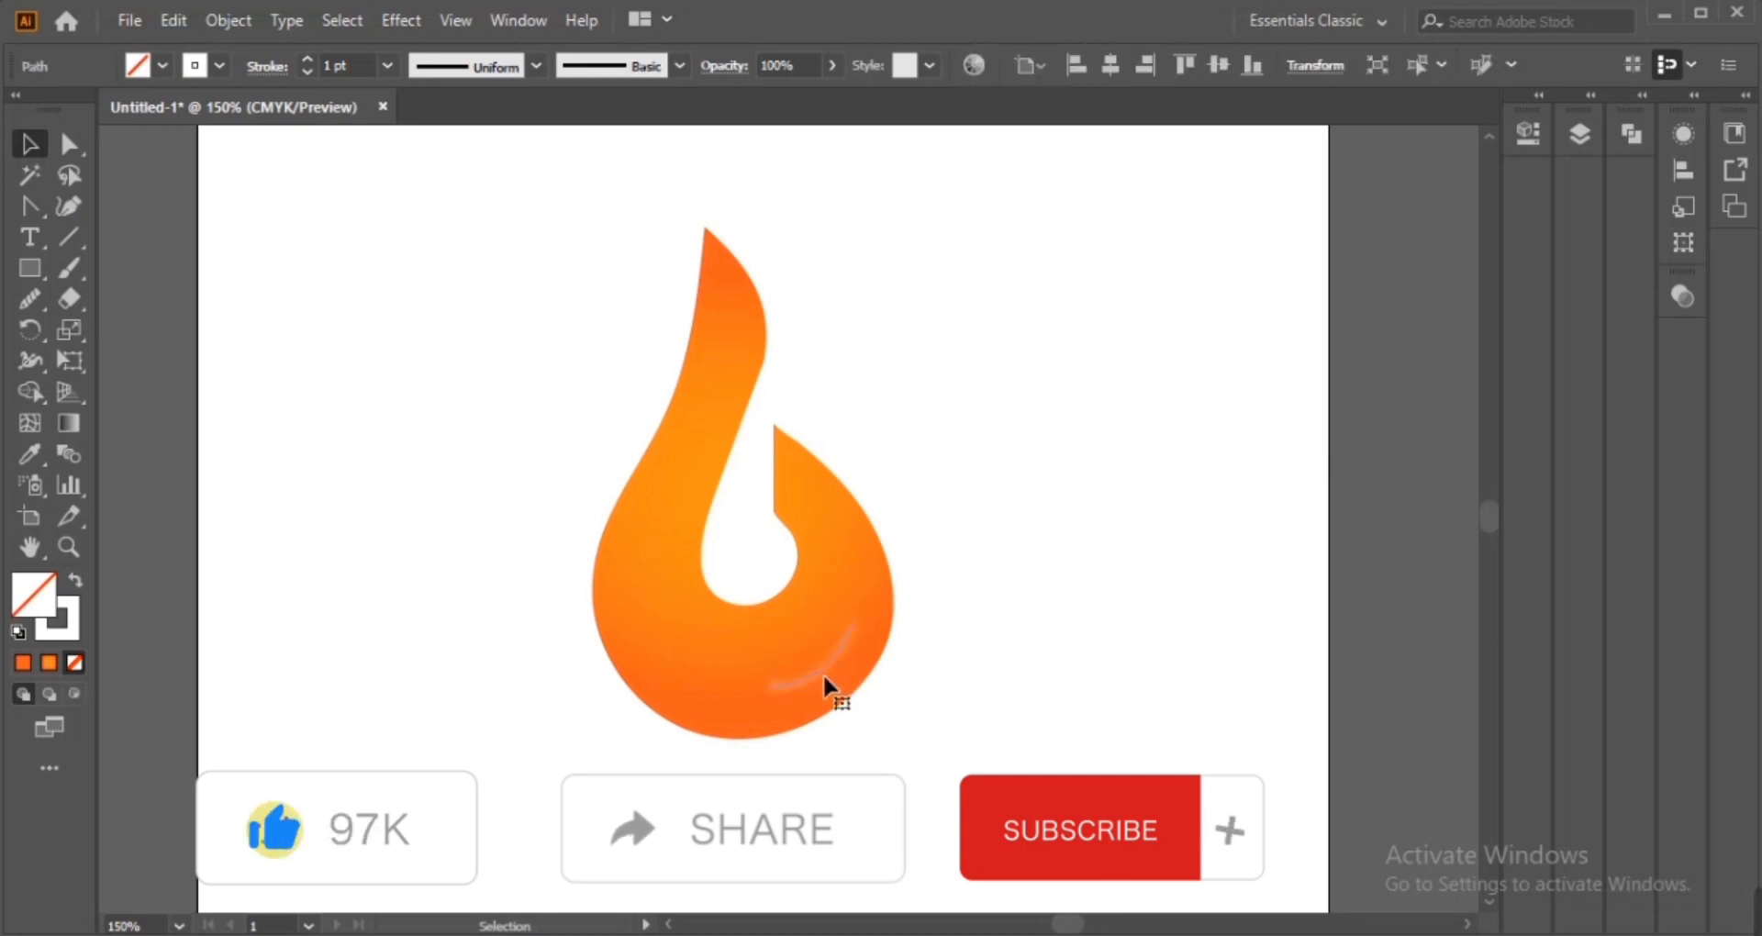
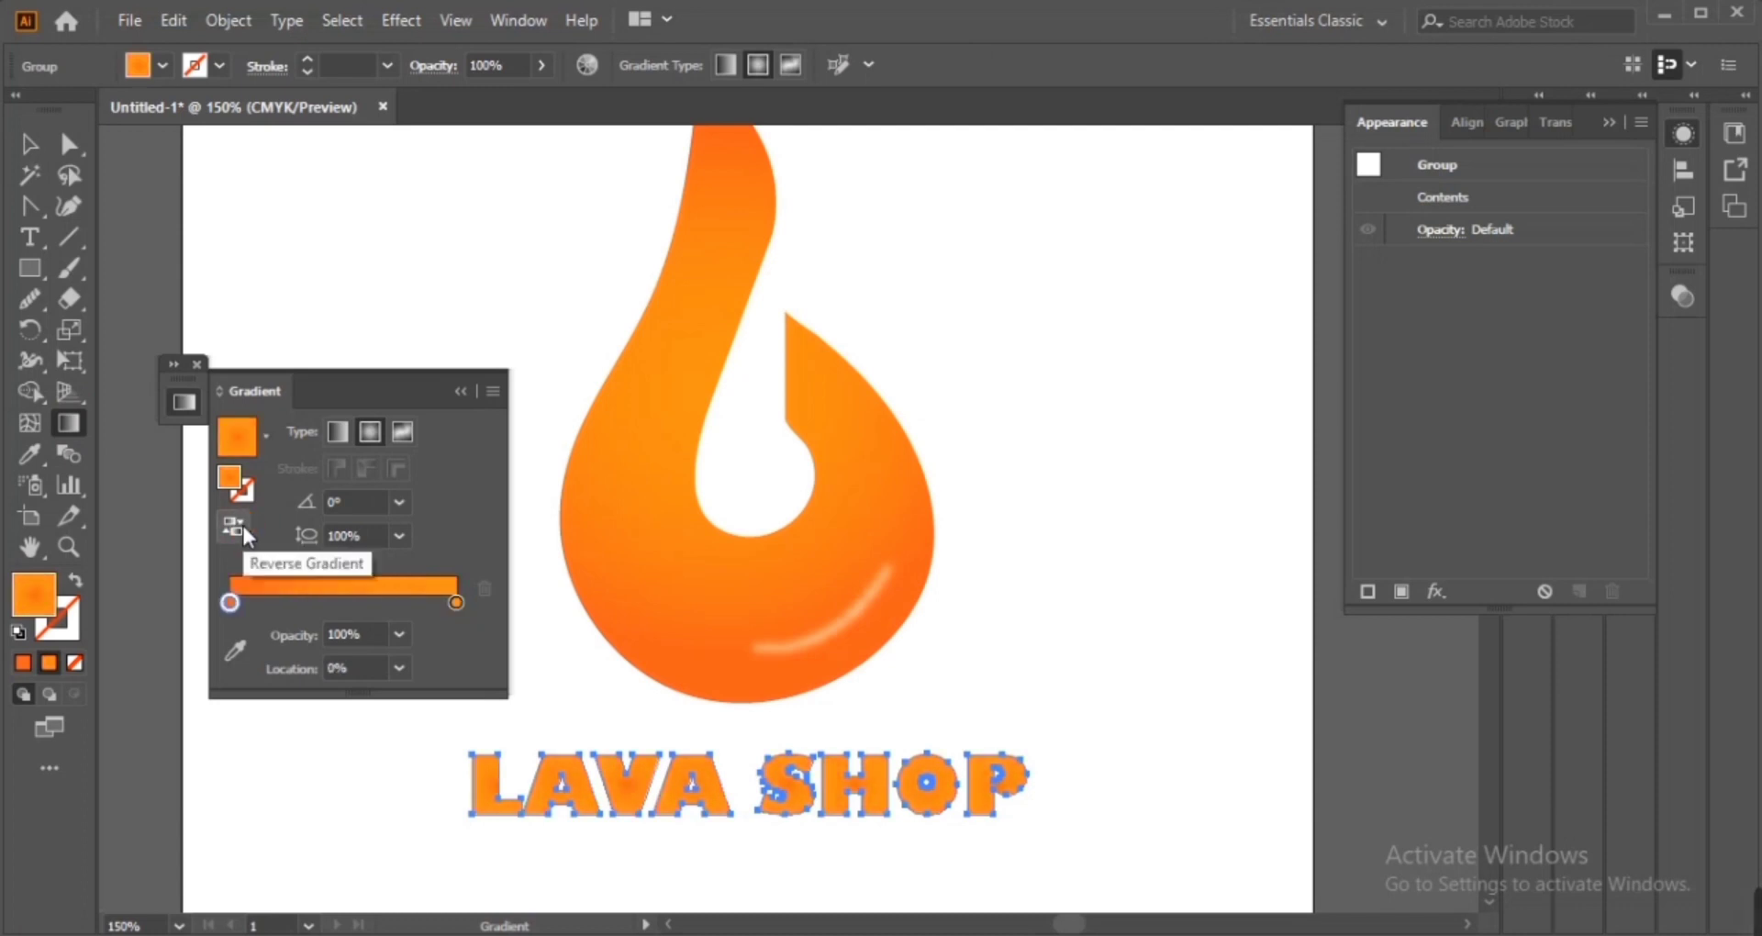
# Switch the lettering's gradient to linear and drag it across the LAVA SHOP text at about -19°
pyautogui.click(337, 433)
pyautogui.moveTo(298, 397); pyautogui.dragTo(356, 258)
pyautogui.moveTo(471, 700); pyautogui.dragTo(1034, 896)
pyautogui.press('v')
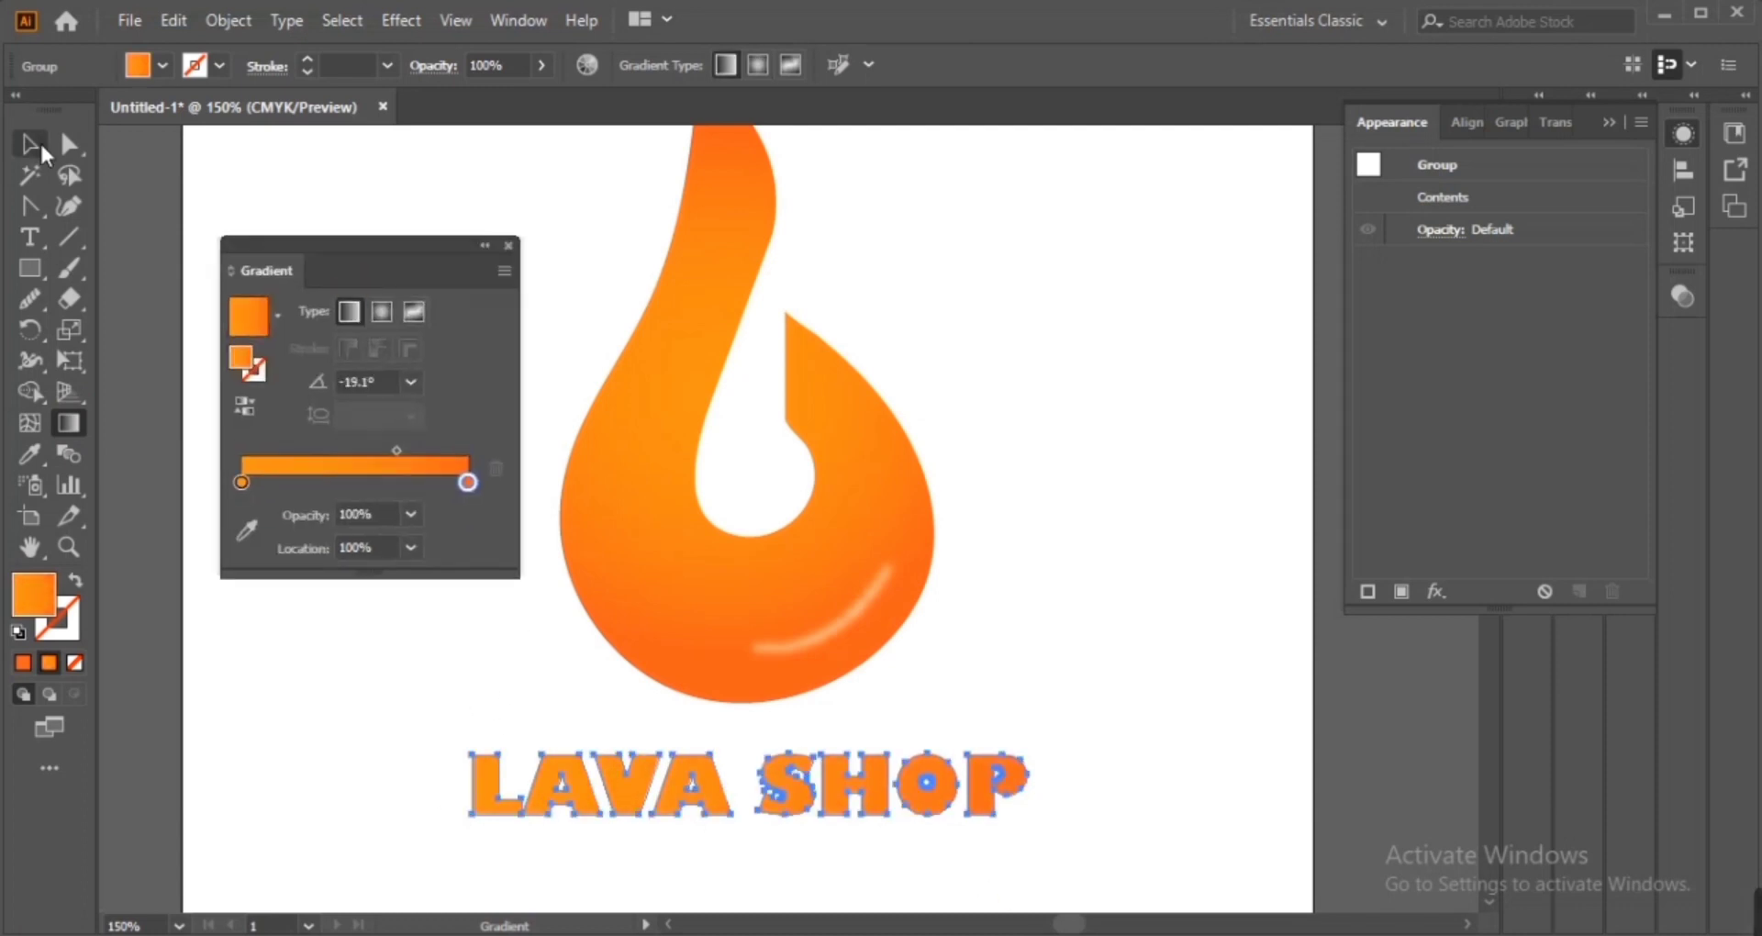
pyautogui.click(349, 160)
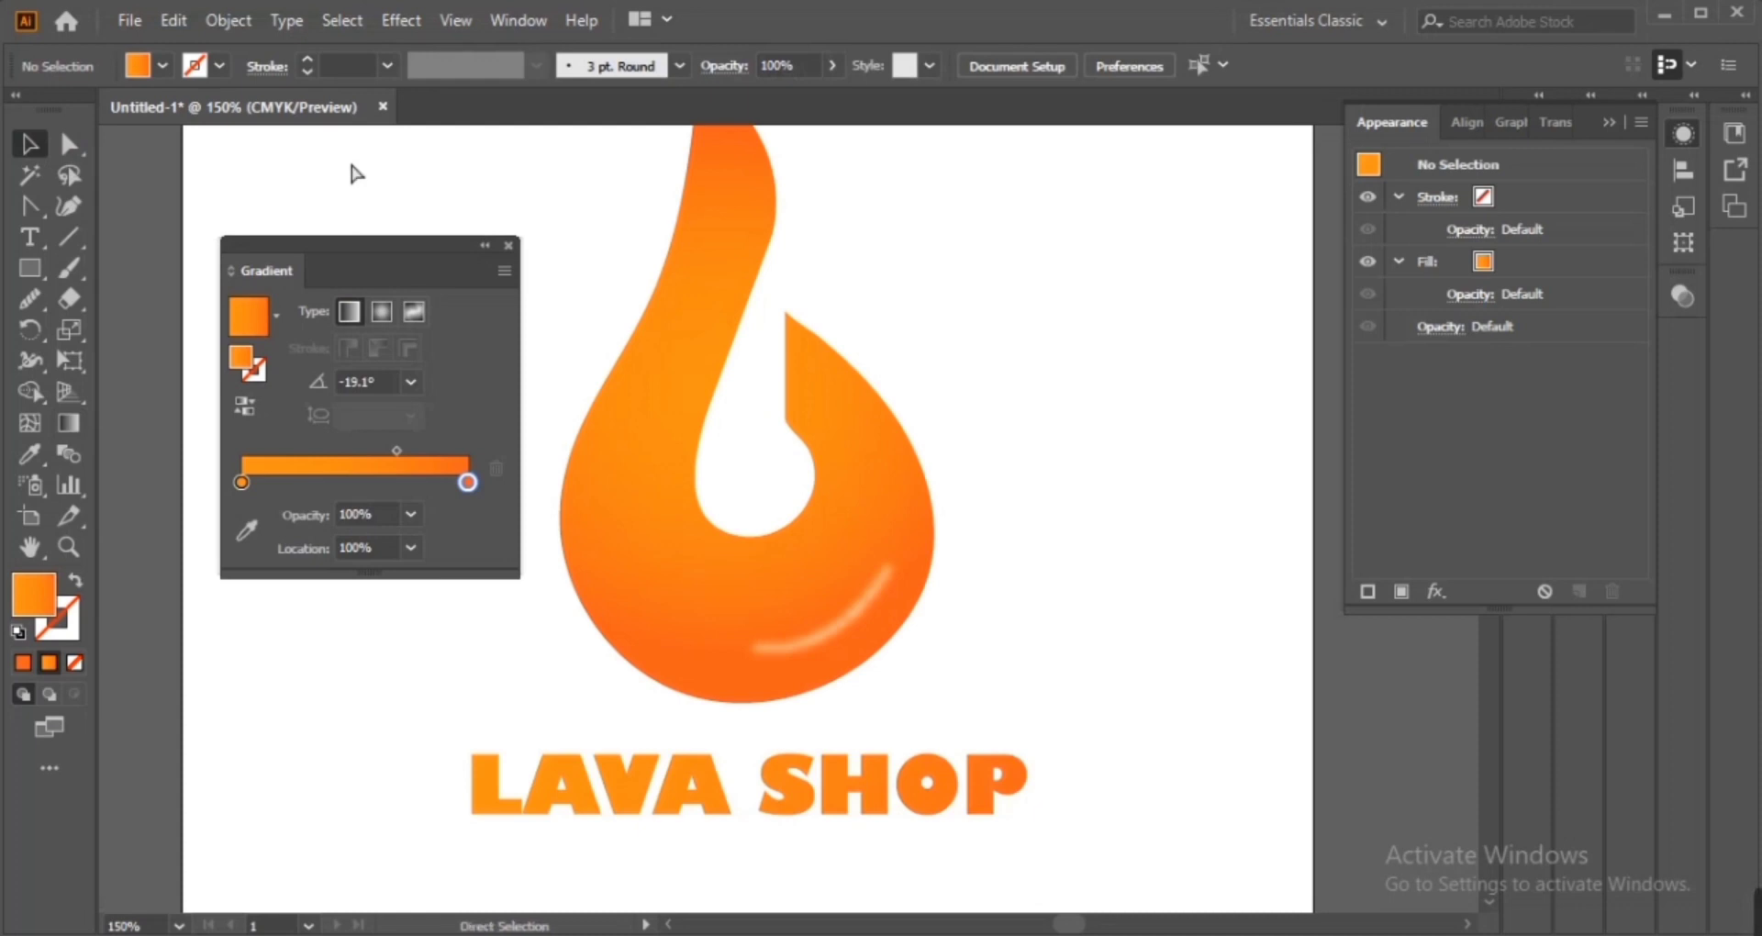
# Duplicate the whole logo group and place the copy beside the original
pyautogui.moveTo(410, 253); pyautogui.dragTo(295, 254)
pyautogui.click(828, 580)
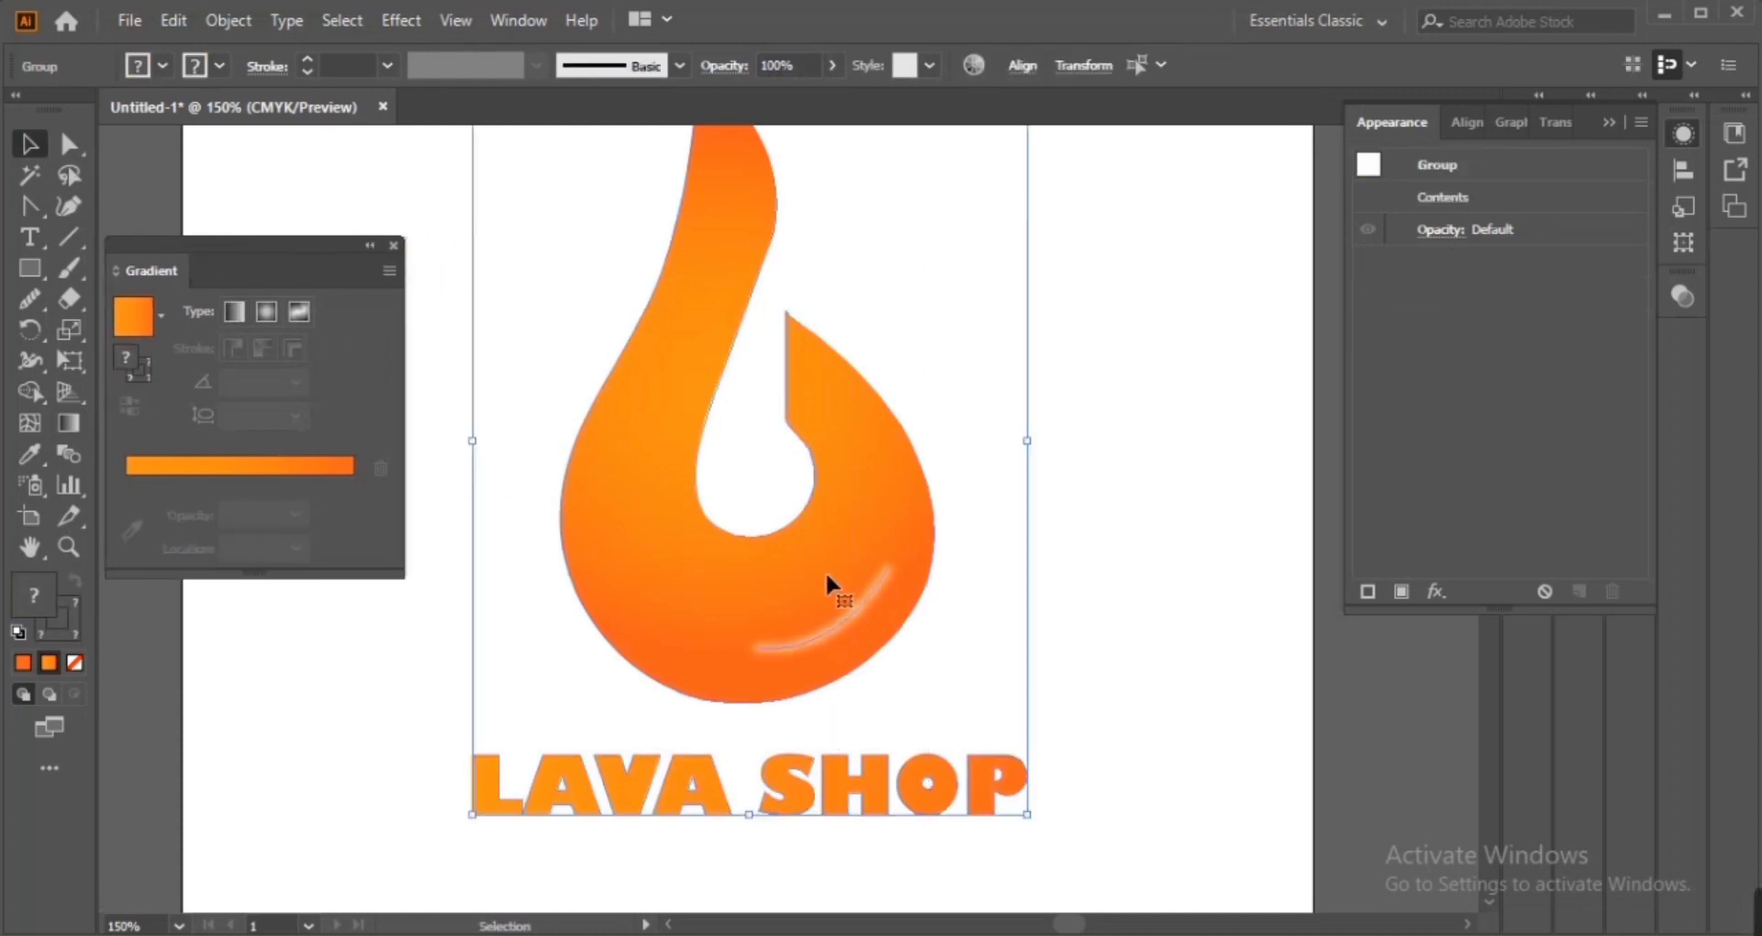
pyautogui.moveTo(1026, 442); pyautogui.dragTo(839, 451)
pyautogui.moveTo(694, 548); pyautogui.dragTo(589, 546)
pyautogui.moveTo(590, 546); pyautogui.dragTo(1010, 546)
# Ungroup the copied logo and switch its lettering to a radial gradient
pyautogui.hotkey('ctrl', 'shift', 'g')
pyautogui.click(923, 727)
pyautogui.click(917, 663)
pyautogui.click(264, 313)
pyautogui.click(938, 784)
pyautogui.click(869, 670)
pyautogui.moveTo(712, 350); pyautogui.dragTo(617, 386)
pyautogui.click(132, 530)
pyautogui.click(847, 179)
pyautogui.moveTo(953, 674); pyautogui.dragTo(1089, 676)
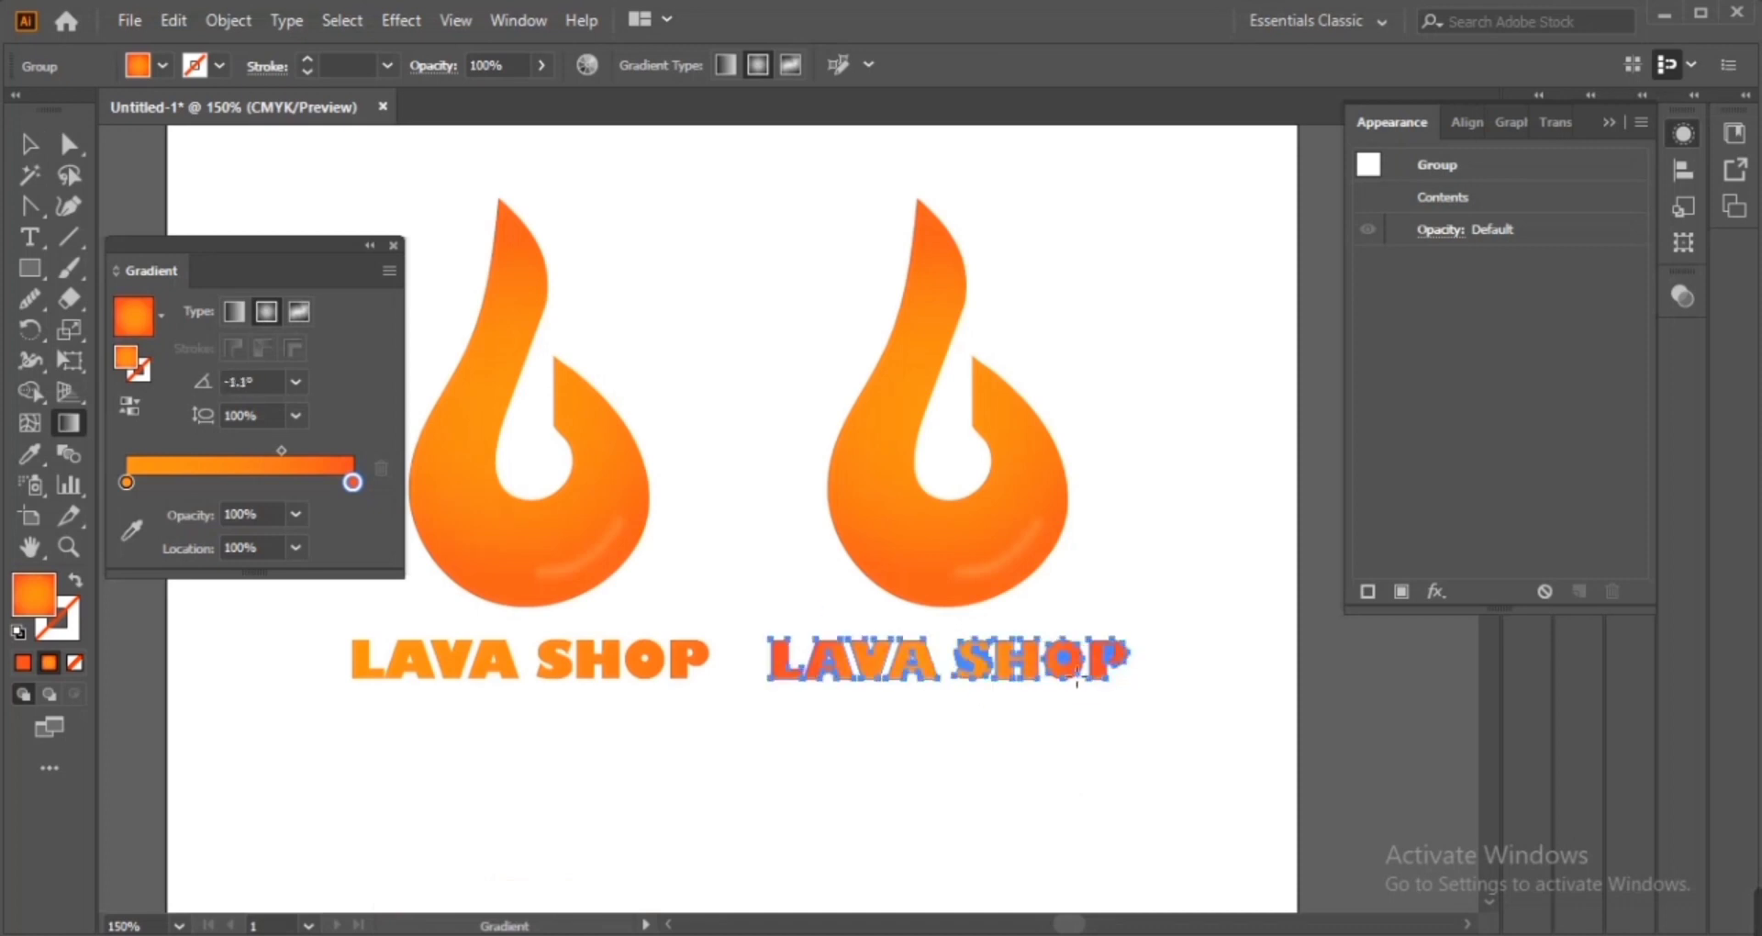
# Drag the radial gradient across the copied lettering at about -17°
pyautogui.click(31, 146)
pyautogui.click(69, 423)
pyautogui.moveTo(780, 625); pyautogui.dragTo(1083, 718)
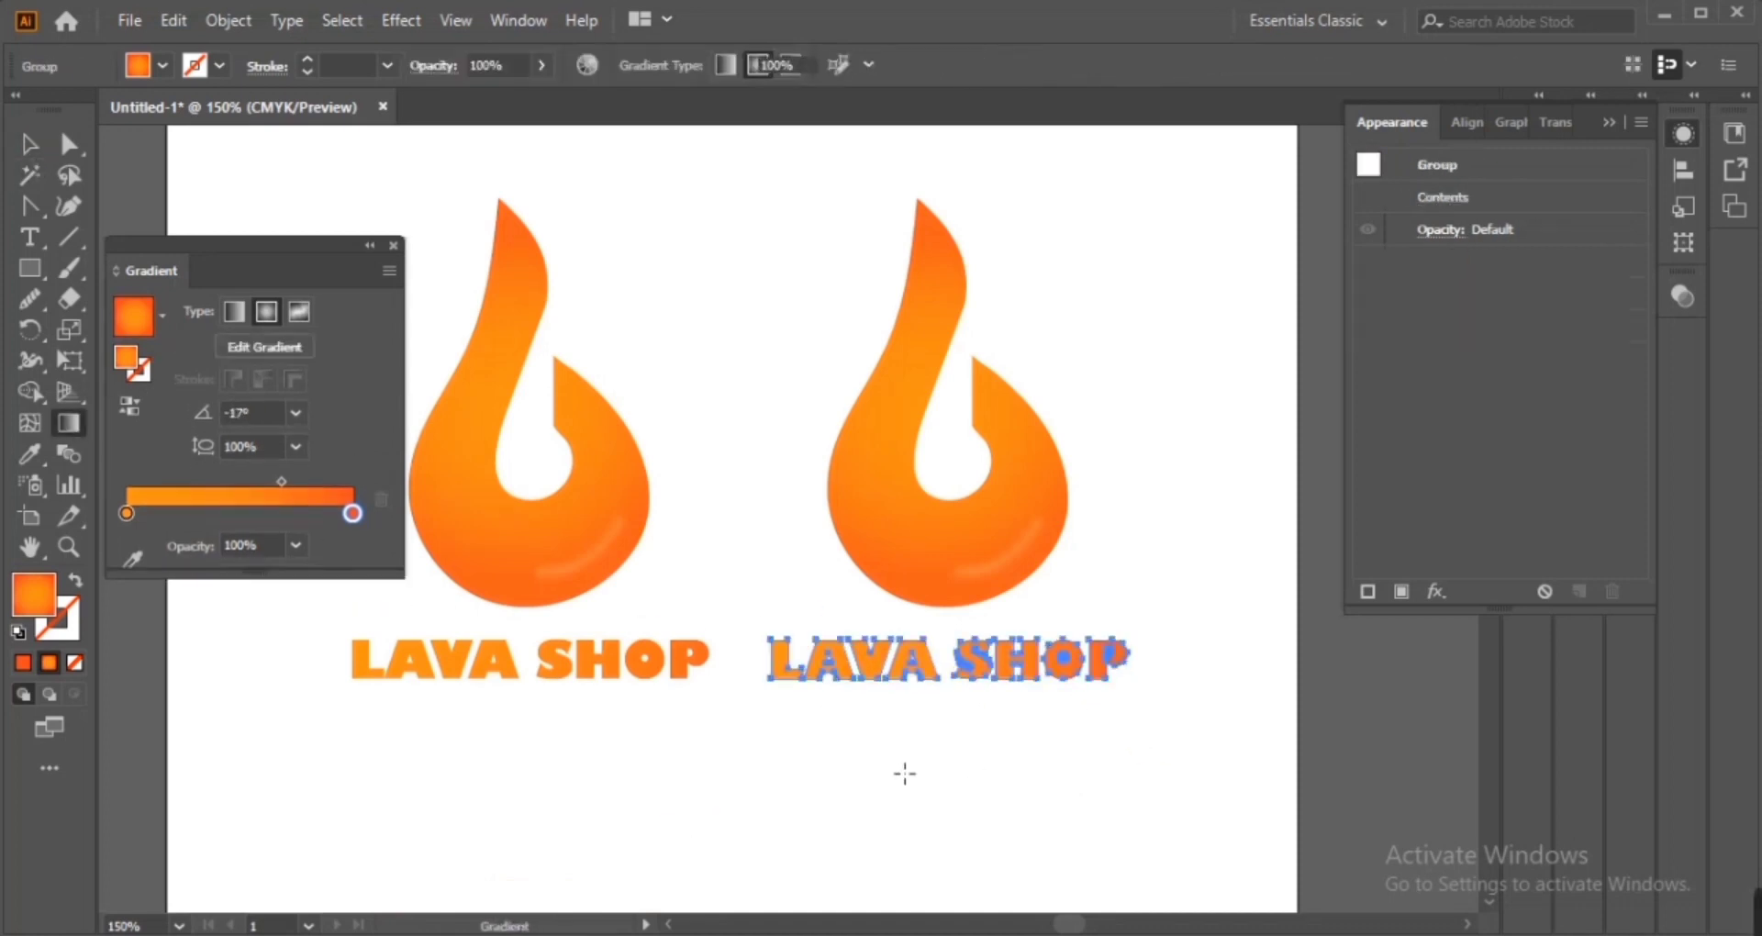
# Select and delete the copied logo's LAVA SHOP lettering
pyautogui.press('v')
pyautogui.click(891, 758)
pyautogui.moveTo(669, 767); pyautogui.dragTo(534, 457)
pyautogui.press('Delete')
# Reposition the artwork and place a new placeholder text object beneath the copied flame
pyautogui.hotkey('ctrl', 'a')
pyautogui.moveTo(878, 502); pyautogui.dragTo(1031, 507)
pyautogui.click(807, 500)
pyautogui.click(966, 674)
pyautogui.press('t')
pyautogui.click(945, 657)
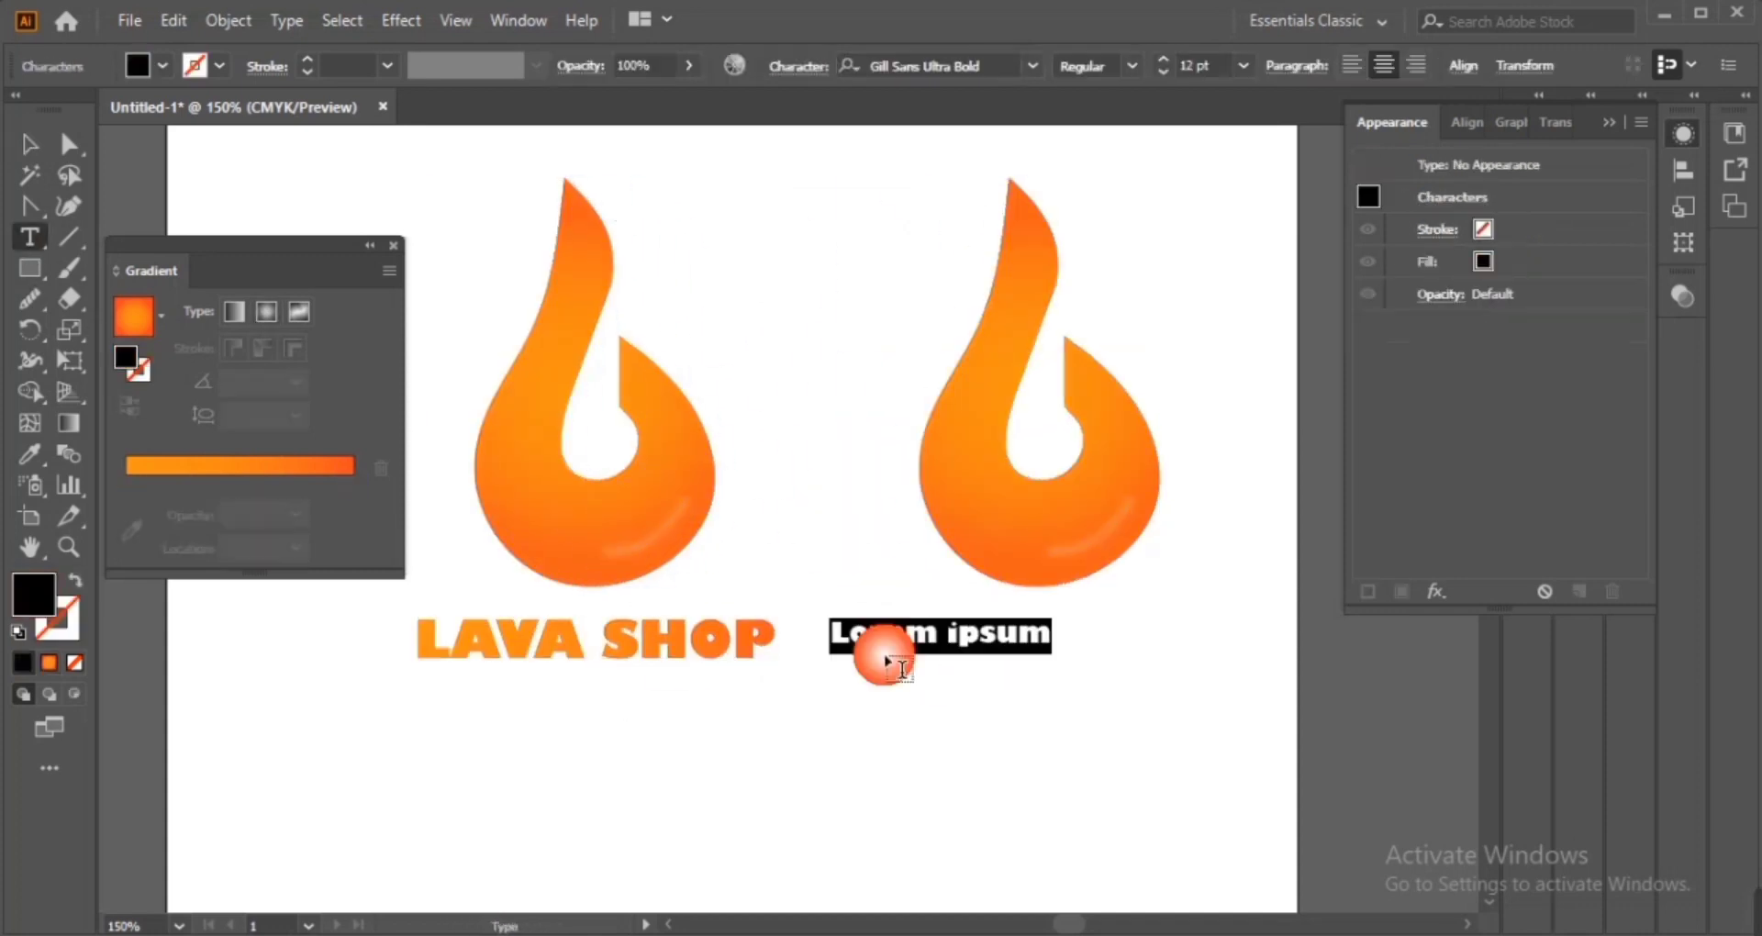
# Search the fonts for bold sans and apply Berlin Sans FB to the new text
pyautogui.click(1034, 65)
pyautogui.write('b')
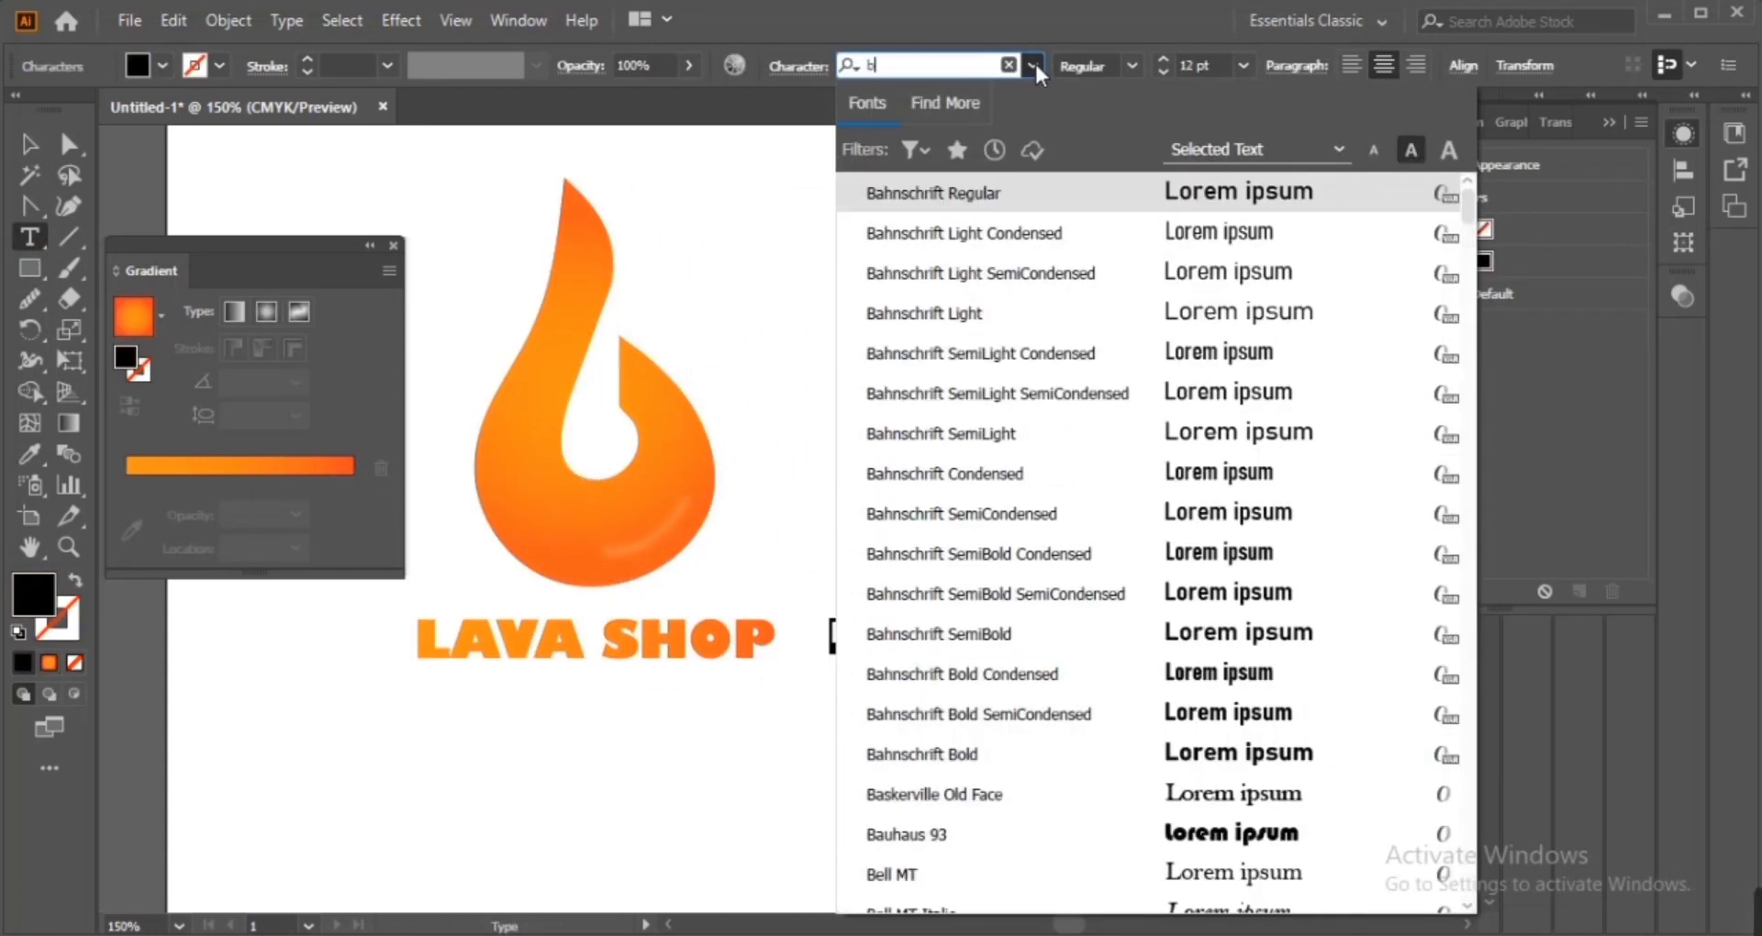
pyautogui.write('rush')
pyautogui.press('BackSpace')
pyautogui.press('BackSpace')
pyautogui.press('BackSpace')
pyautogui.press('BackSpace')
pyautogui.write('old ')
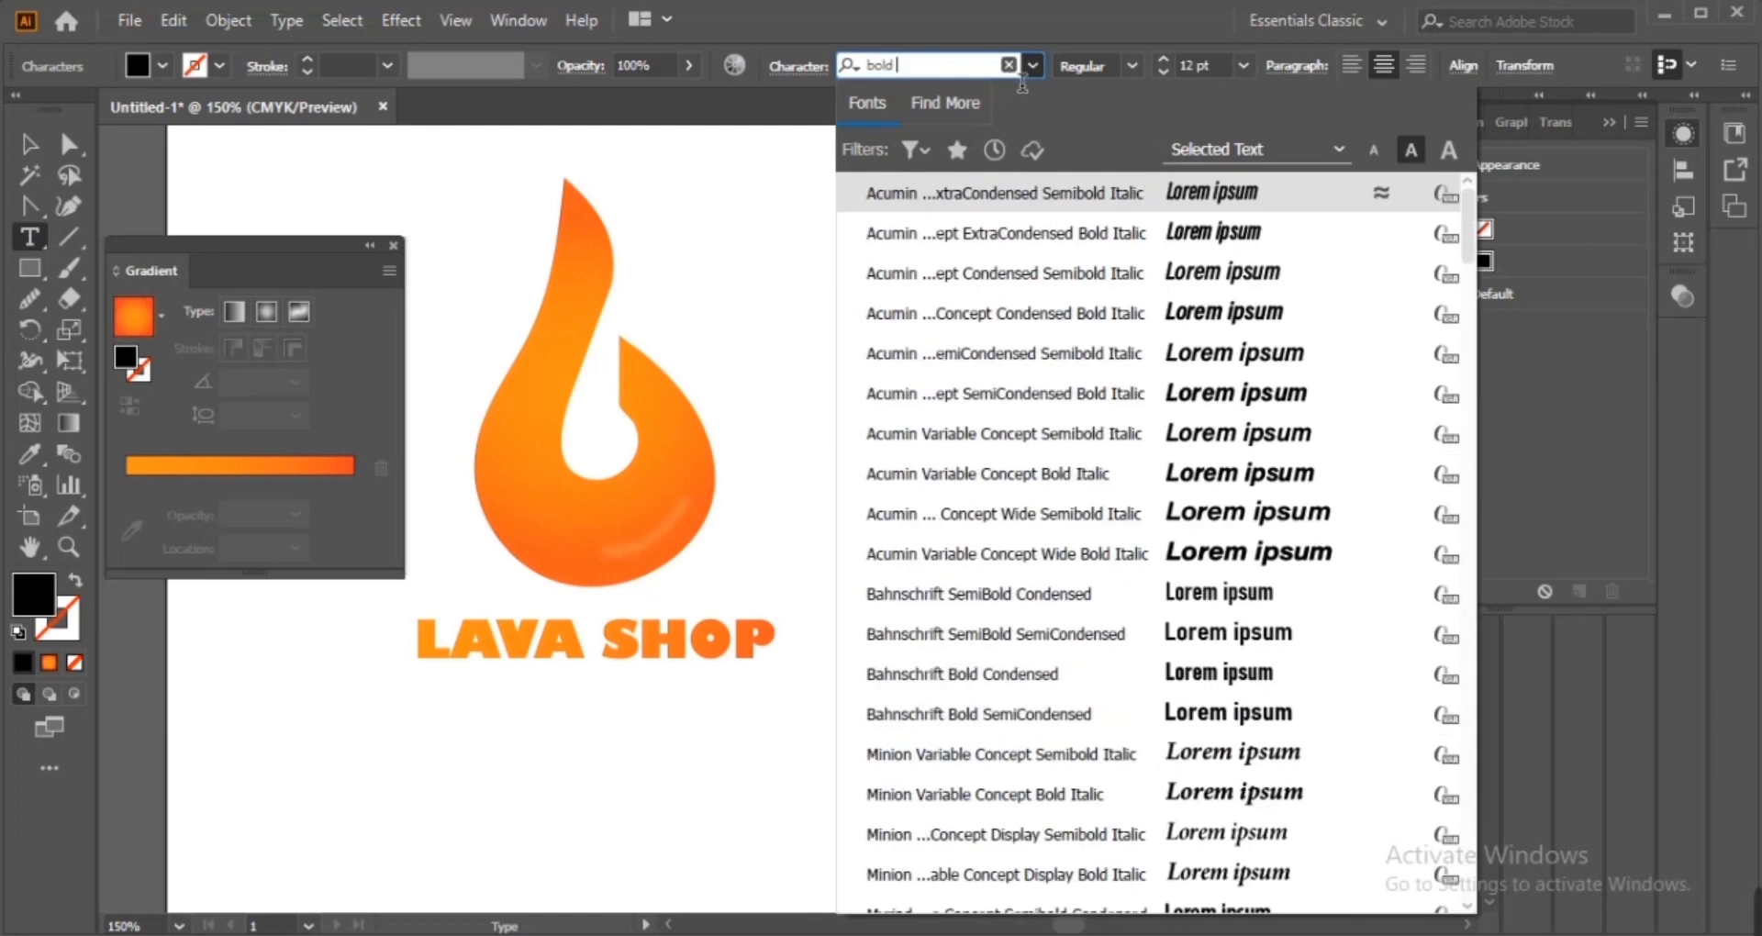
pyautogui.write('sans')
pyautogui.click(1267, 352)
# Enlarge the new text object and set its font style to Bold
pyautogui.click(30, 144)
pyautogui.moveTo(1022, 652); pyautogui.dragTo(1156, 720)
pyautogui.keyDown('shift'); pyautogui.click(1115, 532); pyautogui.keyUp('shift')
pyautogui.click(1114, 532)
pyautogui.click(874, 65)
pyautogui.click(1220, 413)
# Replace the placeholder words with LAVA SHOP
pyautogui.doubleClick(1007, 656)
pyautogui.hotkey('ctrl', 'a')
pyautogui.write('LAVA SHOP')
# Convert the new LAVA SHOP text to outlines
pyautogui.click(31, 144)
pyautogui.rightClick(992, 665)
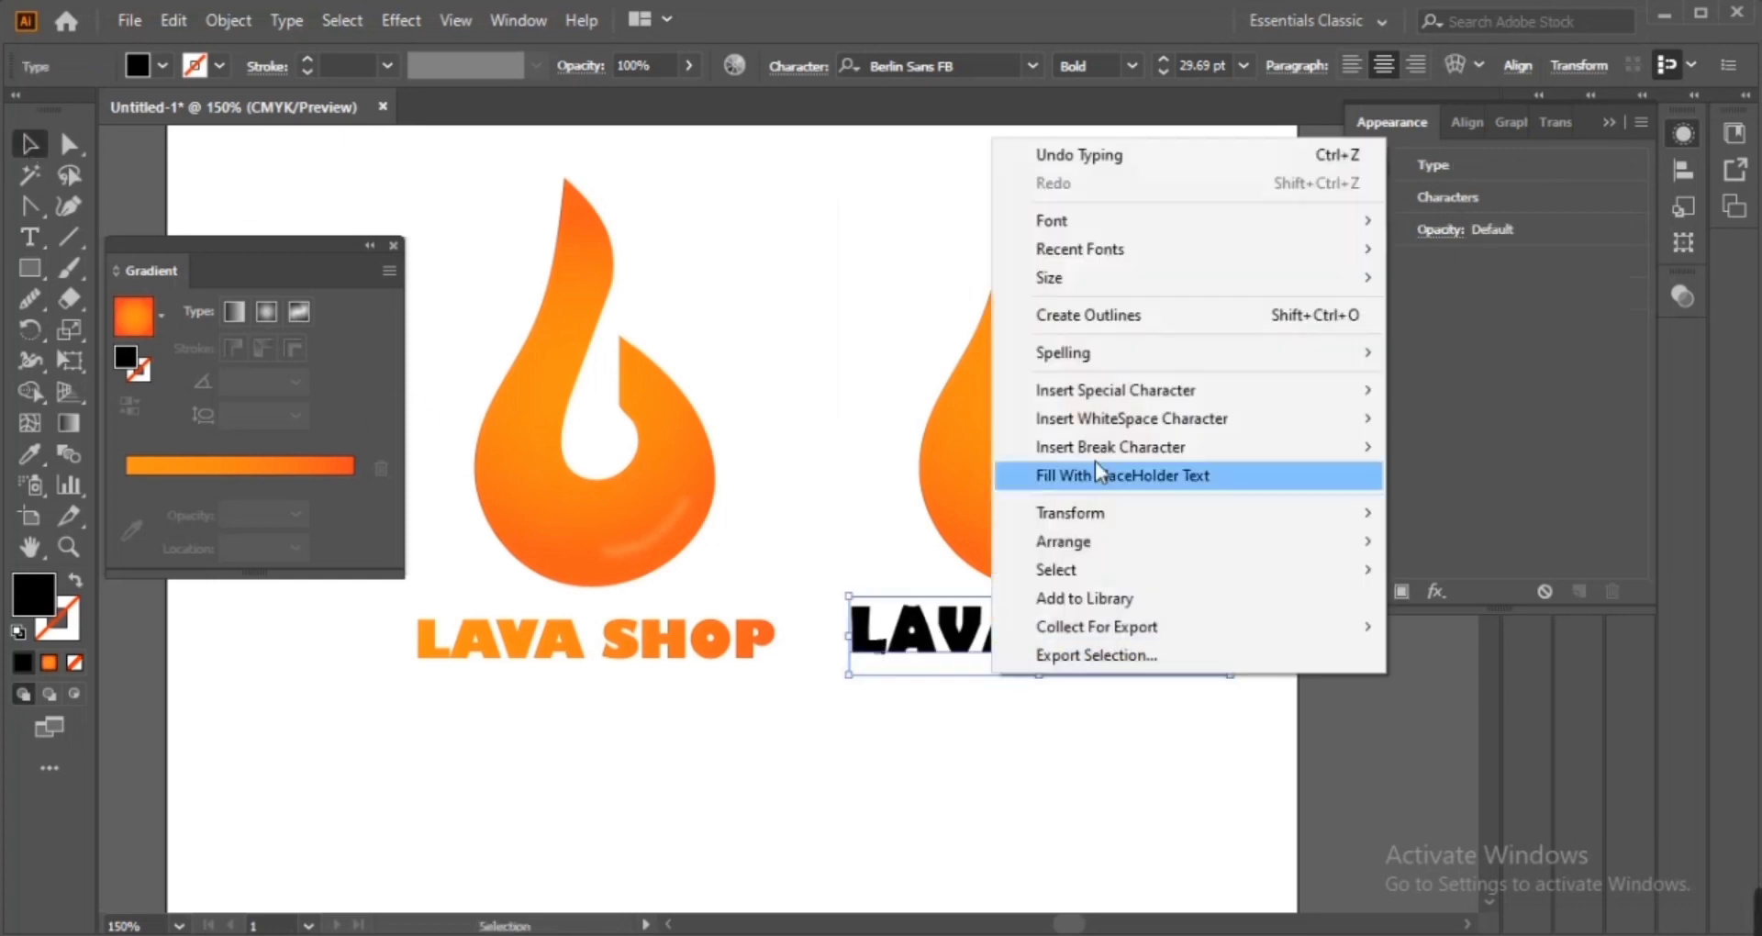
pyautogui.click(1085, 314)
# Copy the flame's gradient fill onto the new lettering with the Eyedropper
pyautogui.click(30, 454)
pyautogui.click(991, 466)
pyautogui.click(30, 144)
pyautogui.click(735, 758)
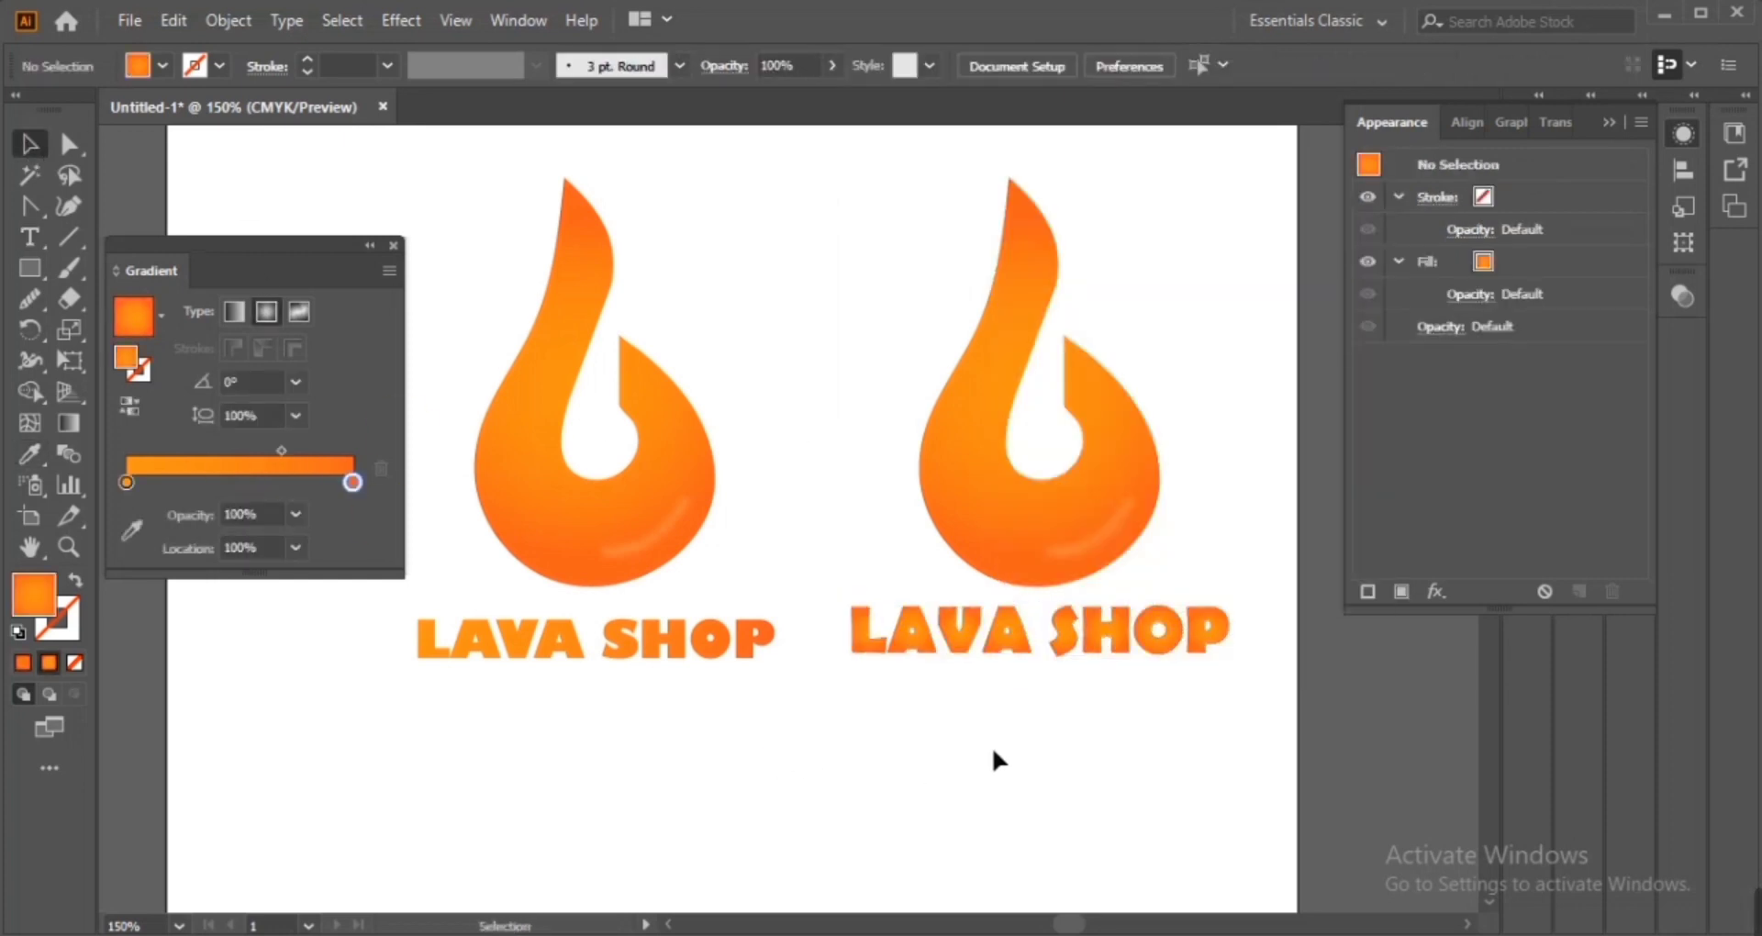
# Nudge the first logo's lettering and move the second logo version off to the side
pyautogui.click(762, 642)
pyautogui.moveTo(790, 669); pyautogui.dragTo(806, 692)
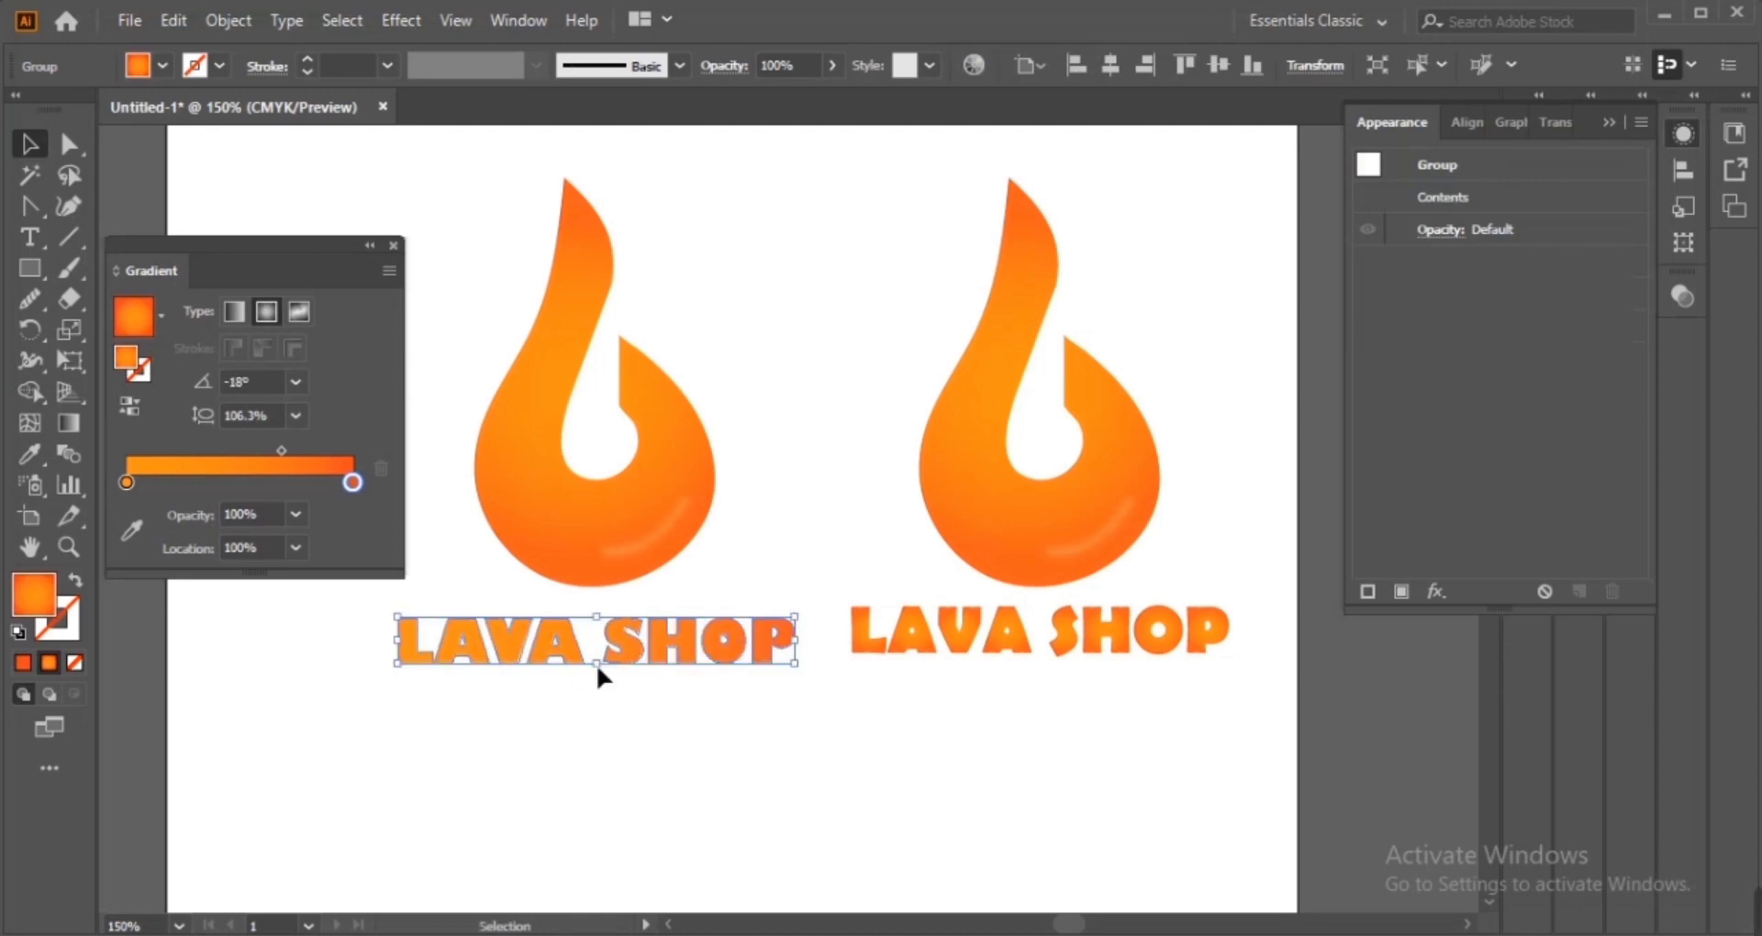
pyautogui.click(679, 810)
pyautogui.moveTo(1021, 493); pyautogui.dragTo(1523, 503)
pyautogui.moveTo(965, 502); pyautogui.dragTo(1095, 489)
# Align the remaining flame and lettering on their centres and group them
pyautogui.moveTo(487, 659); pyautogui.dragTo(723, 571)
pyautogui.click(722, 549)
pyautogui.click(1023, 66)
pyautogui.click(812, 139)
pyautogui.click(866, 753)
pyautogui.moveTo(866, 753); pyautogui.dragTo(624, 347)
pyautogui.rightClick(624, 347)
pyautogui.click(739, 549)
pyautogui.moveTo(745, 555); pyautogui.dragTo(882, 644)
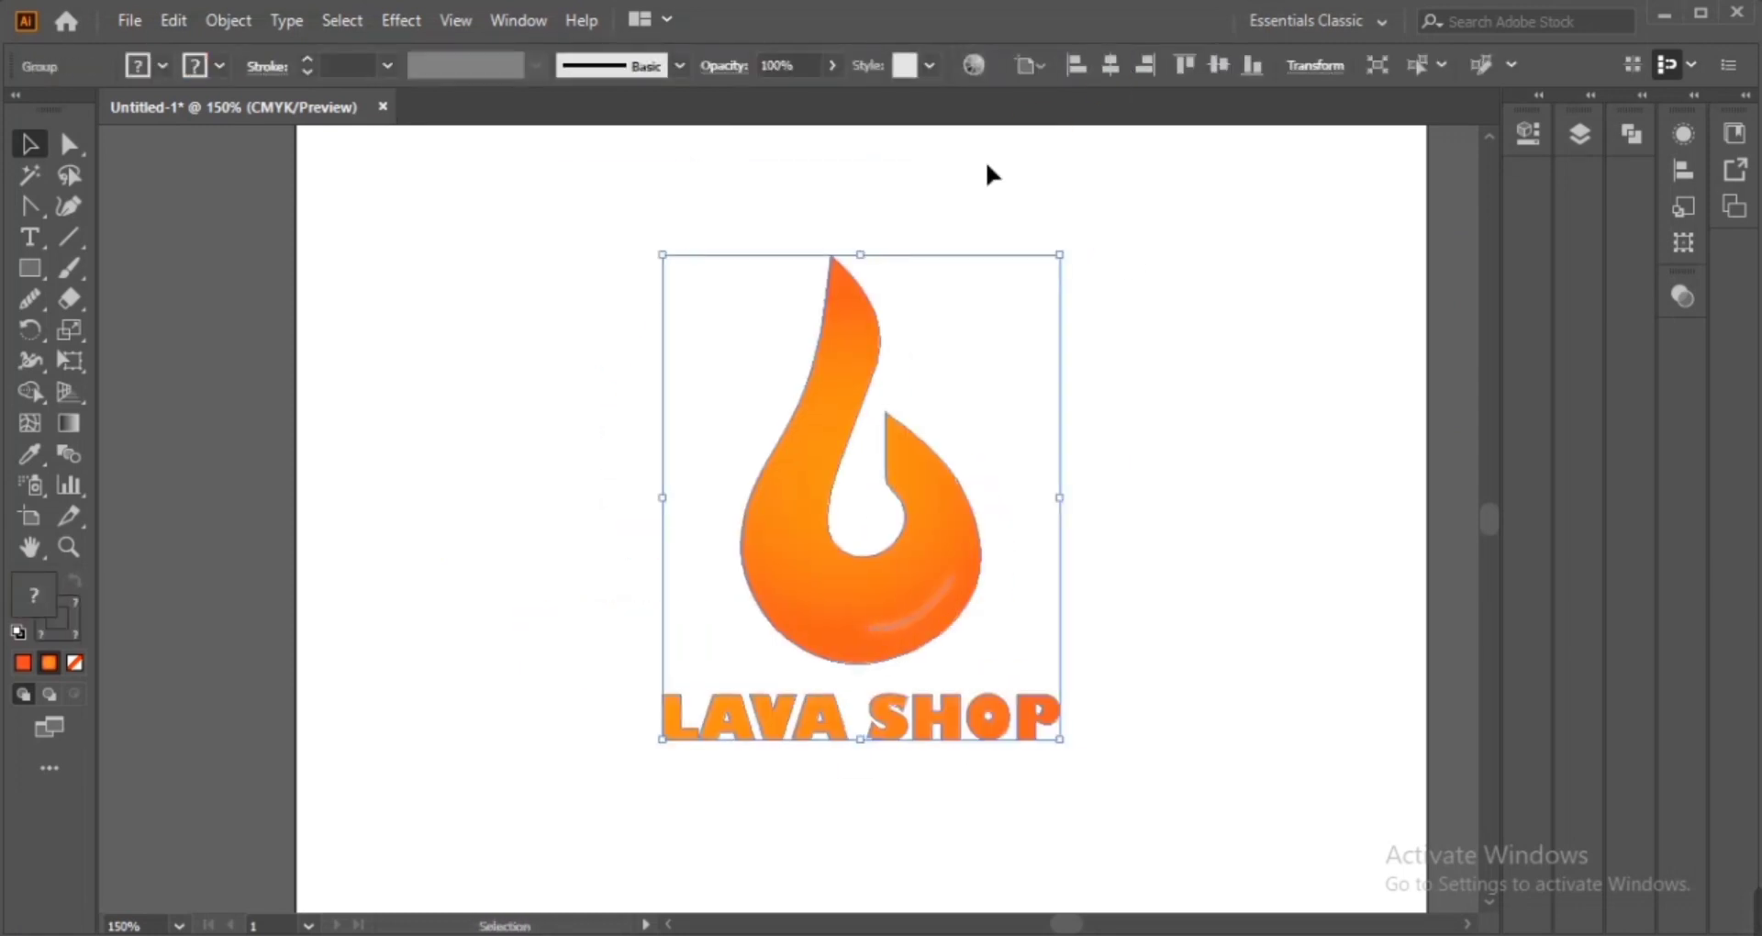
# Scale the logo group up on the artboard
pyautogui.click(1217, 64)
pyautogui.moveTo(1065, 534); pyautogui.dragTo(1132, 542)
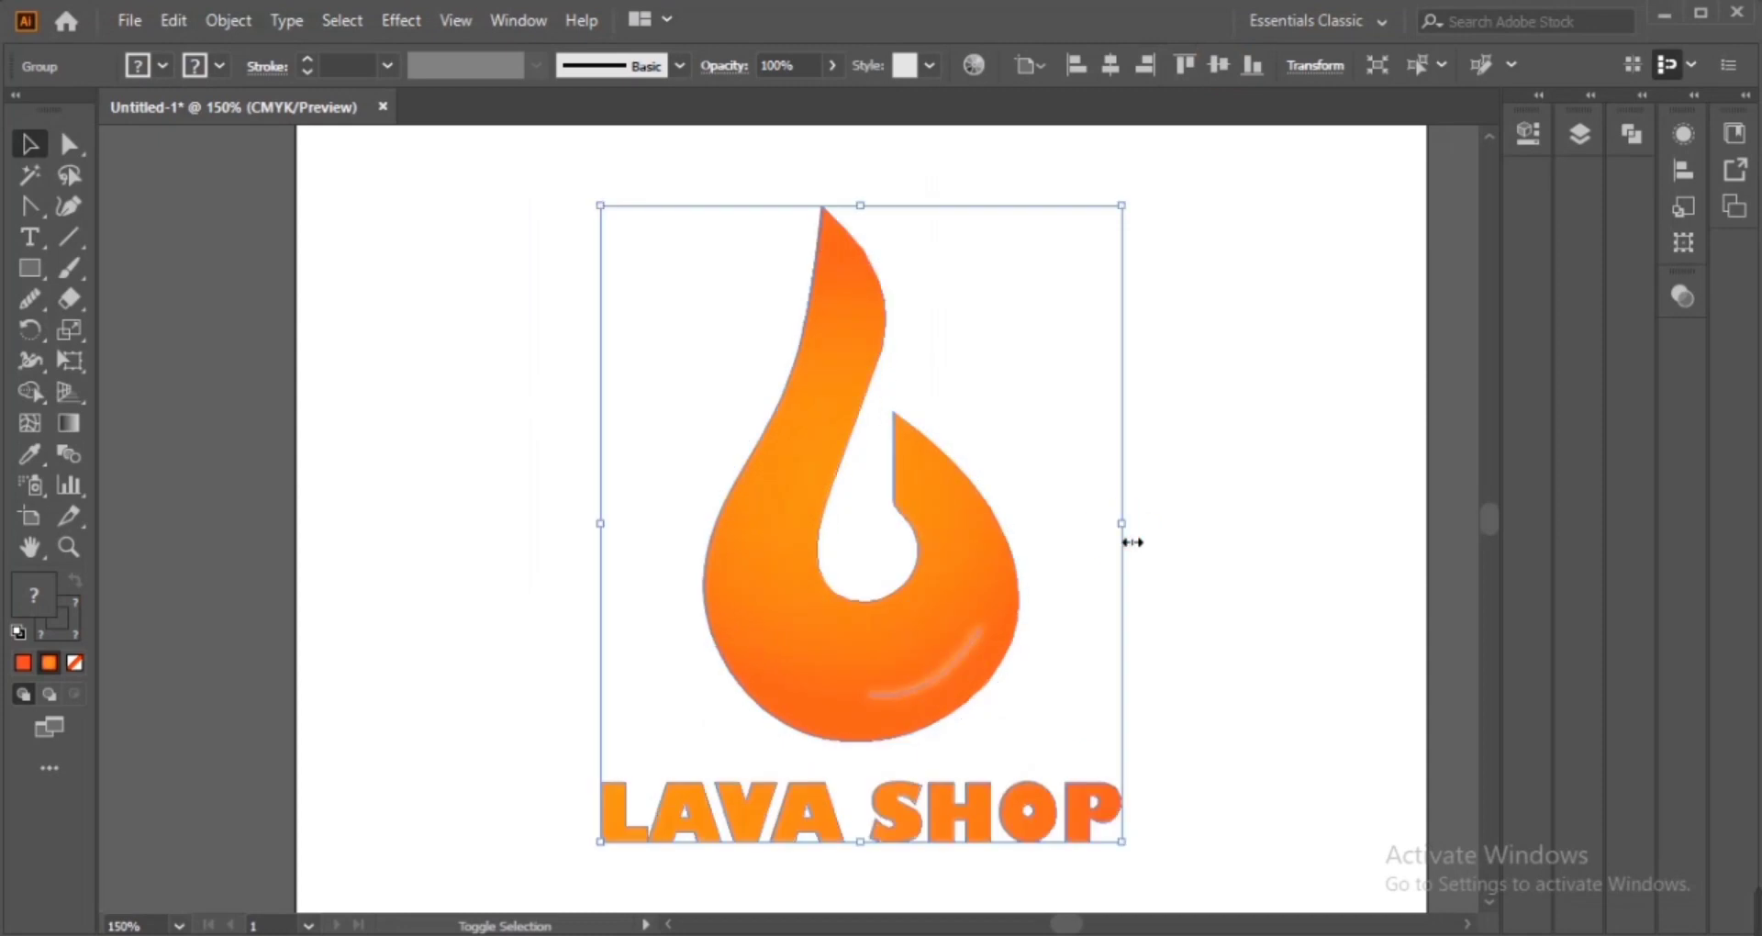
pyautogui.click(1148, 559)
pyautogui.moveTo(1154, 608); pyautogui.dragTo(1090, 534)
pyautogui.hotkey('ctrl', '0')
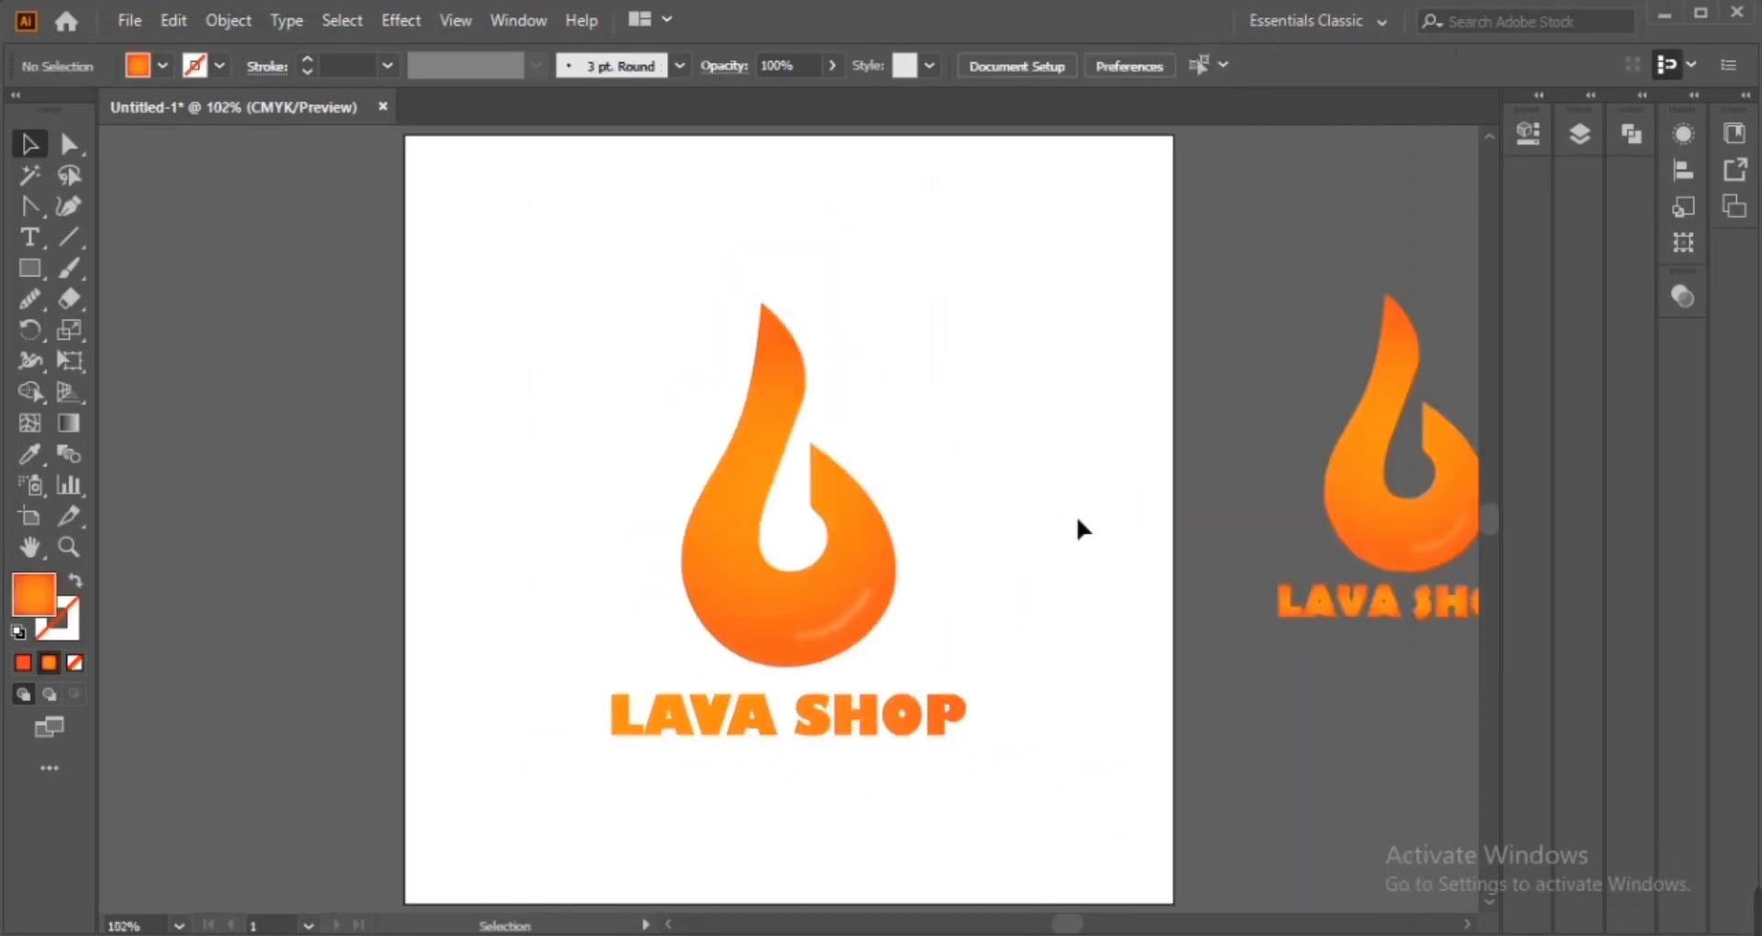
# Adjust the logo group's position slightly upward on the artboard
pyautogui.click(789, 551)
pyautogui.moveTo(985, 530); pyautogui.dragTo(993, 531)
pyautogui.moveTo(894, 587); pyautogui.dragTo(904, 542)
pyautogui.click(1032, 550)
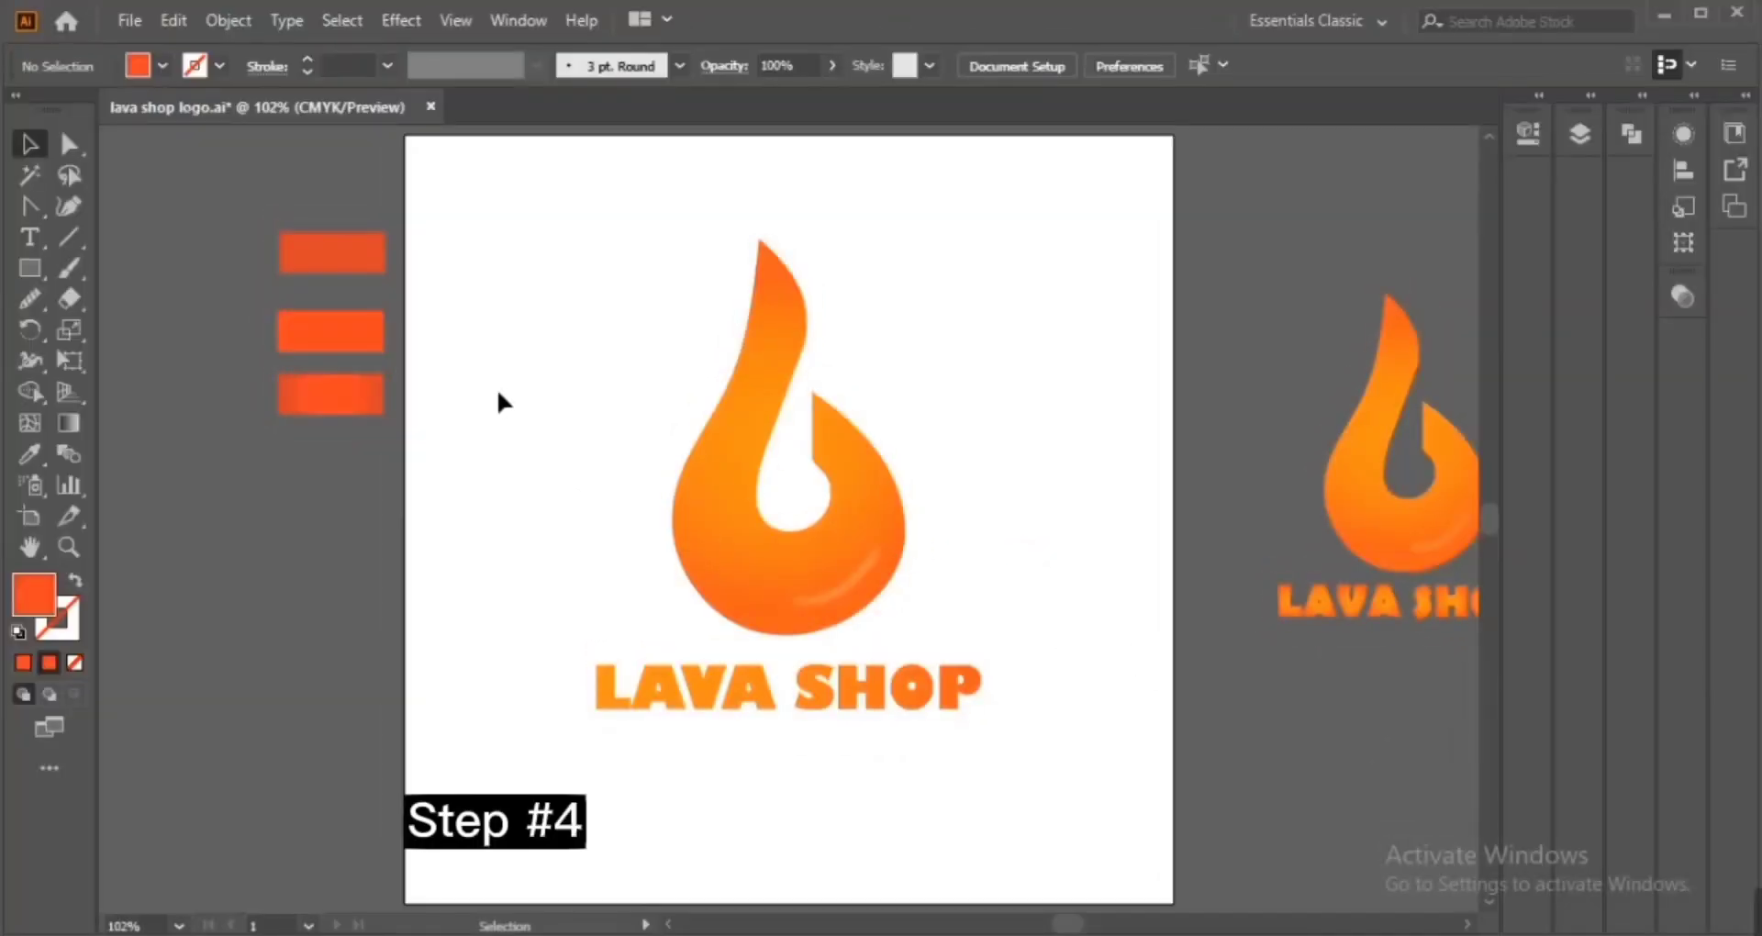
# Draw a rectangle covering the whole artboard
pyautogui.click(28, 269)
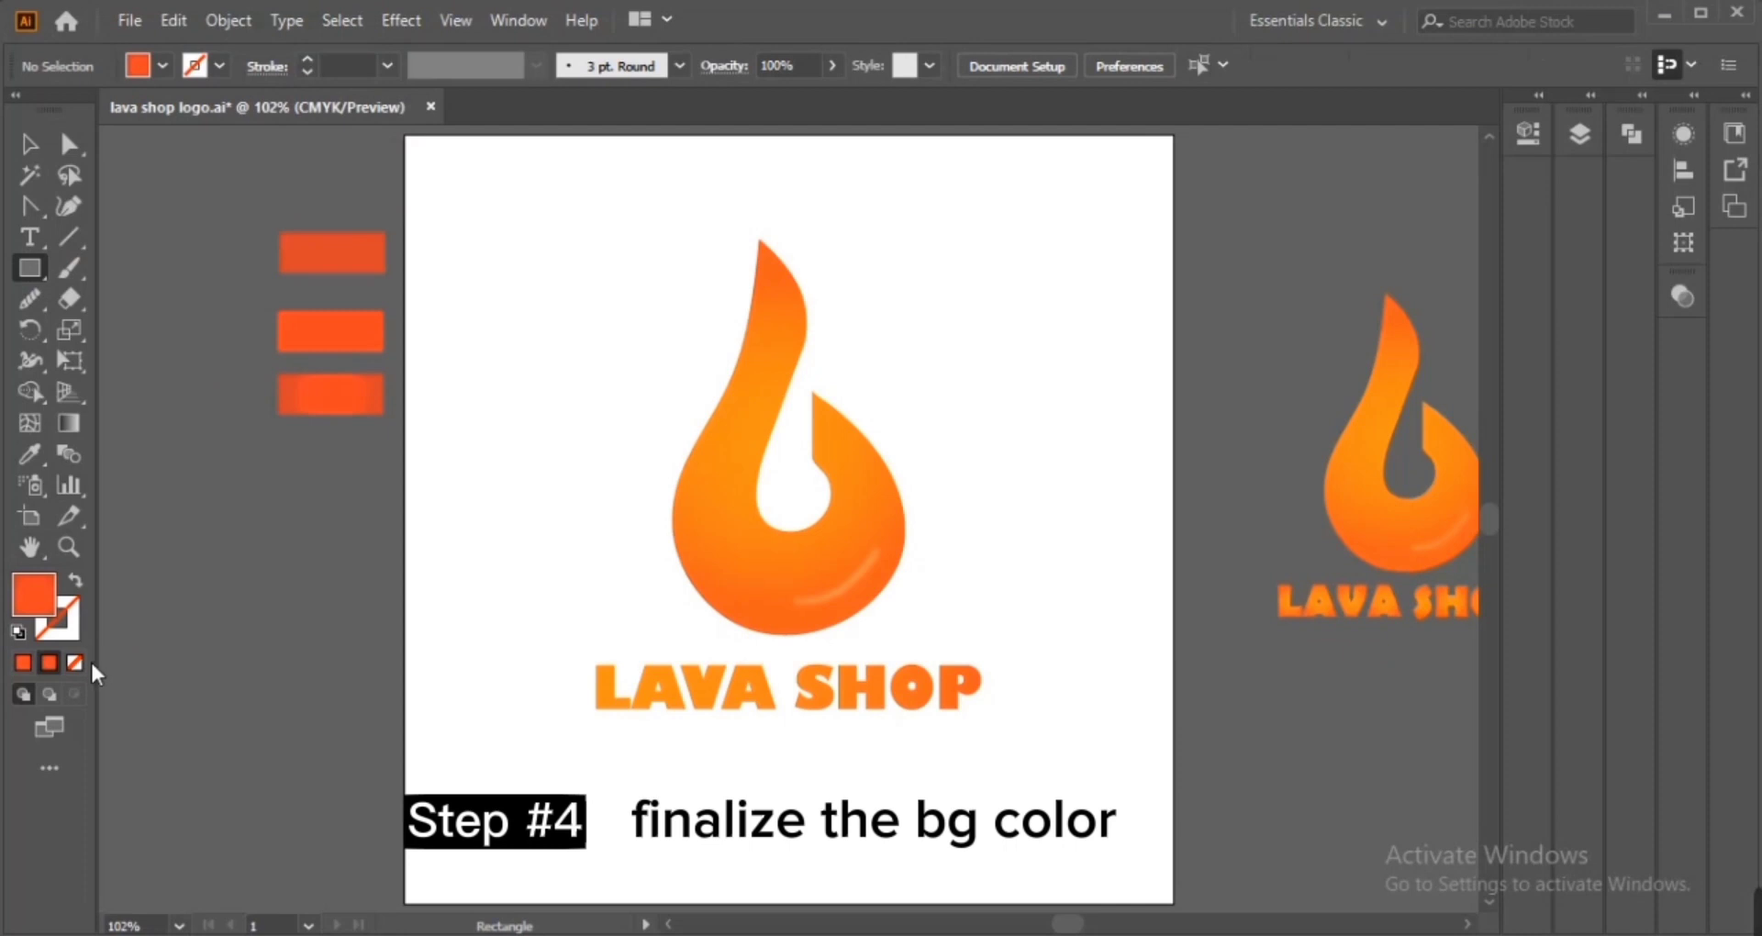
pyautogui.click(75, 663)
pyautogui.moveTo(406, 137); pyautogui.dragTo(1173, 901)
# Sample the radial orange gradient swatch beside the artboard onto the rectangle
pyautogui.click(27, 145)
pyautogui.click(1195, 72)
pyautogui.click(32, 457)
pyautogui.click(322, 411)
pyautogui.click(30, 140)
# Send the background rectangle behind the logo
pyautogui.rightClick(608, 373)
pyautogui.moveTo(763, 810)
pyautogui.click(963, 888)
pyautogui.click(1237, 665)
pyautogui.click(1081, 510)
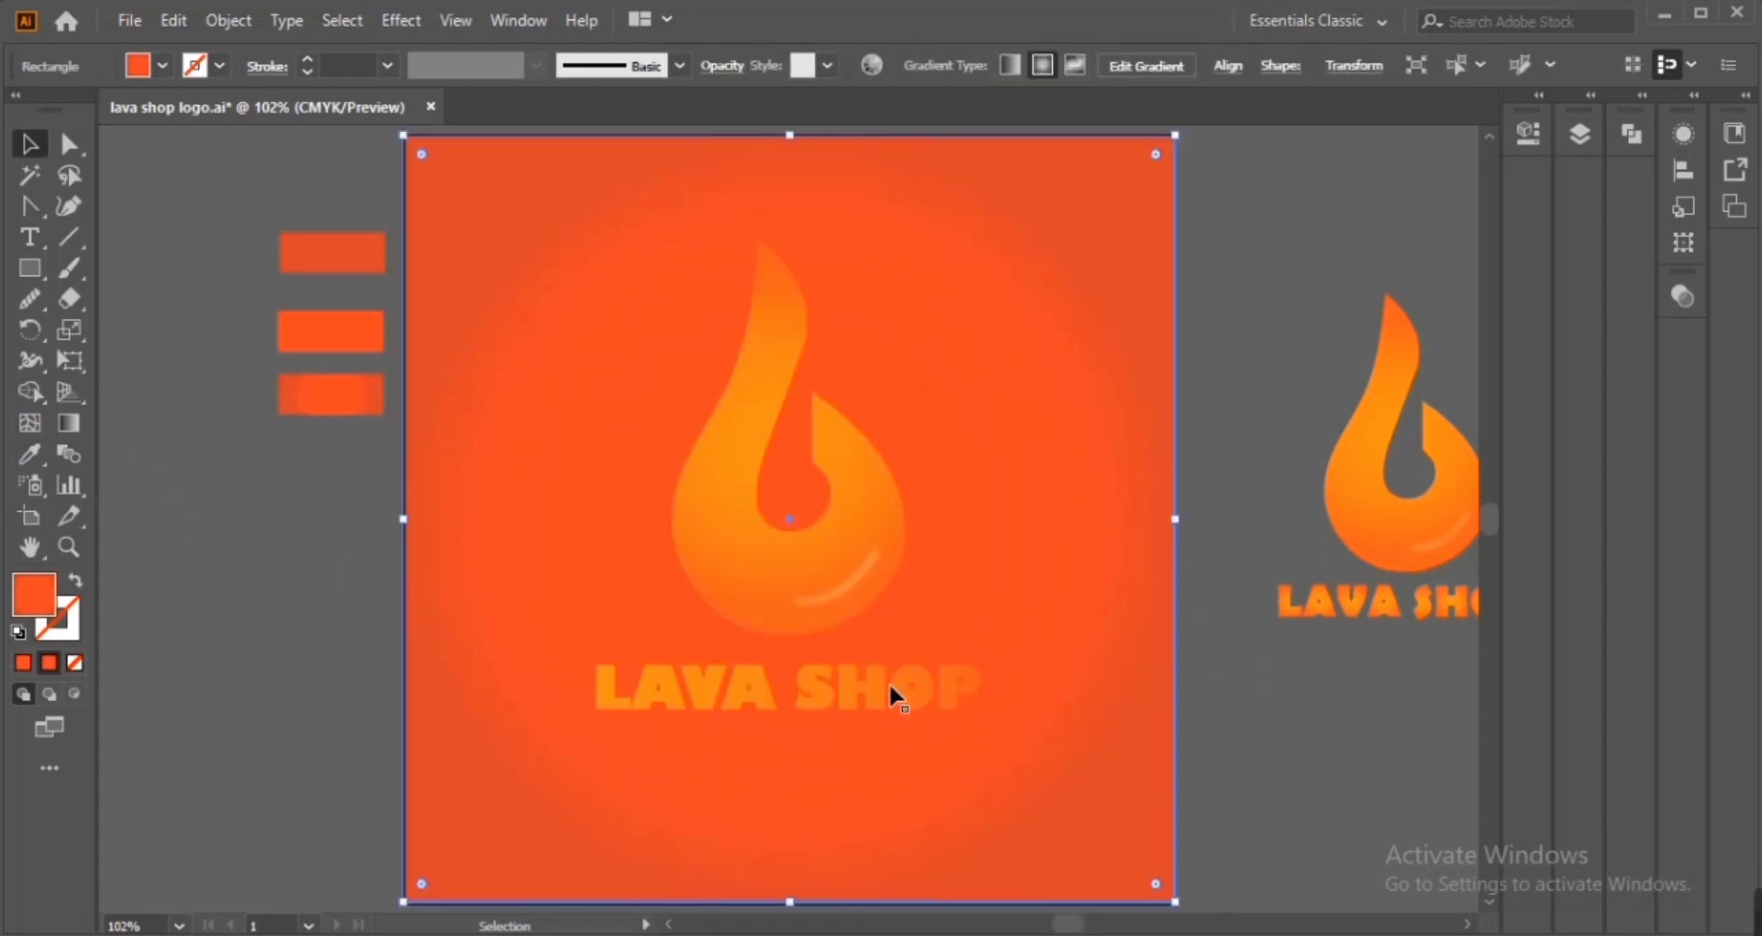
# Ungroup the logo and select the LAVA SHOP lettering
pyautogui.click(917, 679)
pyautogui.press('ctrl')
pyautogui.hotkey('ctrl', 'shift', 'g')
pyautogui.click(1274, 756)
pyautogui.click(912, 684)
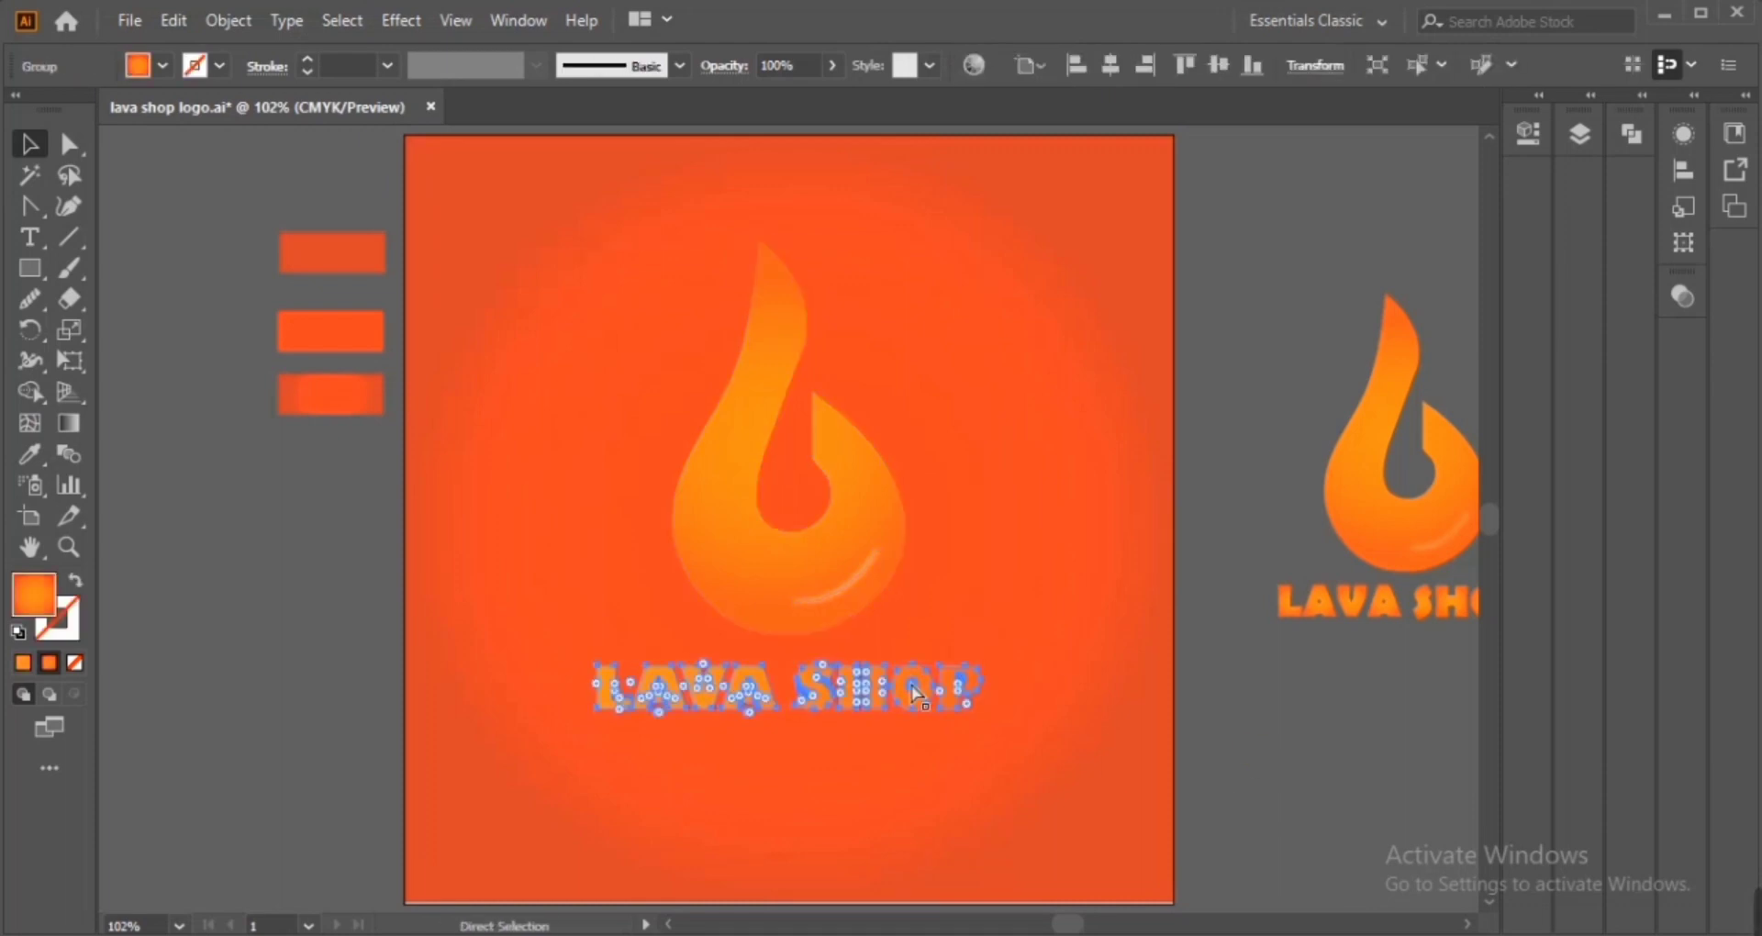
# Try setting the lettering gradient's right stop opacity to 80%, then undo it
pyautogui.hotkey('ctrl', '+')
pyautogui.hotkey('ctrl', '+')
pyautogui.doubleClick(70, 420)
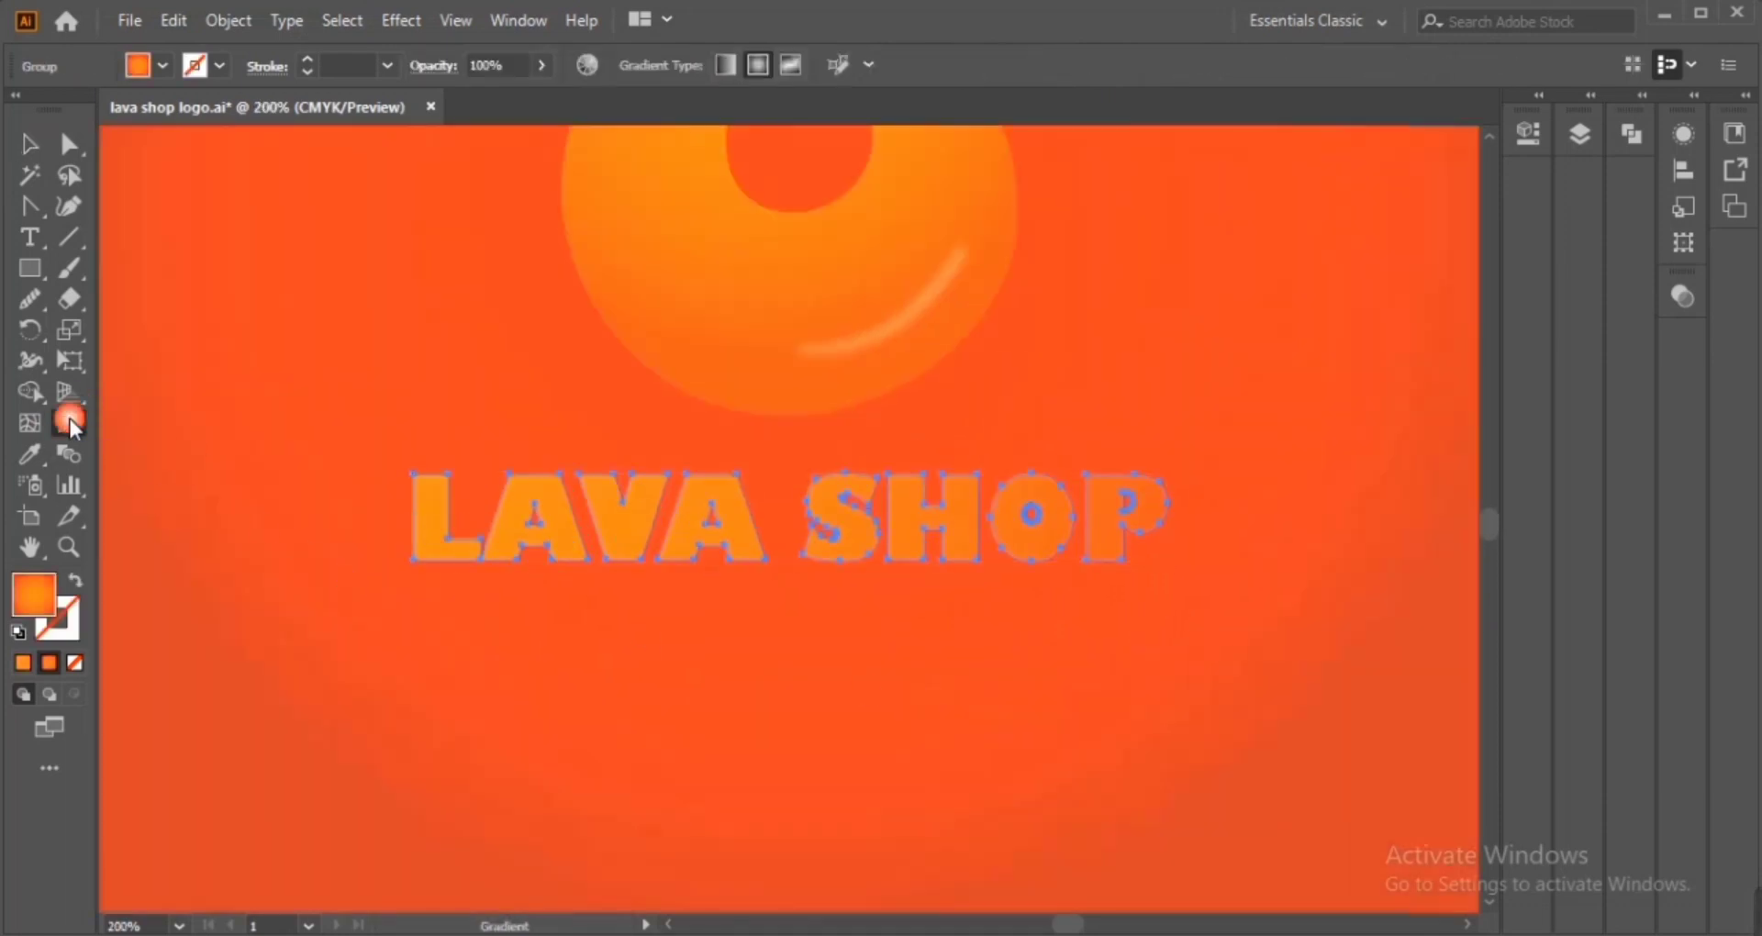
pyautogui.moveTo(126, 481)
pyautogui.mouseDown()
pyautogui.moveTo(257, 457)
pyautogui.moveTo(130, 481)
pyautogui.moveTo(213, 485)
pyautogui.moveTo(126, 484)
pyautogui.mouseUp()
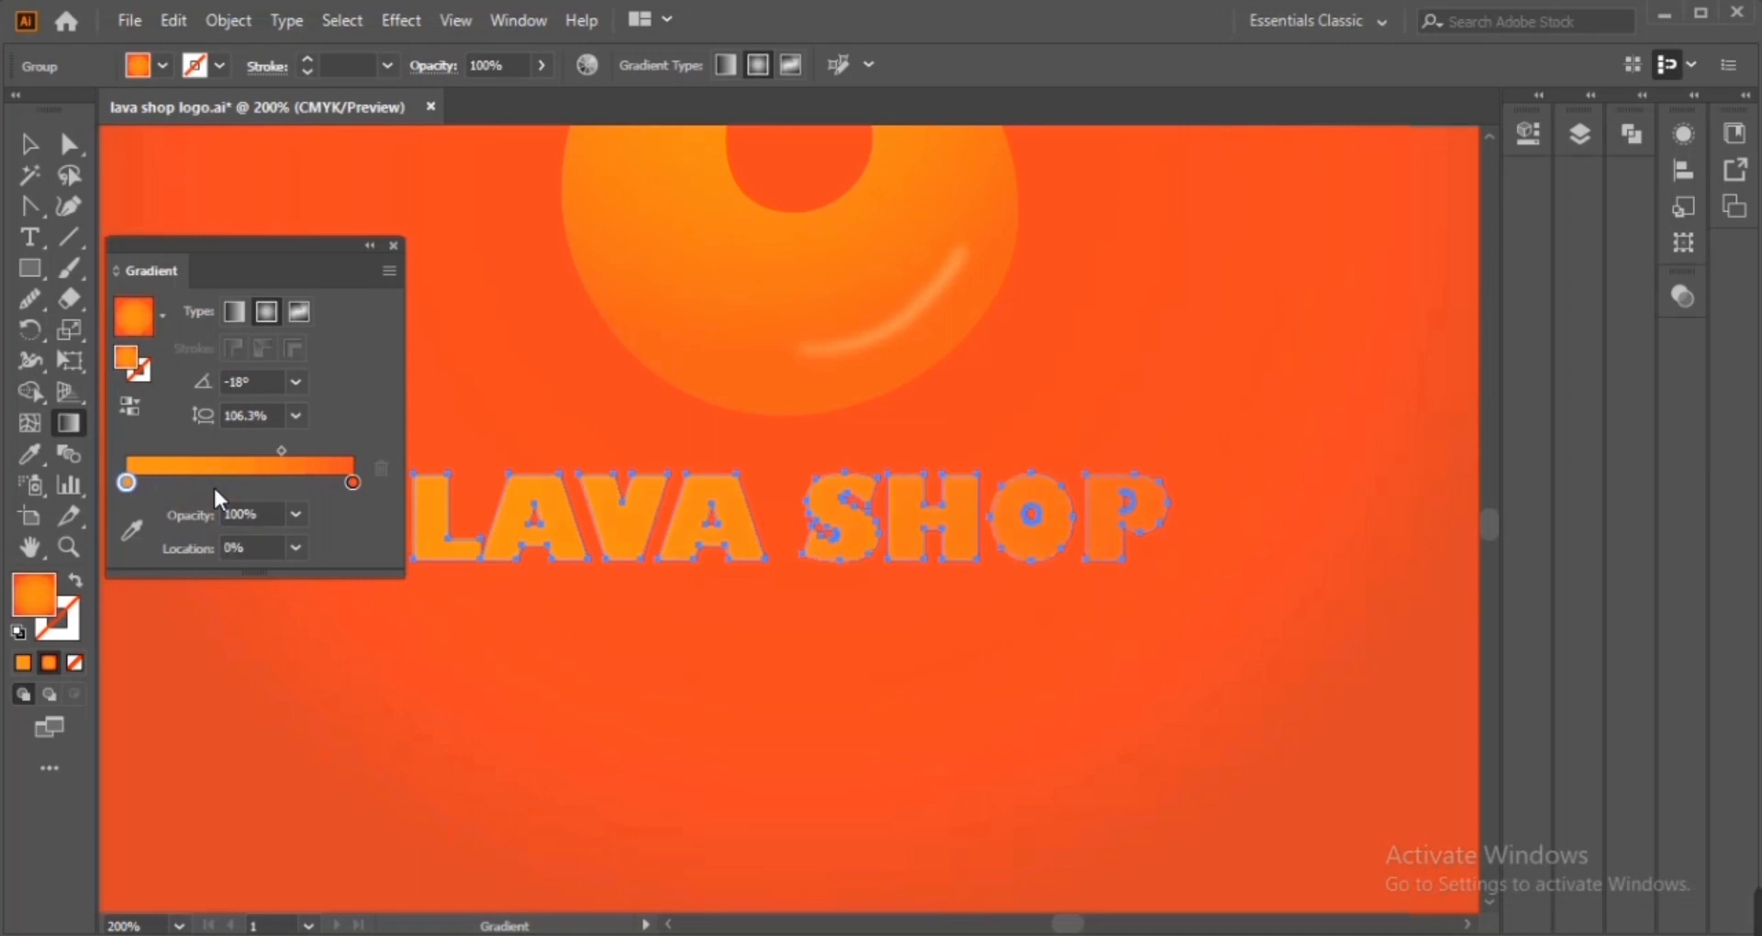
pyautogui.click(354, 483)
pyautogui.click(295, 514)
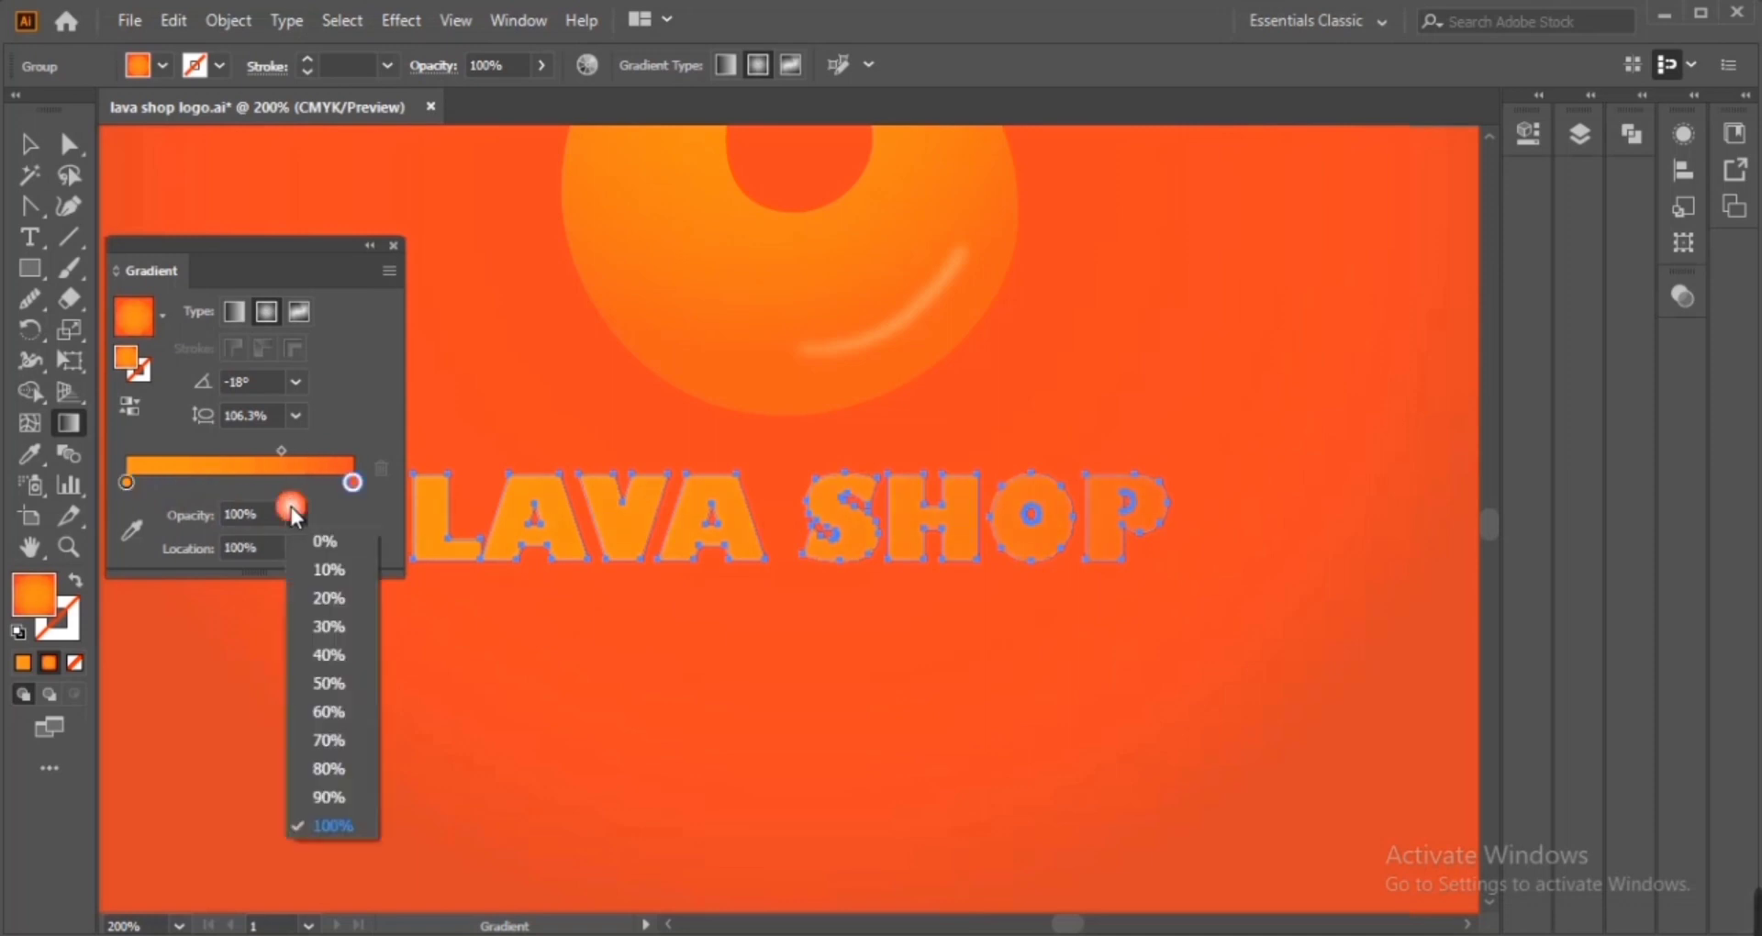
pyautogui.click(343, 747)
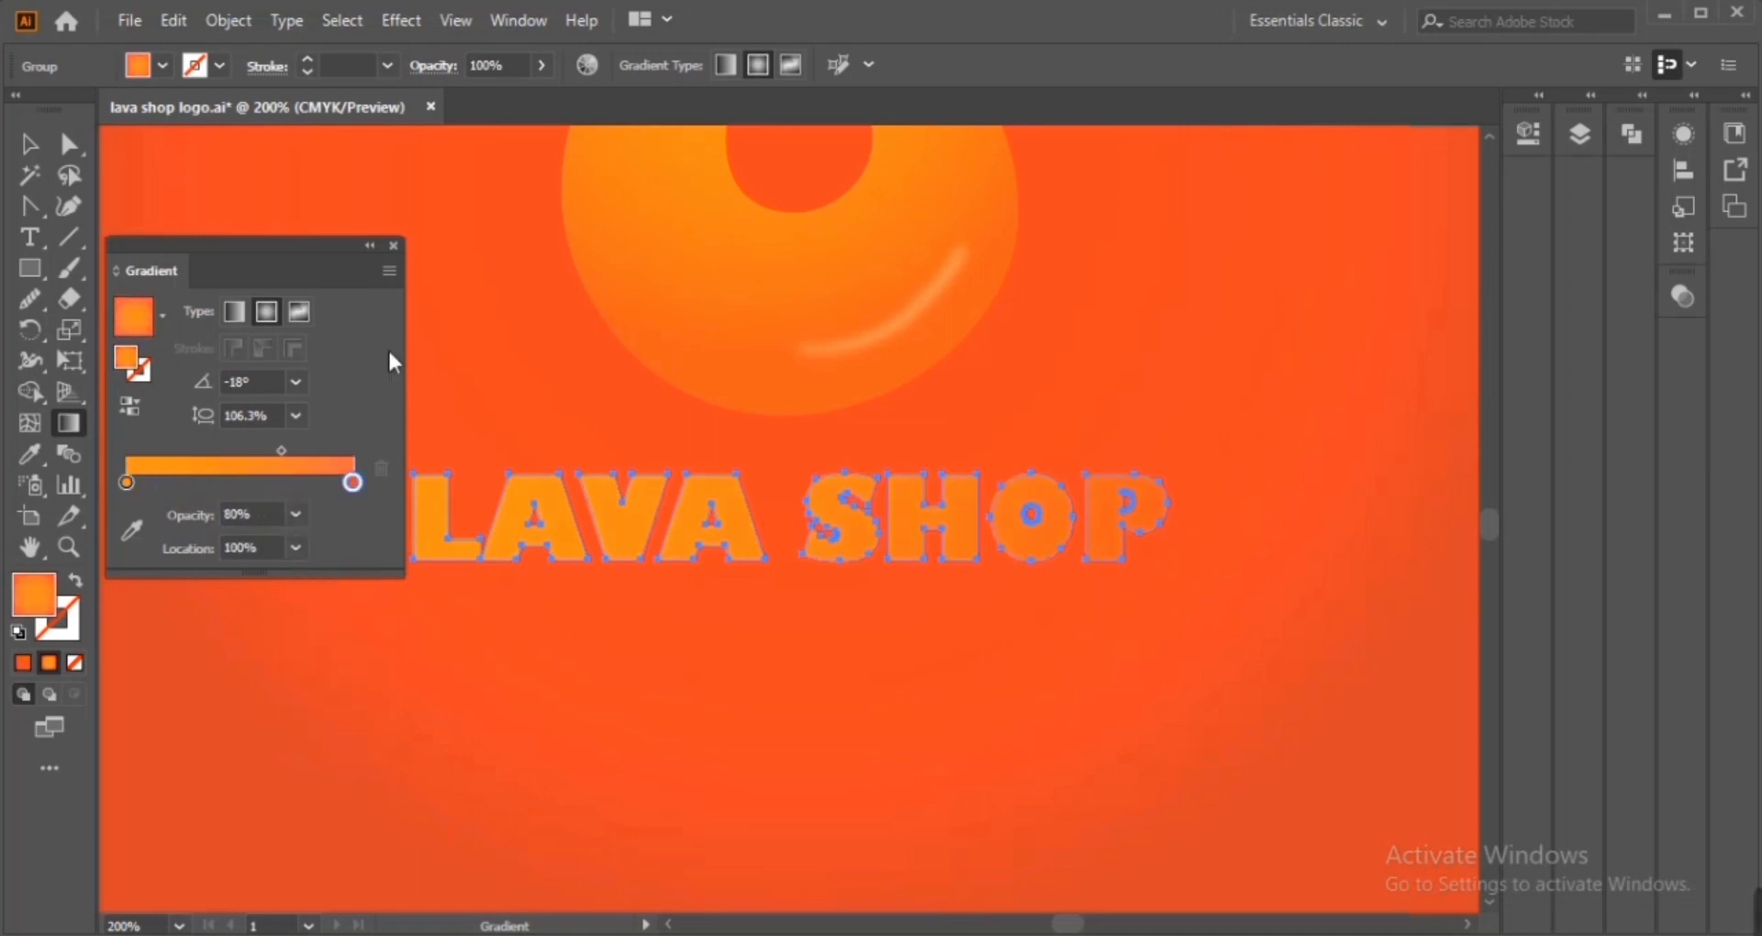
pyautogui.click(30, 144)
pyautogui.click(488, 702)
pyautogui.hotkey('ctrl', 'z')
# Move the background gradient's right stop inward to about 86% location
pyautogui.click(486, 697)
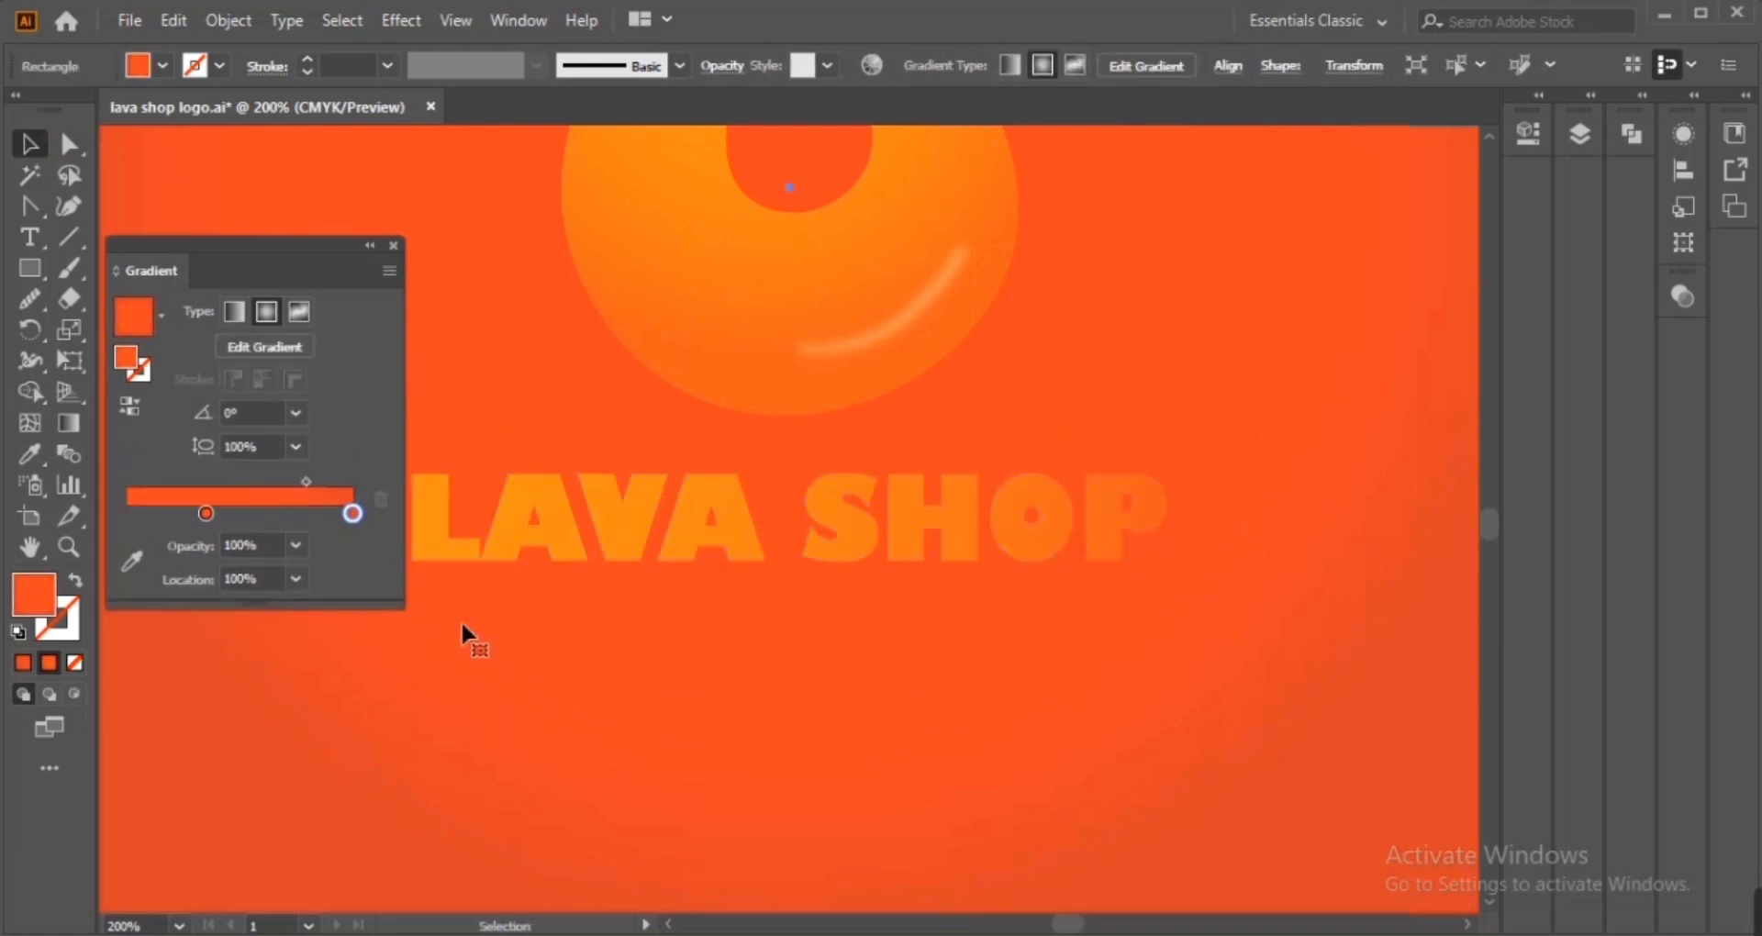
pyautogui.moveTo(352, 512); pyautogui.dragTo(322, 514)
pyautogui.click(507, 535)
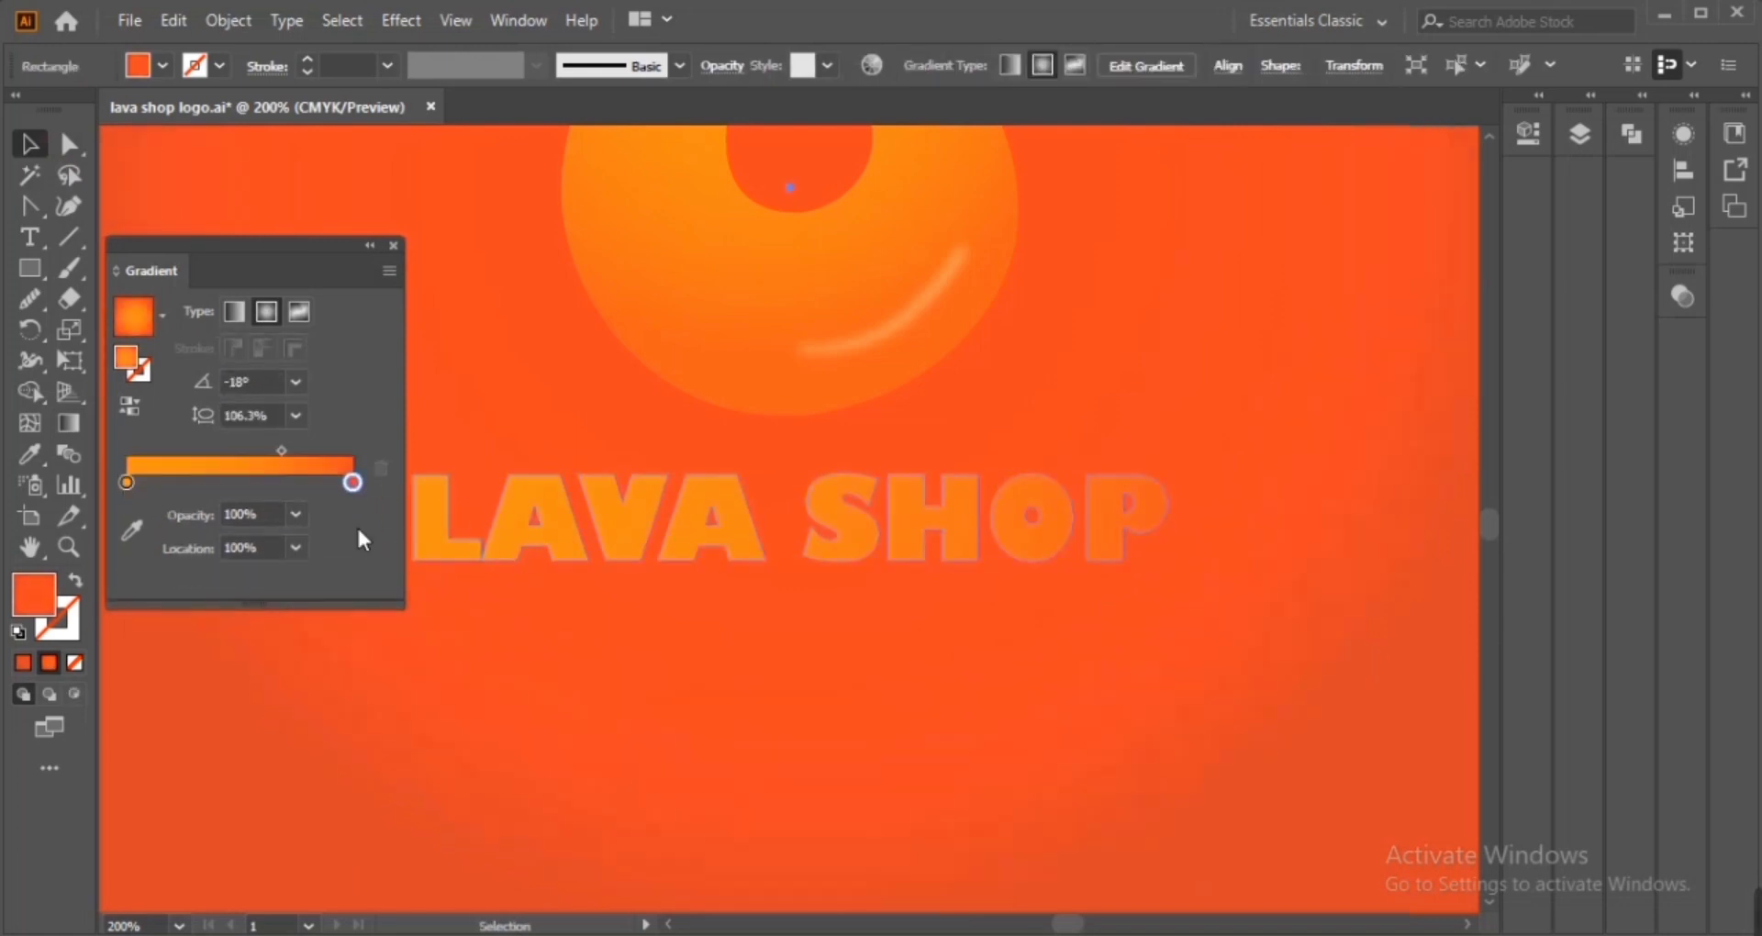
pyautogui.hotkey('ctrl', 'z')
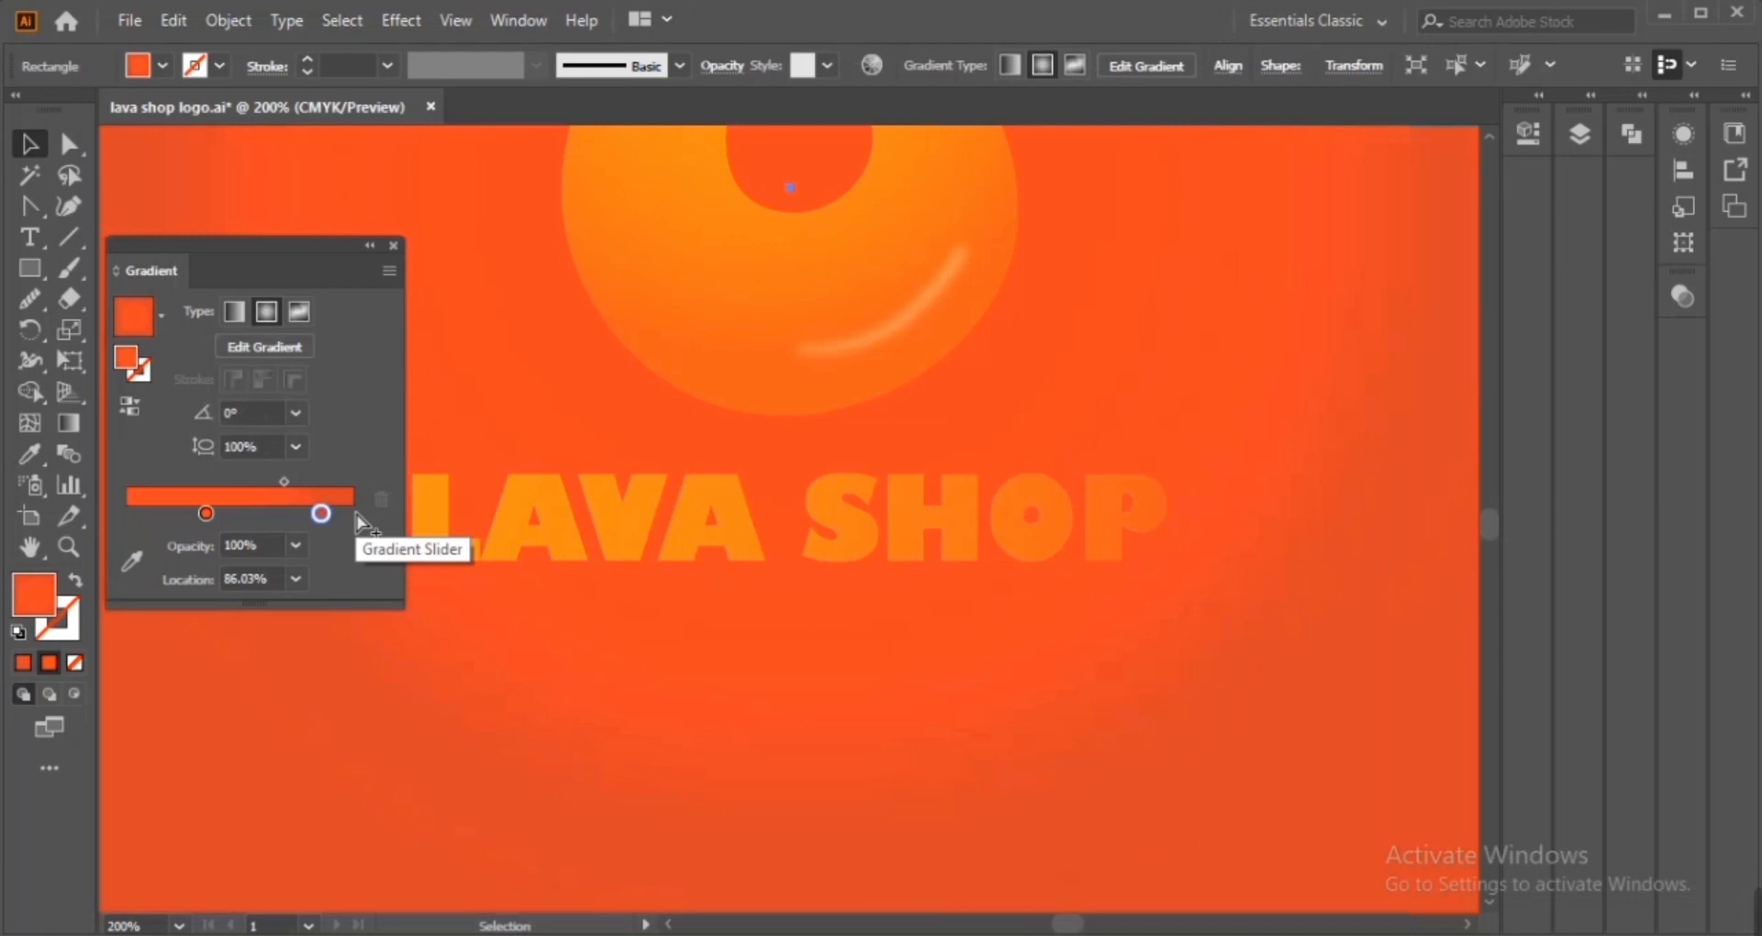
# Shift the lettering gradient's midpoint to about 76% location
pyautogui.click(501, 520)
pyautogui.moveTo(355, 482); pyautogui.dragTo(303, 451)
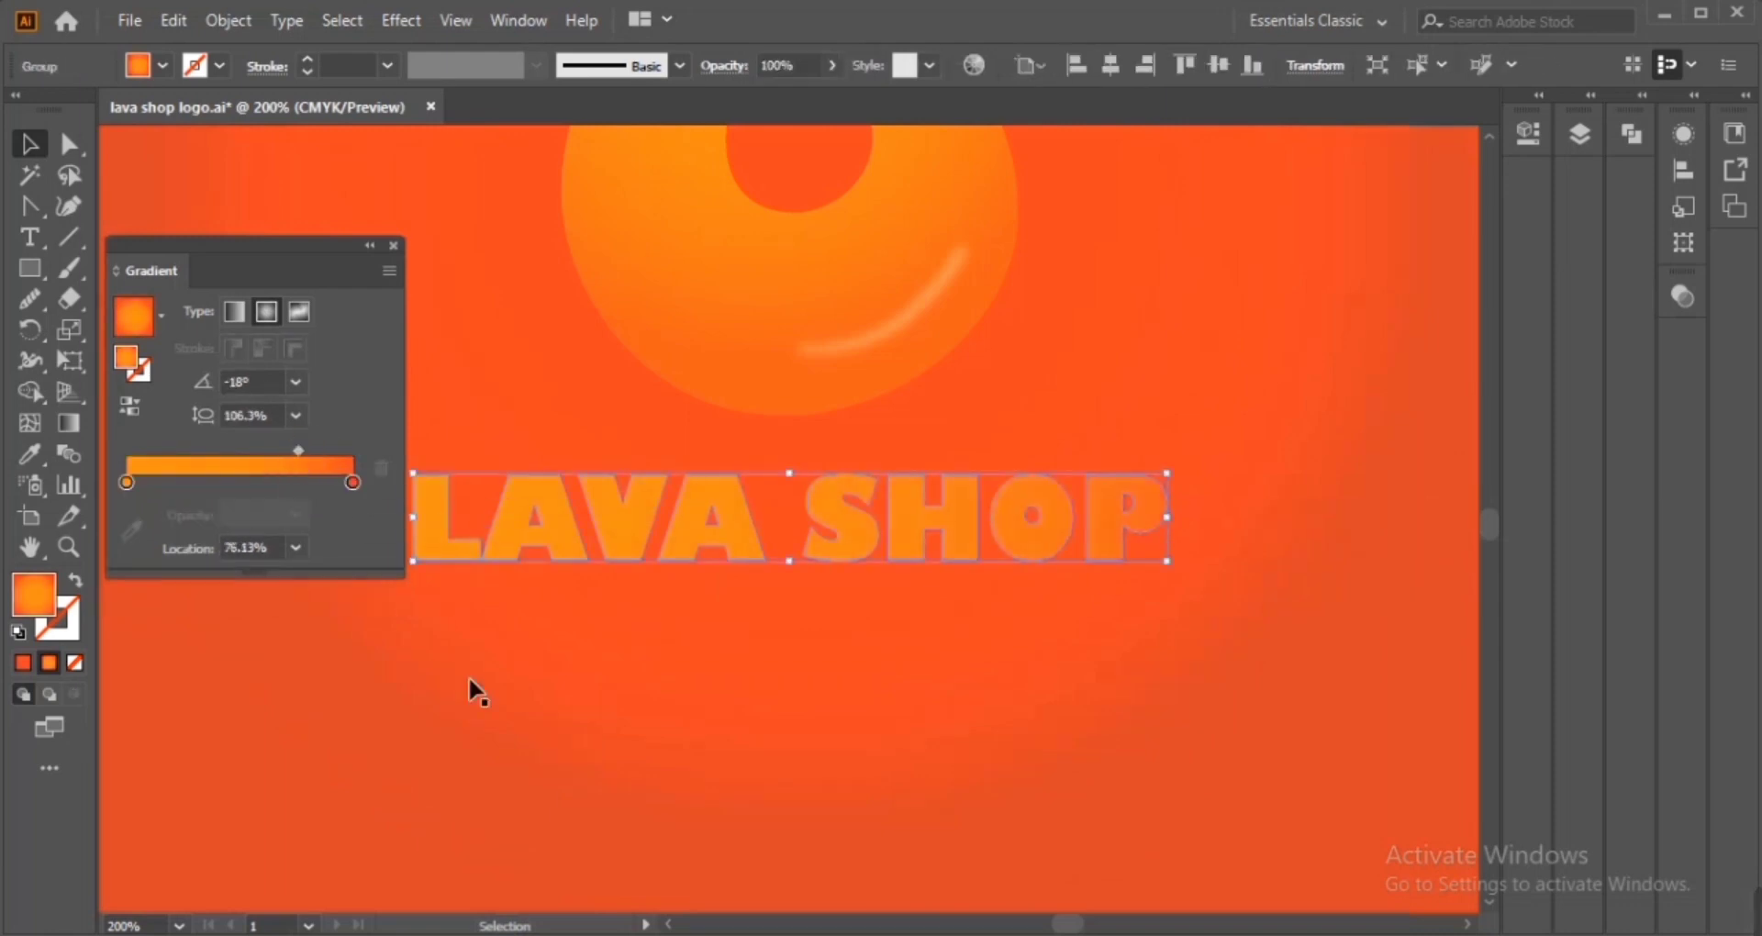
pyautogui.click(424, 623)
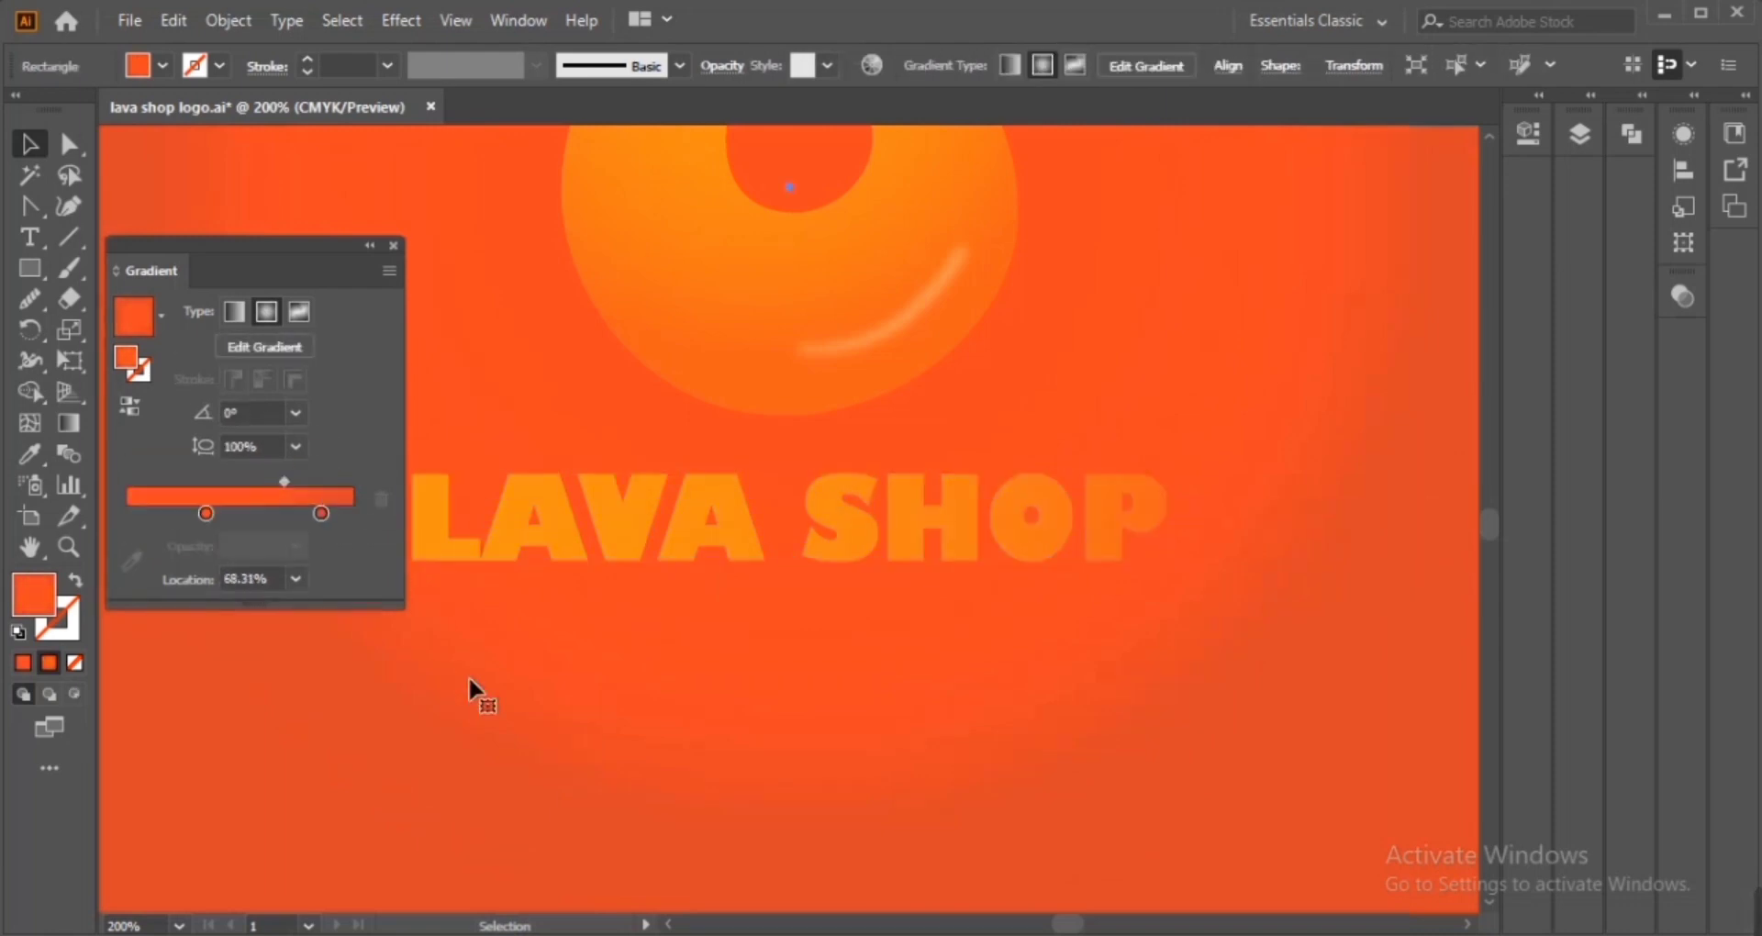
pyautogui.click(502, 523)
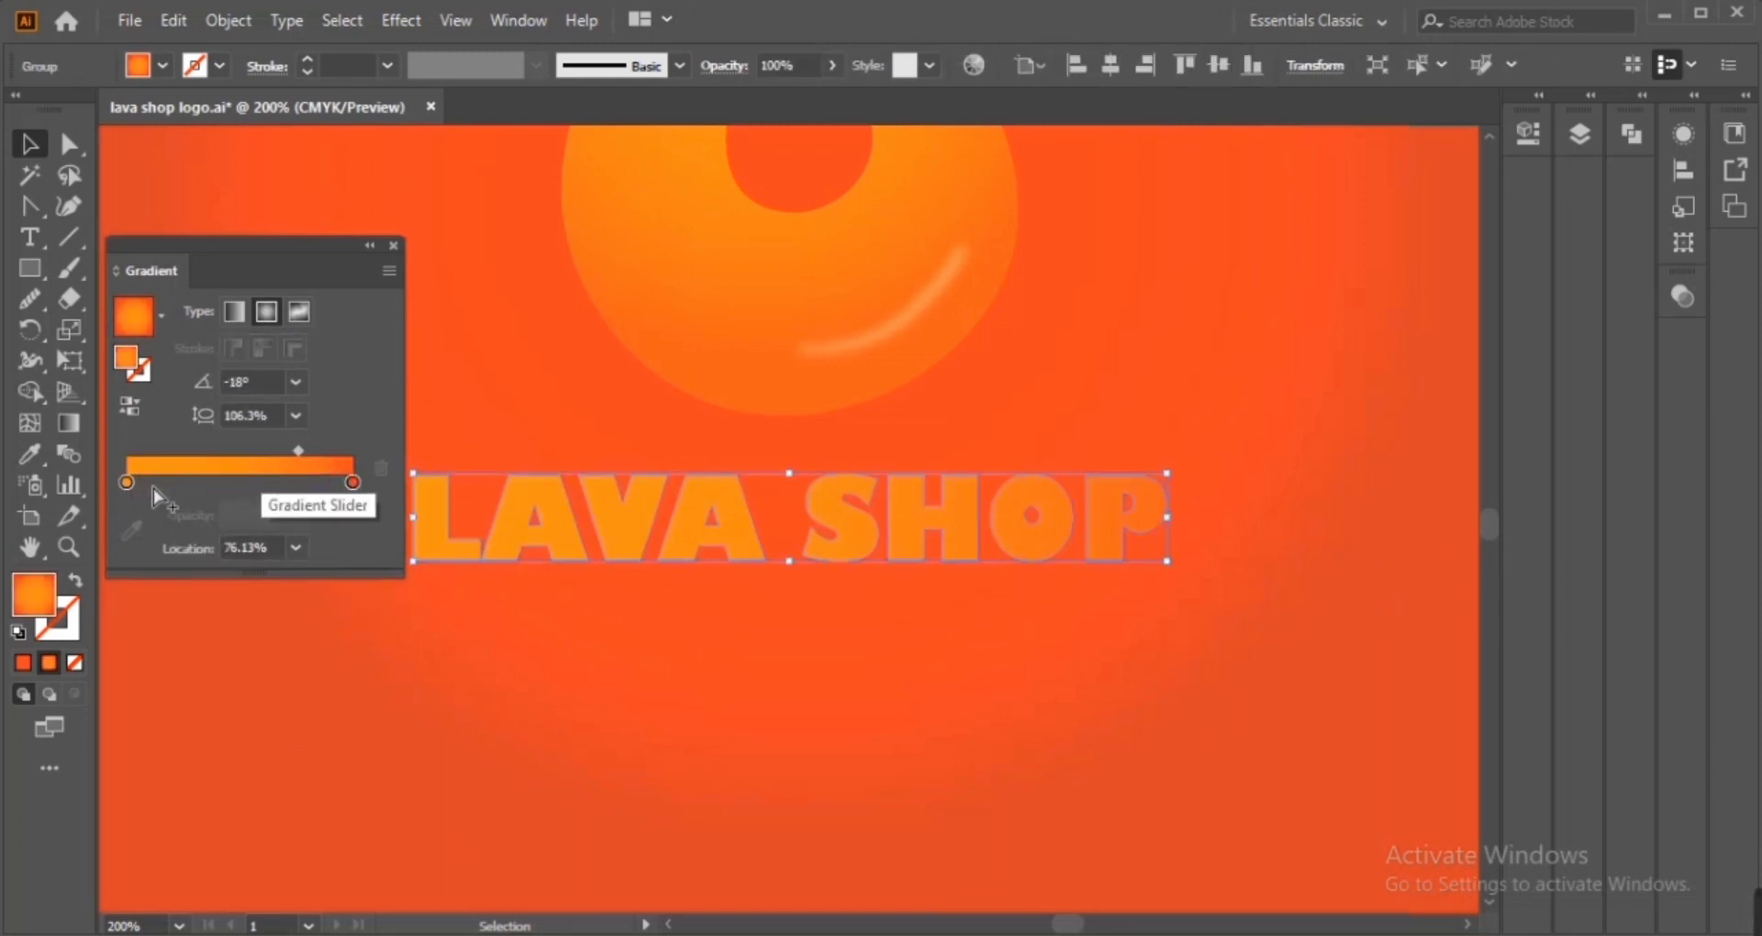
# Add a new stop at about 46% location on the lettering's gradient
pyautogui.moveTo(221, 486)
pyautogui.mouseDown()
pyautogui.moveTo(175, 486)
pyautogui.moveTo(235, 485)
pyautogui.mouseUp()
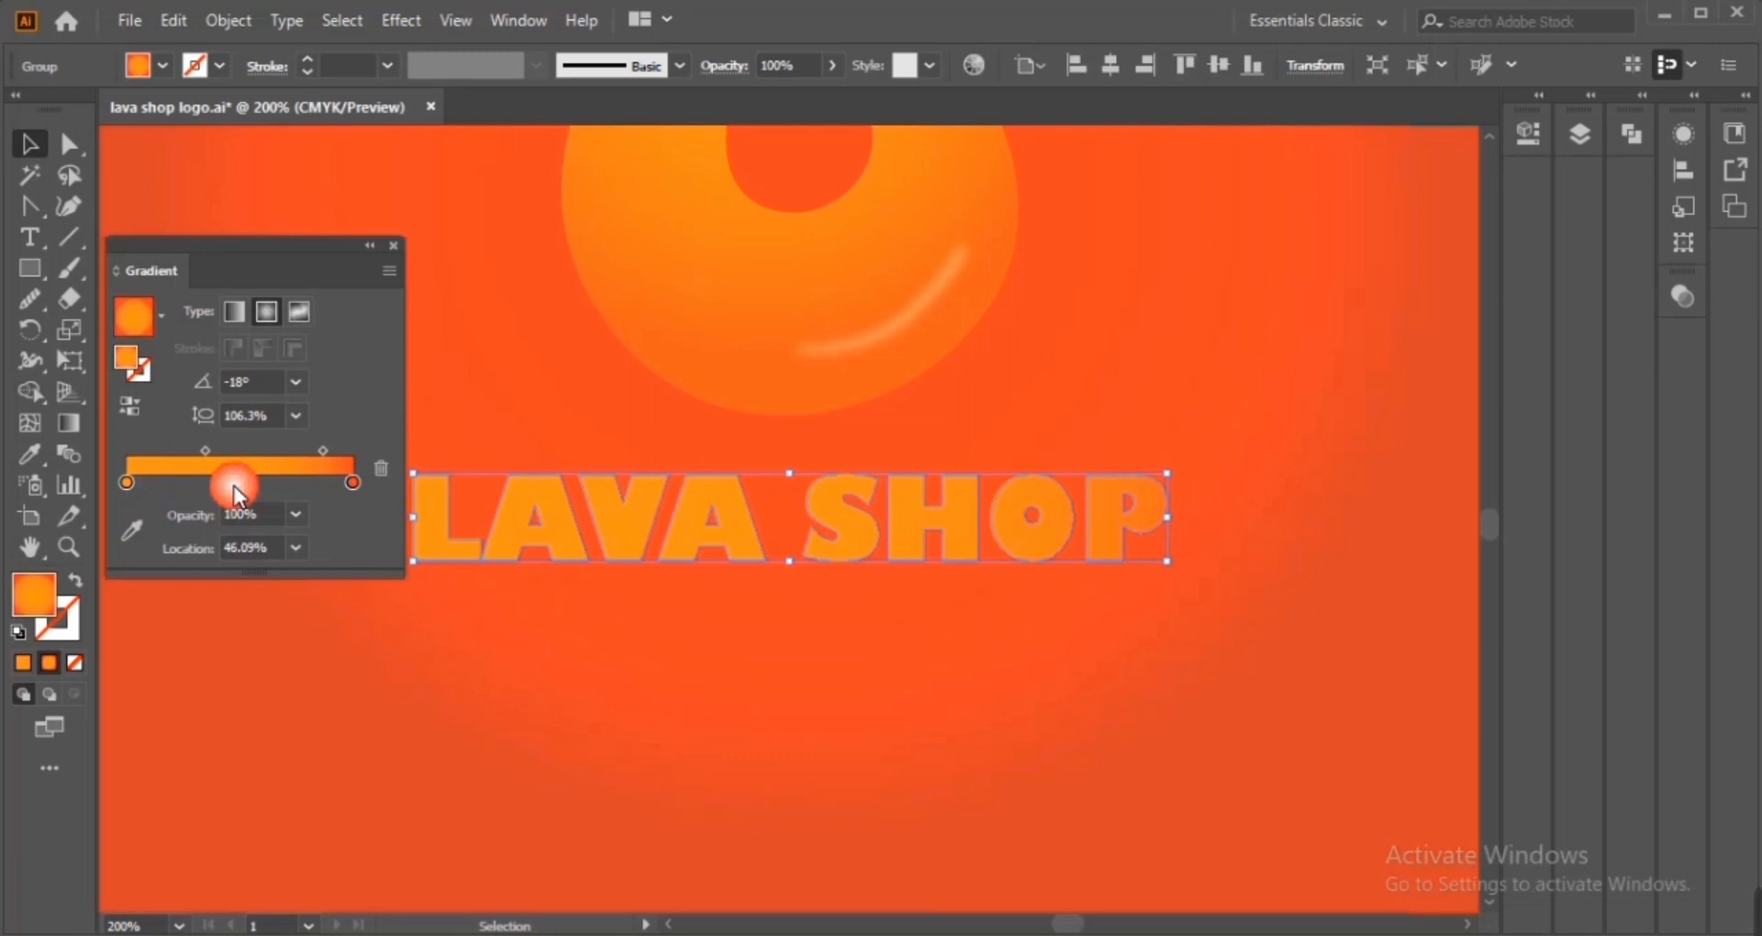
pyautogui.doubleClick(231, 483)
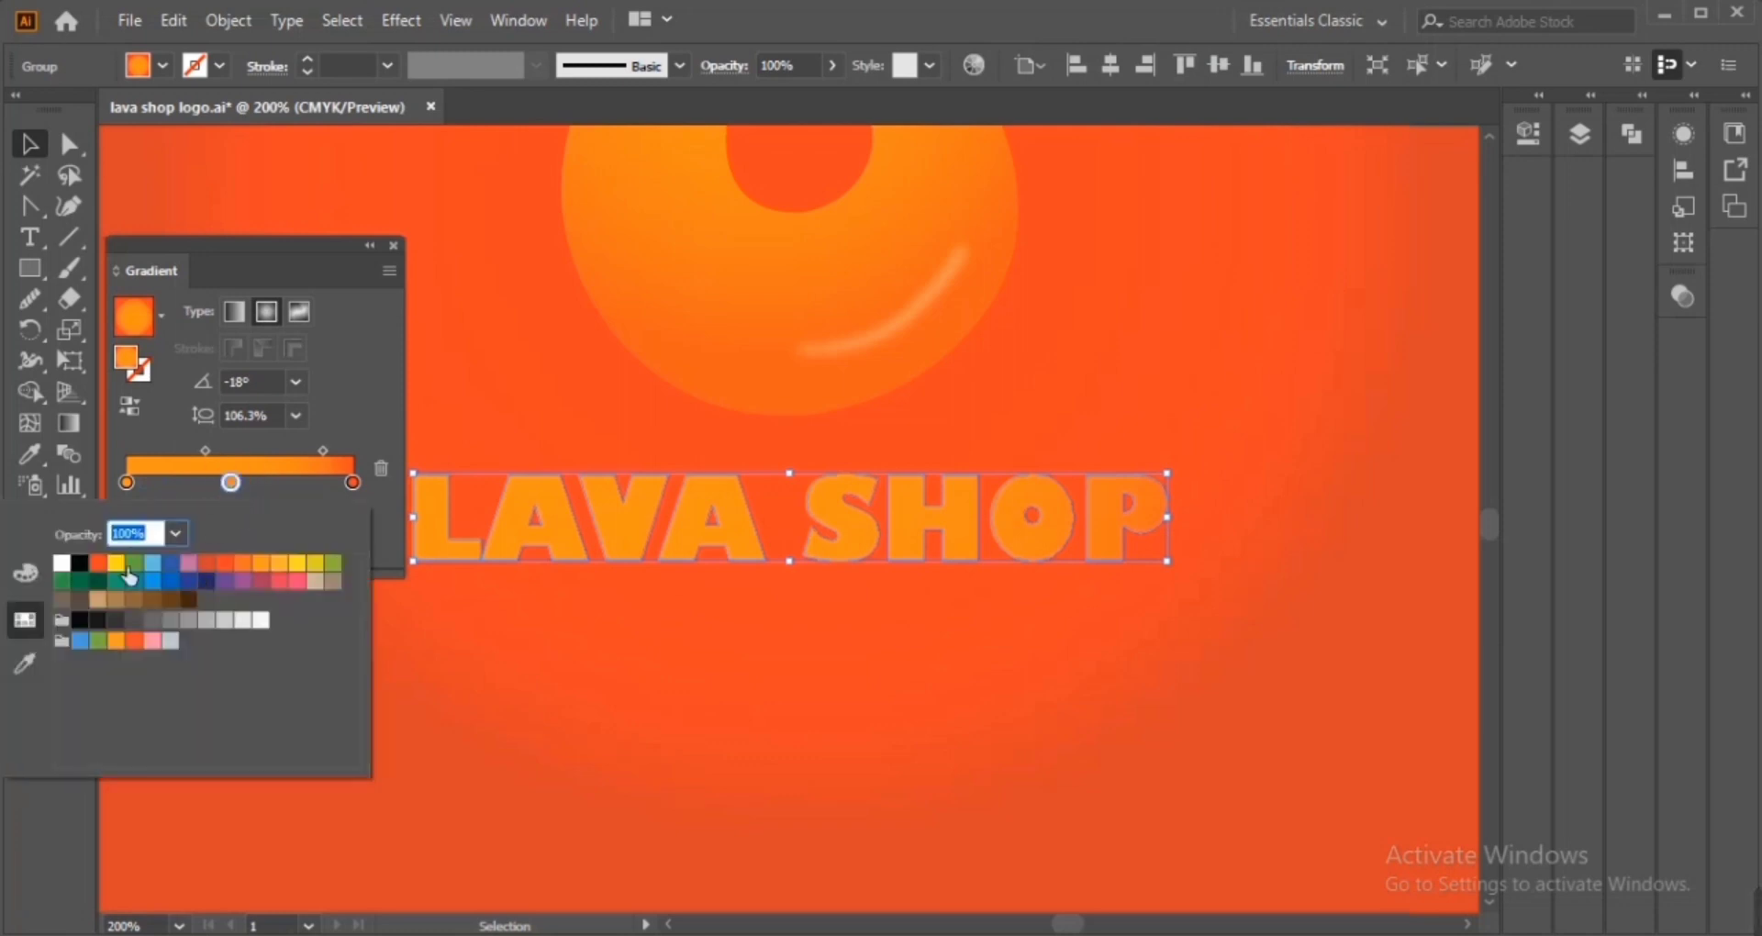
pyautogui.click(232, 484)
pyautogui.click(132, 530)
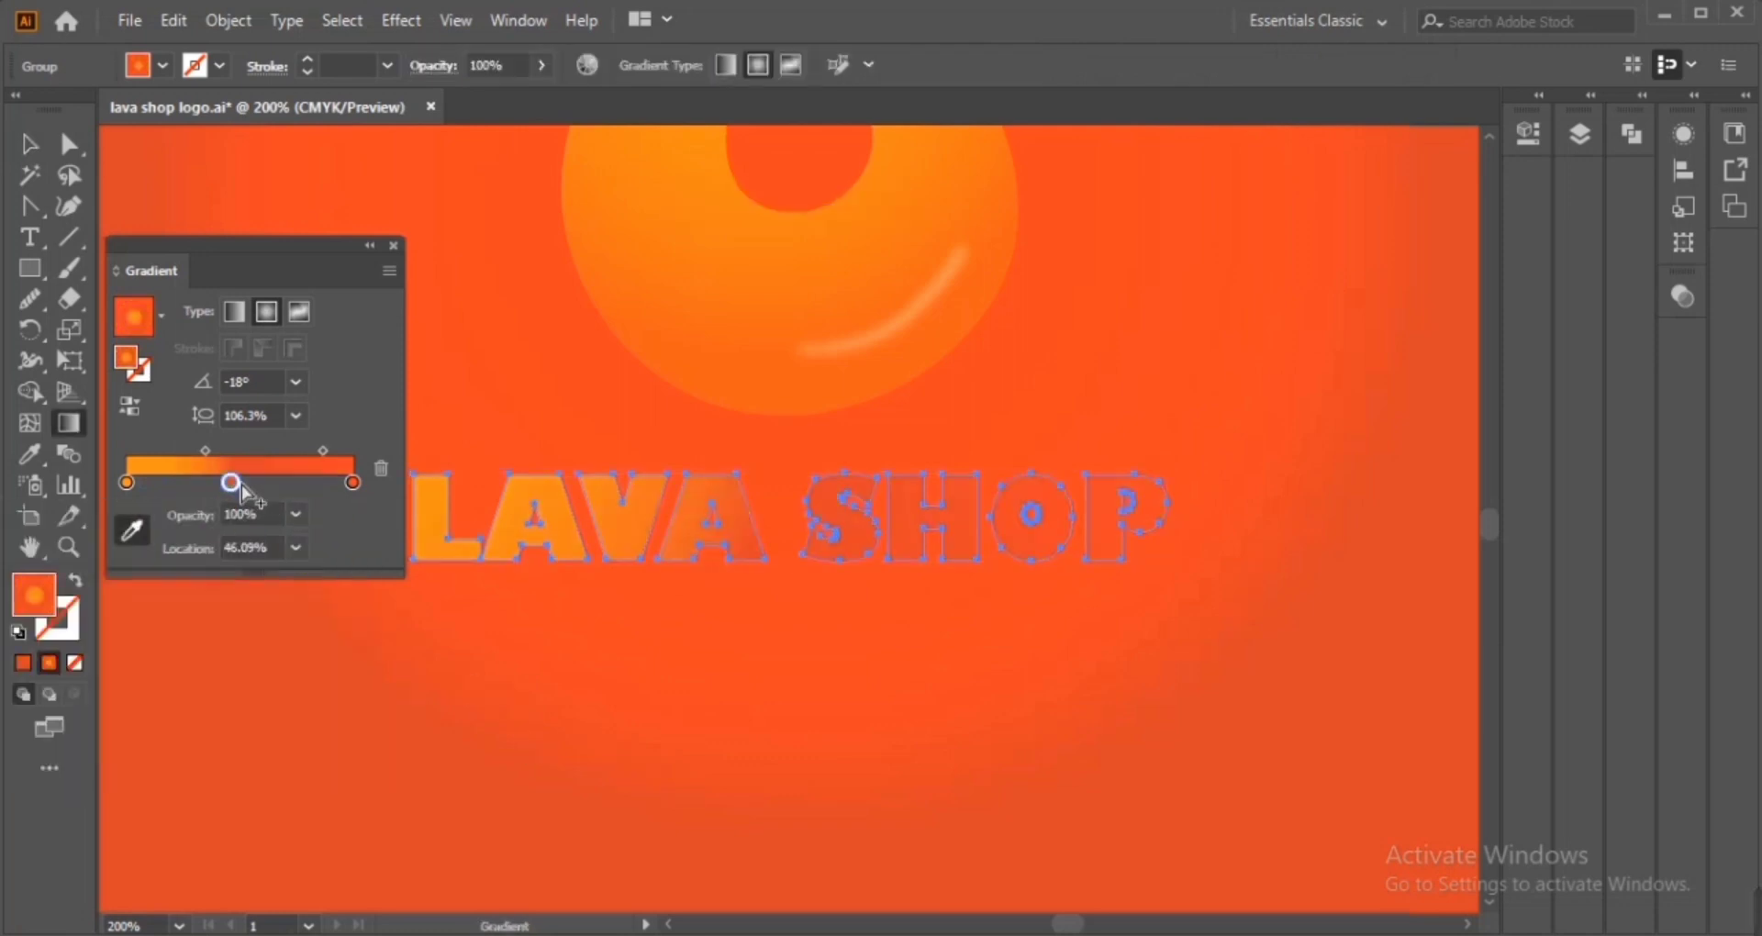
# Try setting the middle stop's opacity to 20%, then undo it
pyautogui.click(295, 515)
pyautogui.click(321, 607)
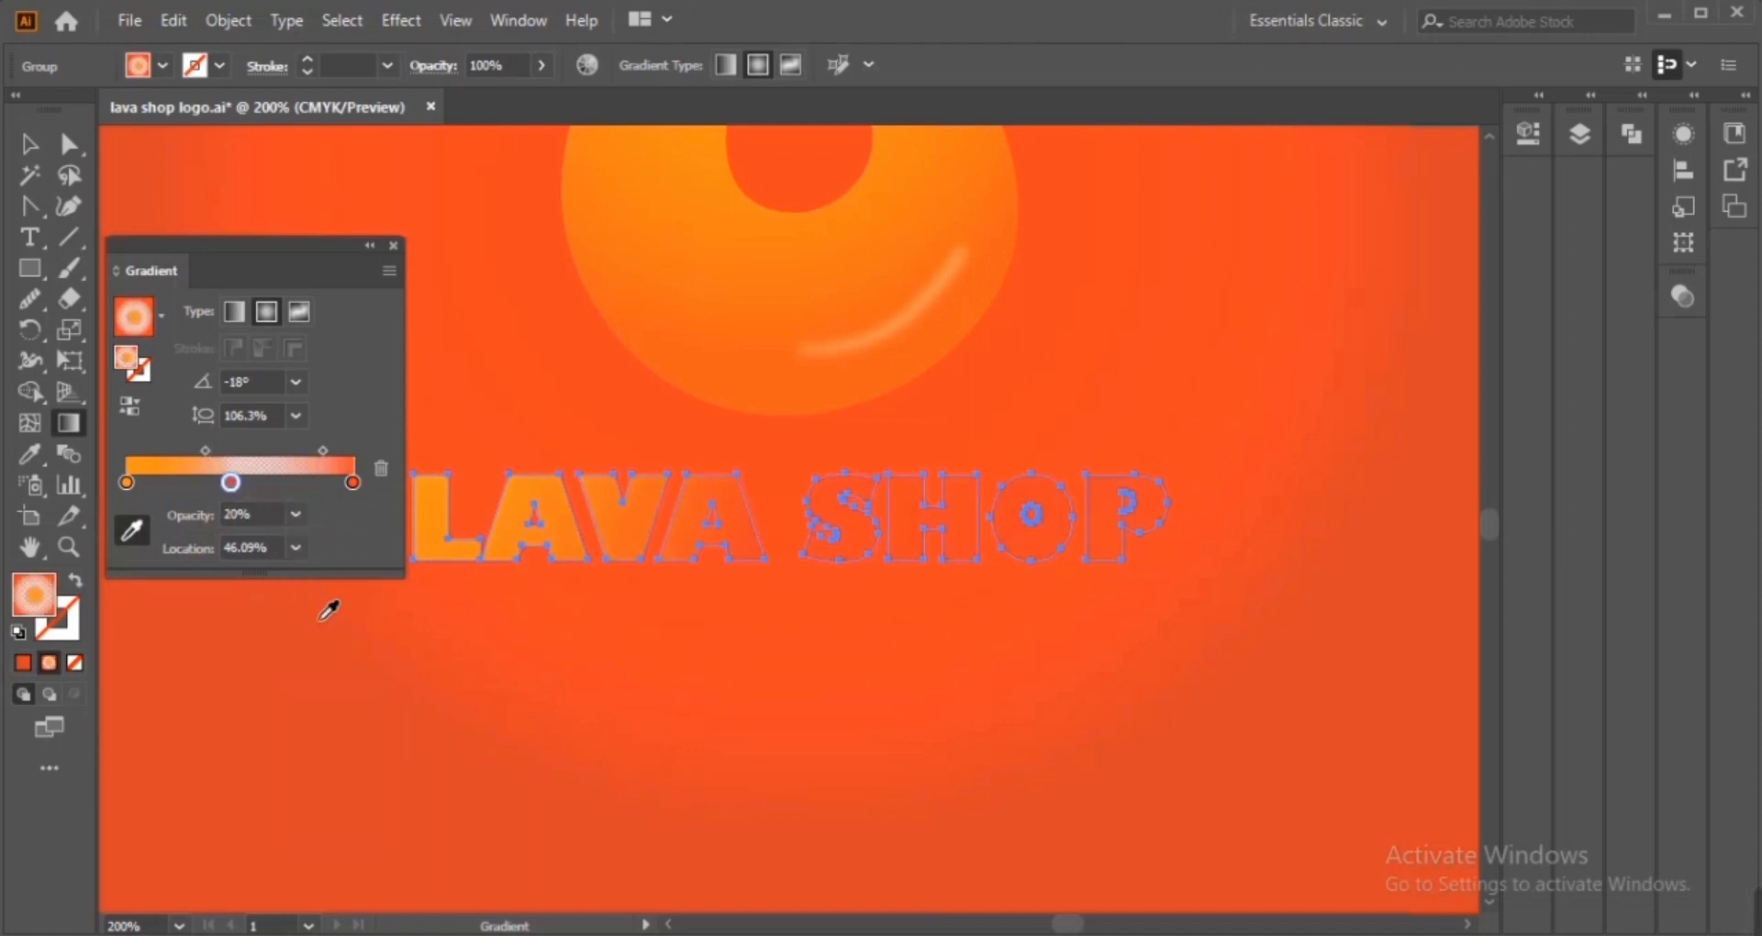
pyautogui.hotkey('ctrl', 'z')
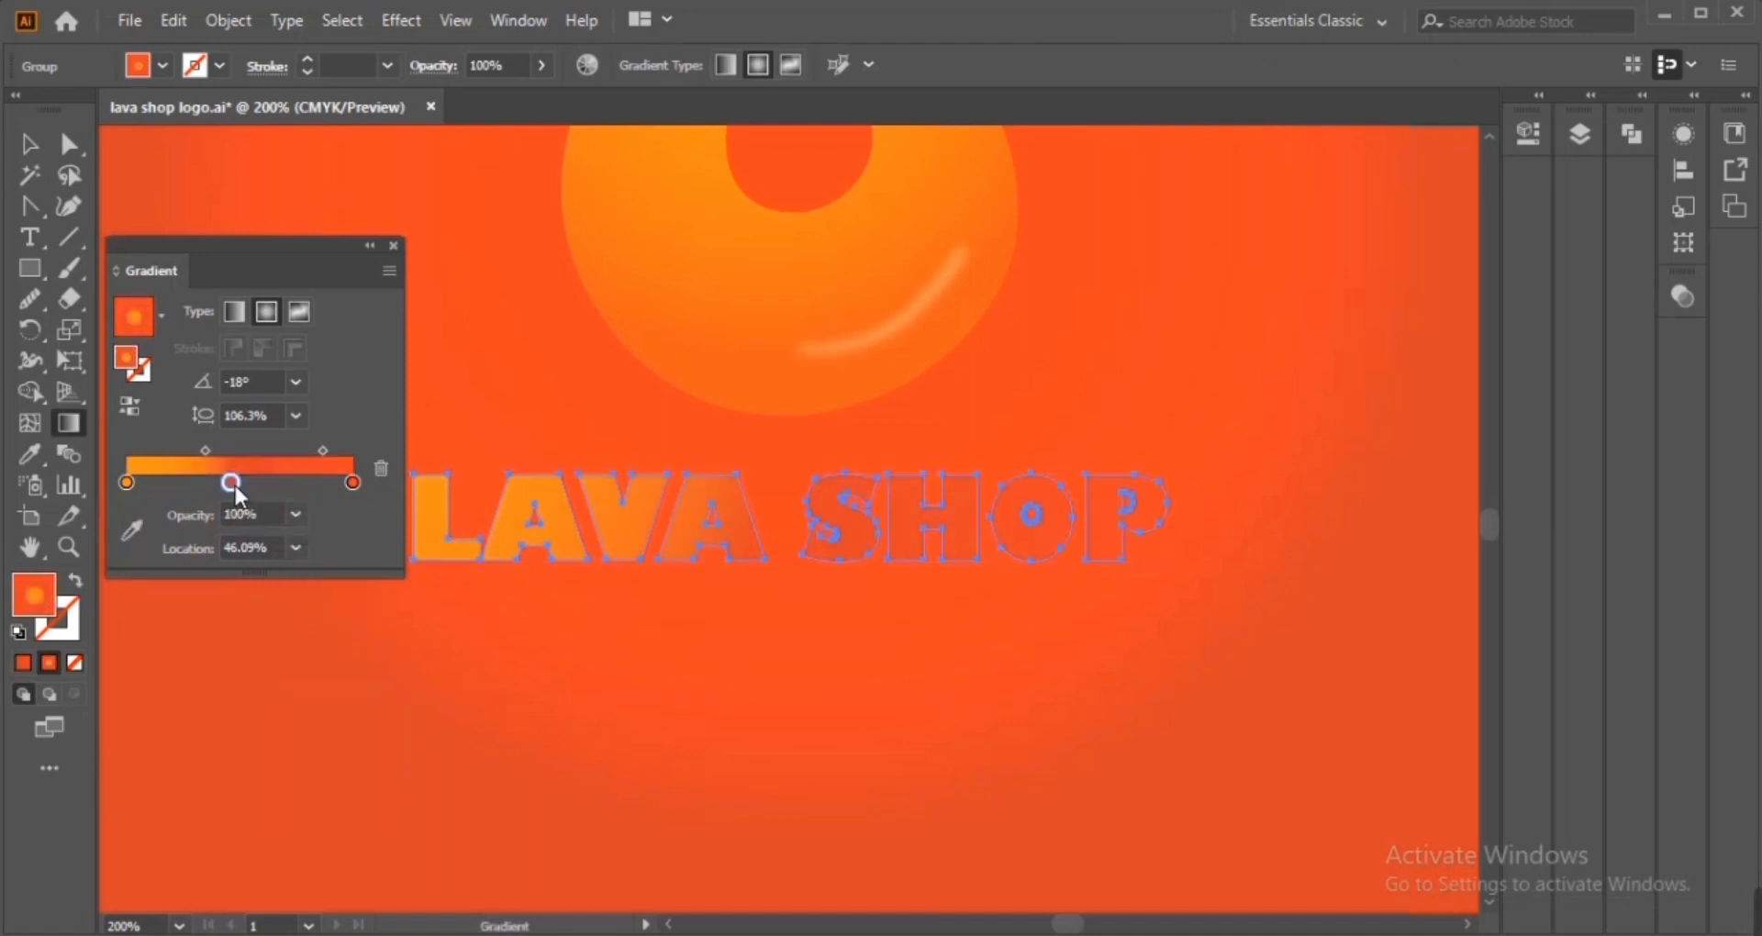
pyautogui.hotkey('ctrl', 'z')
# Set the middle stop's colour to the orange swatch R=247 G=147 B=30
pyautogui.doubleClick(235, 486)
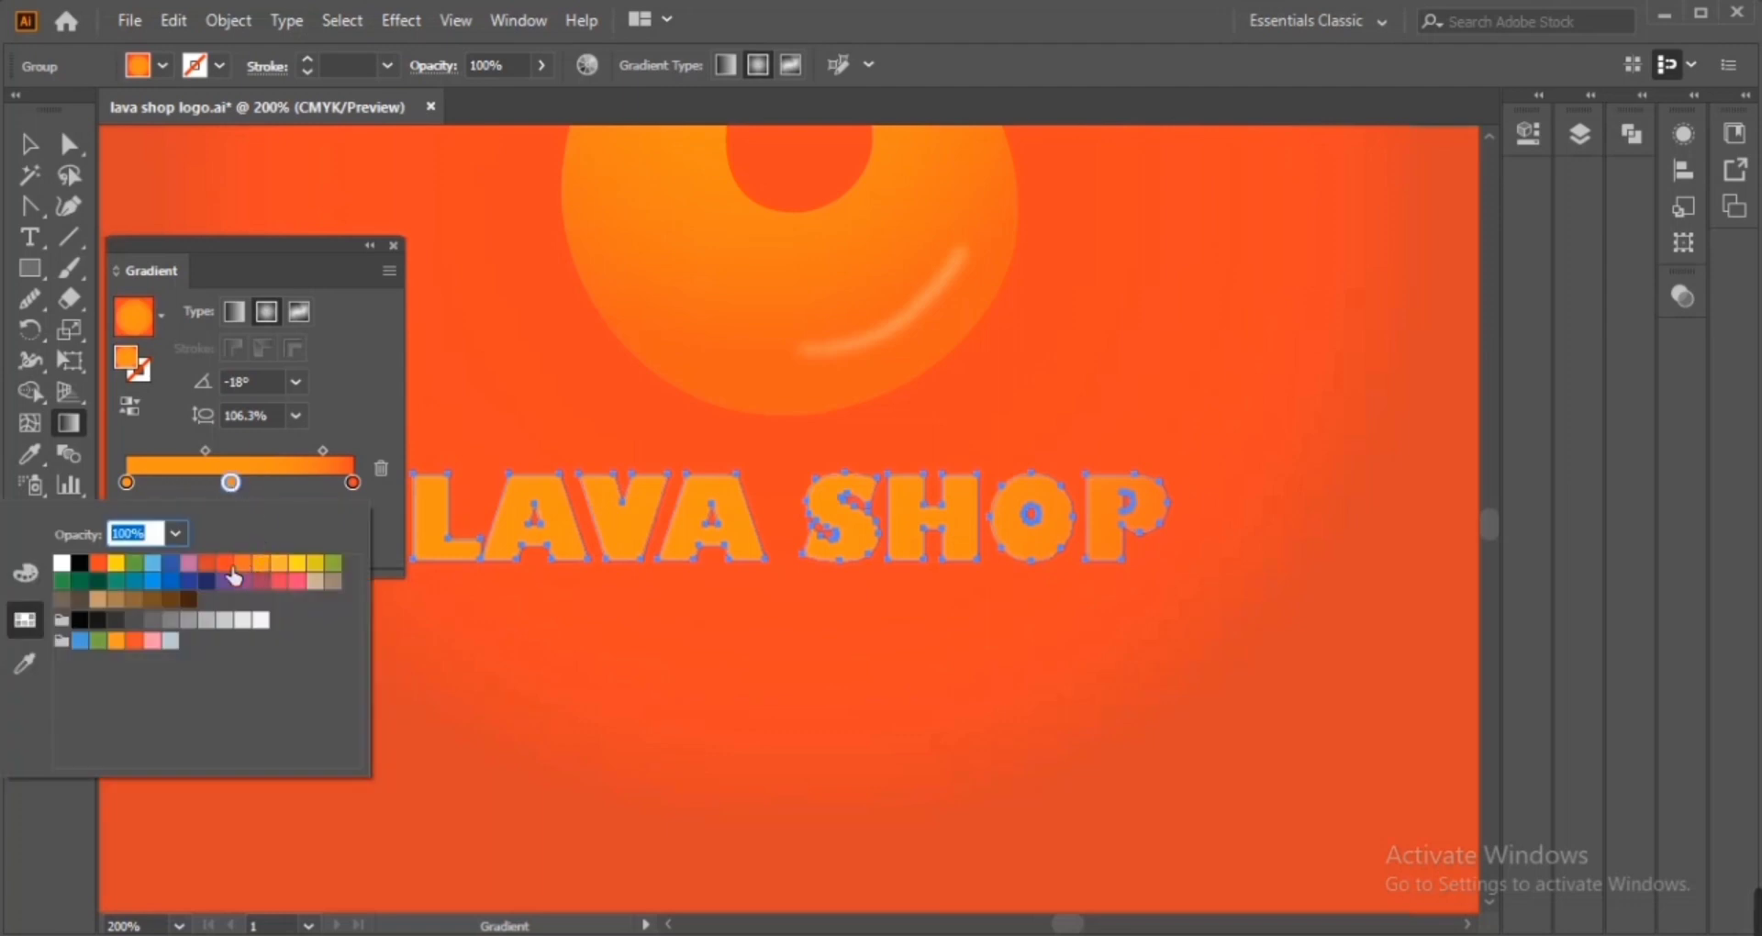
pyautogui.click(261, 564)
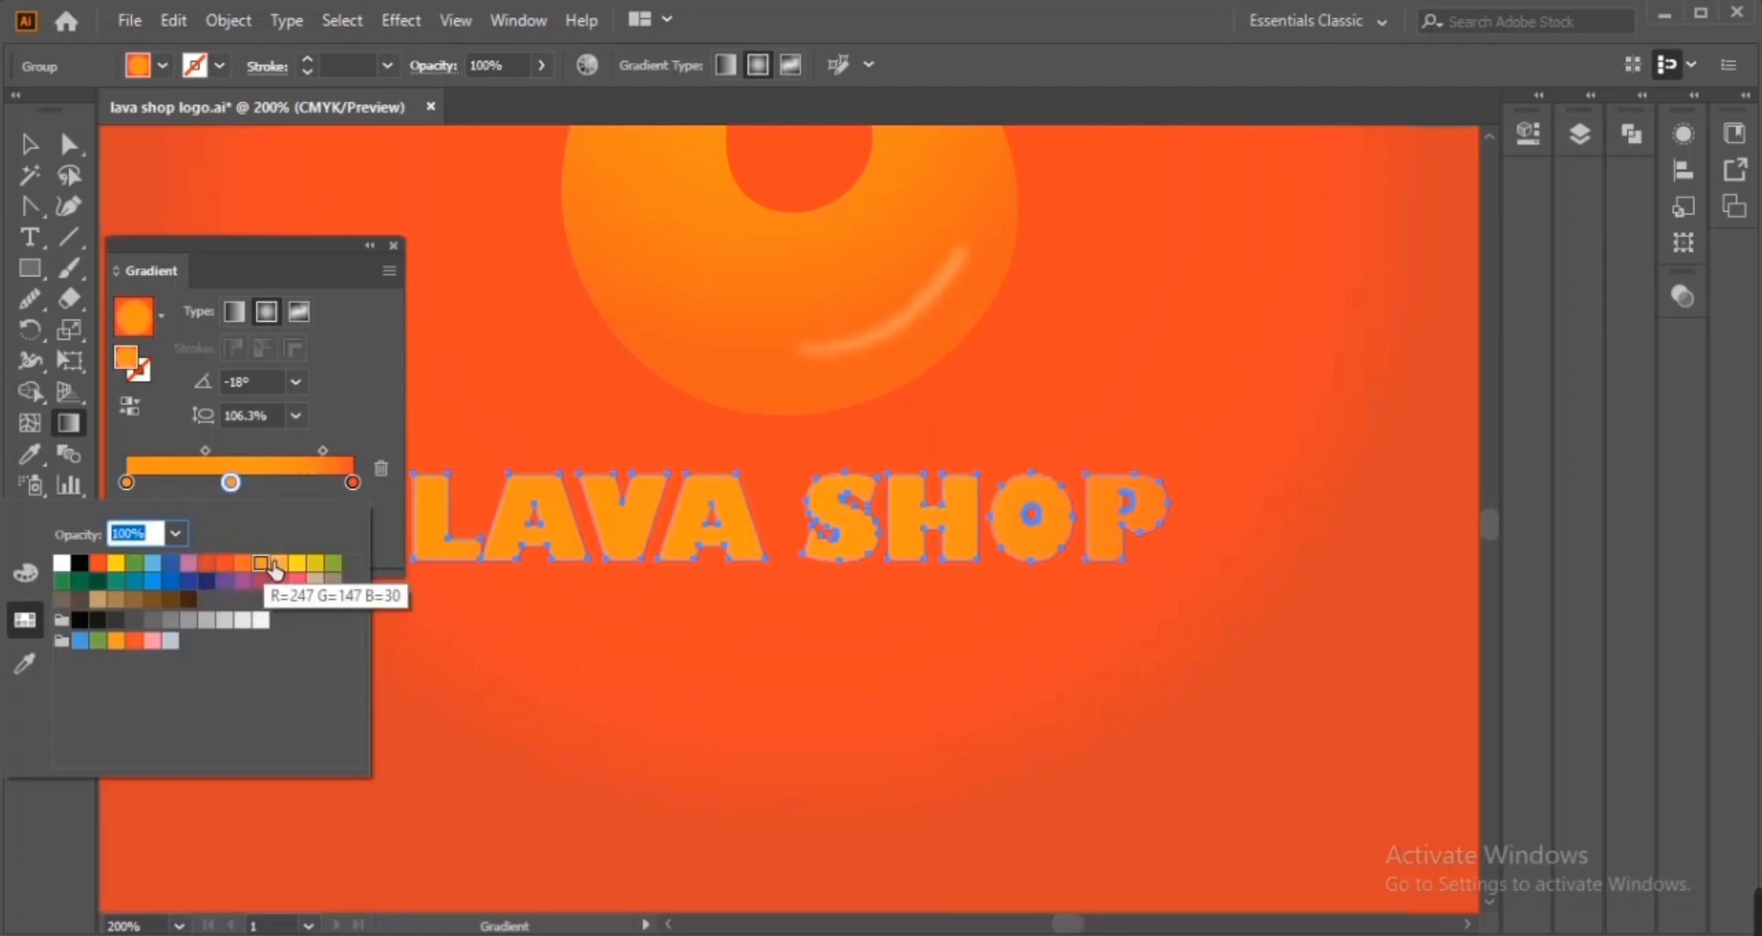
pyautogui.click(280, 563)
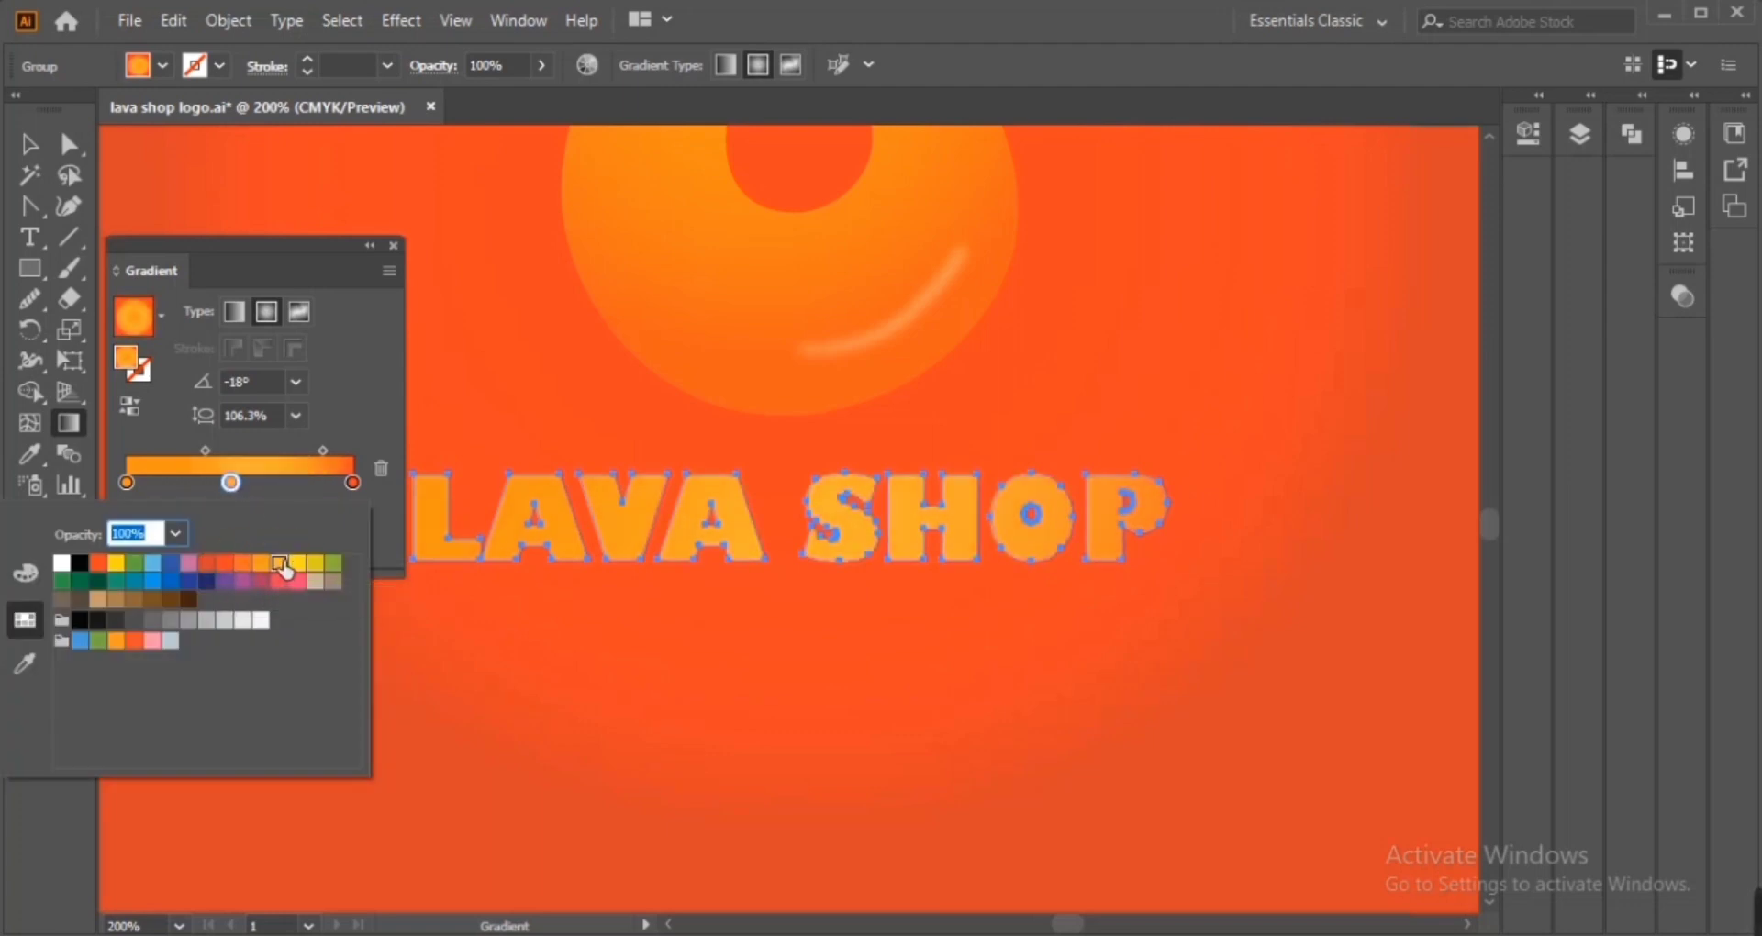
pyautogui.click(133, 404)
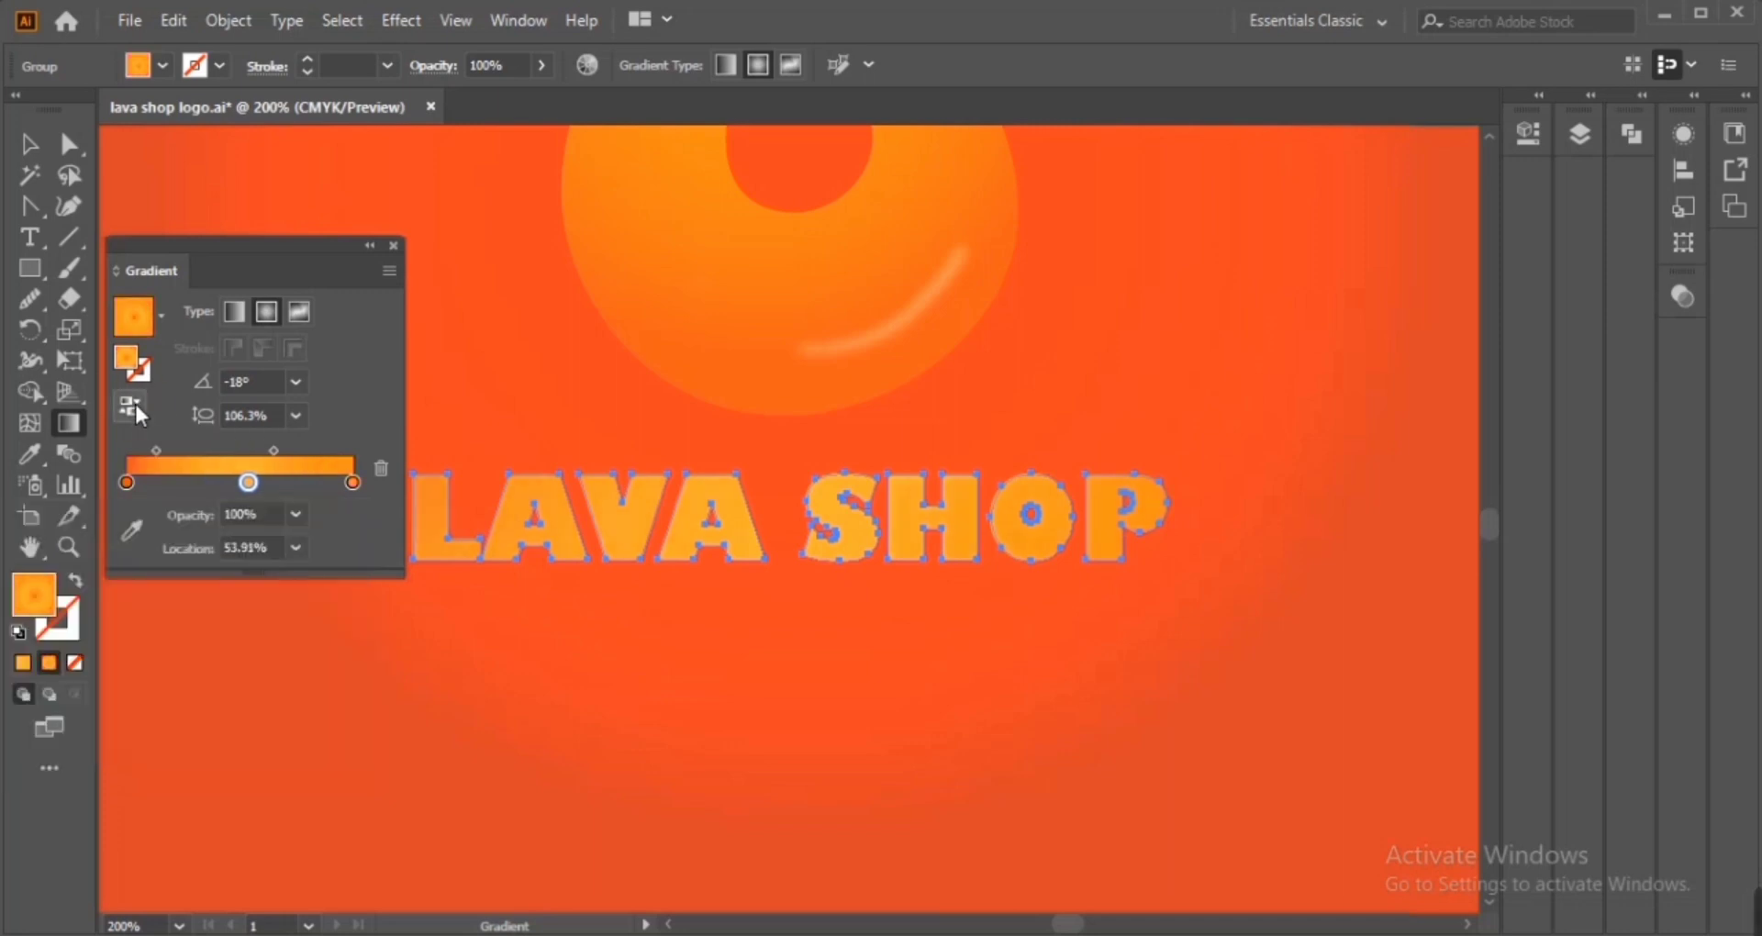
# Undo the last five edits to the lettering's gradient
pyautogui.click(527, 791)
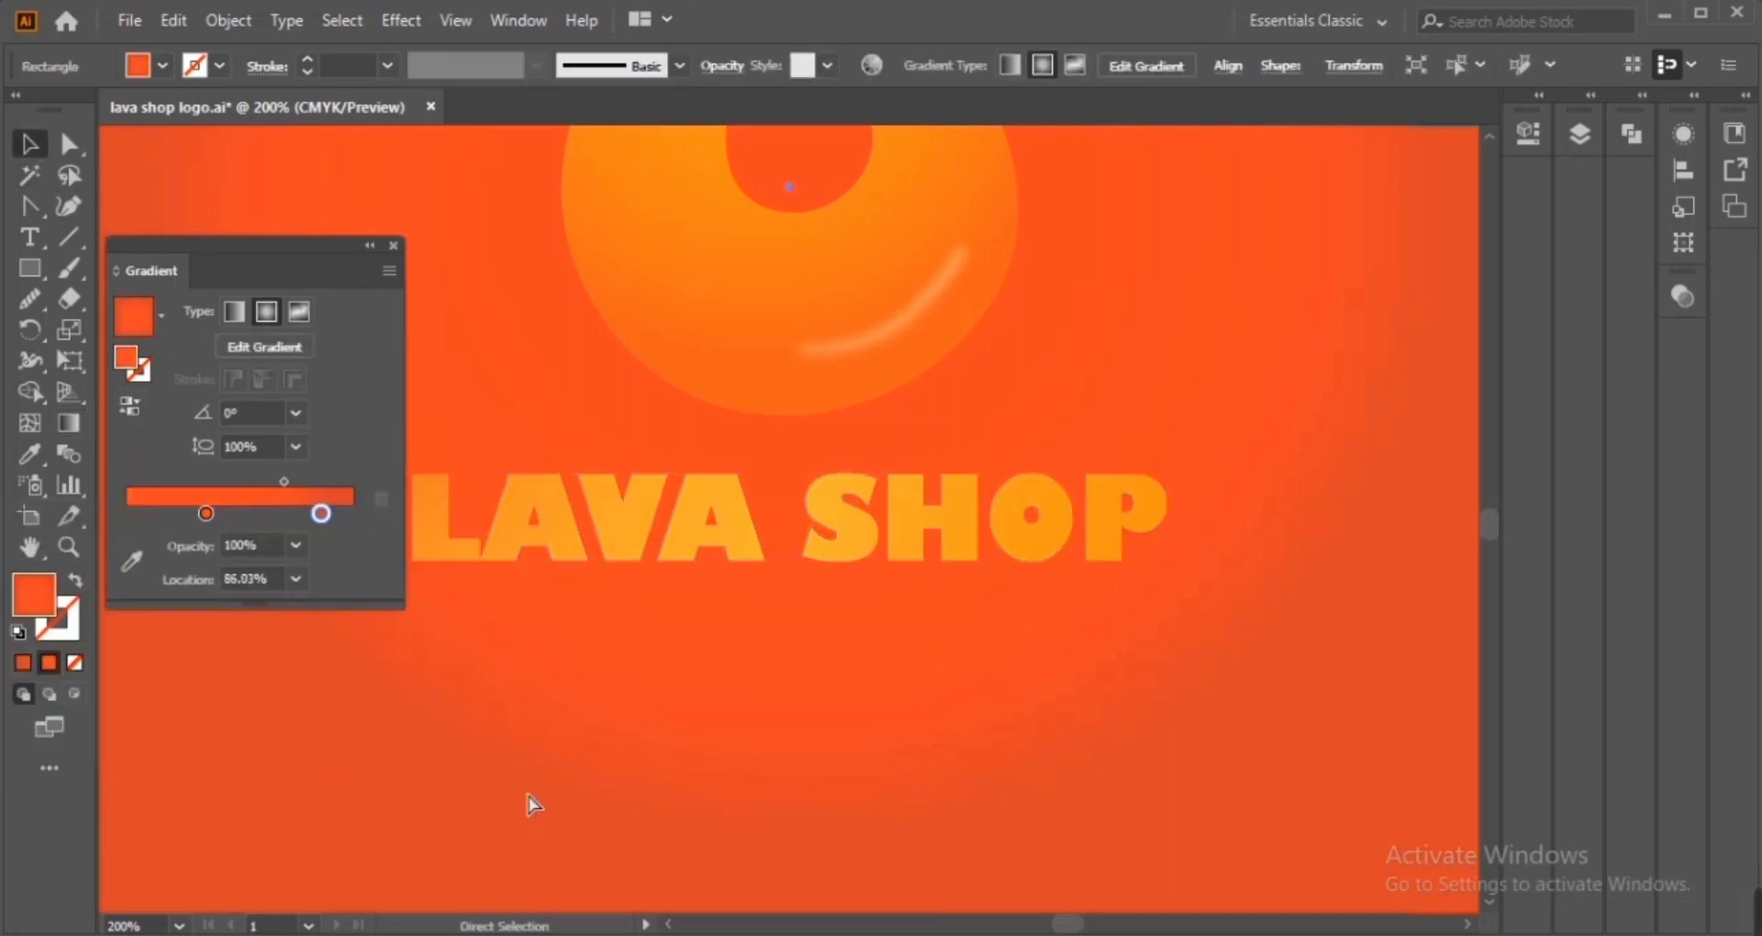
pyautogui.hotkey('ctrl', '0')
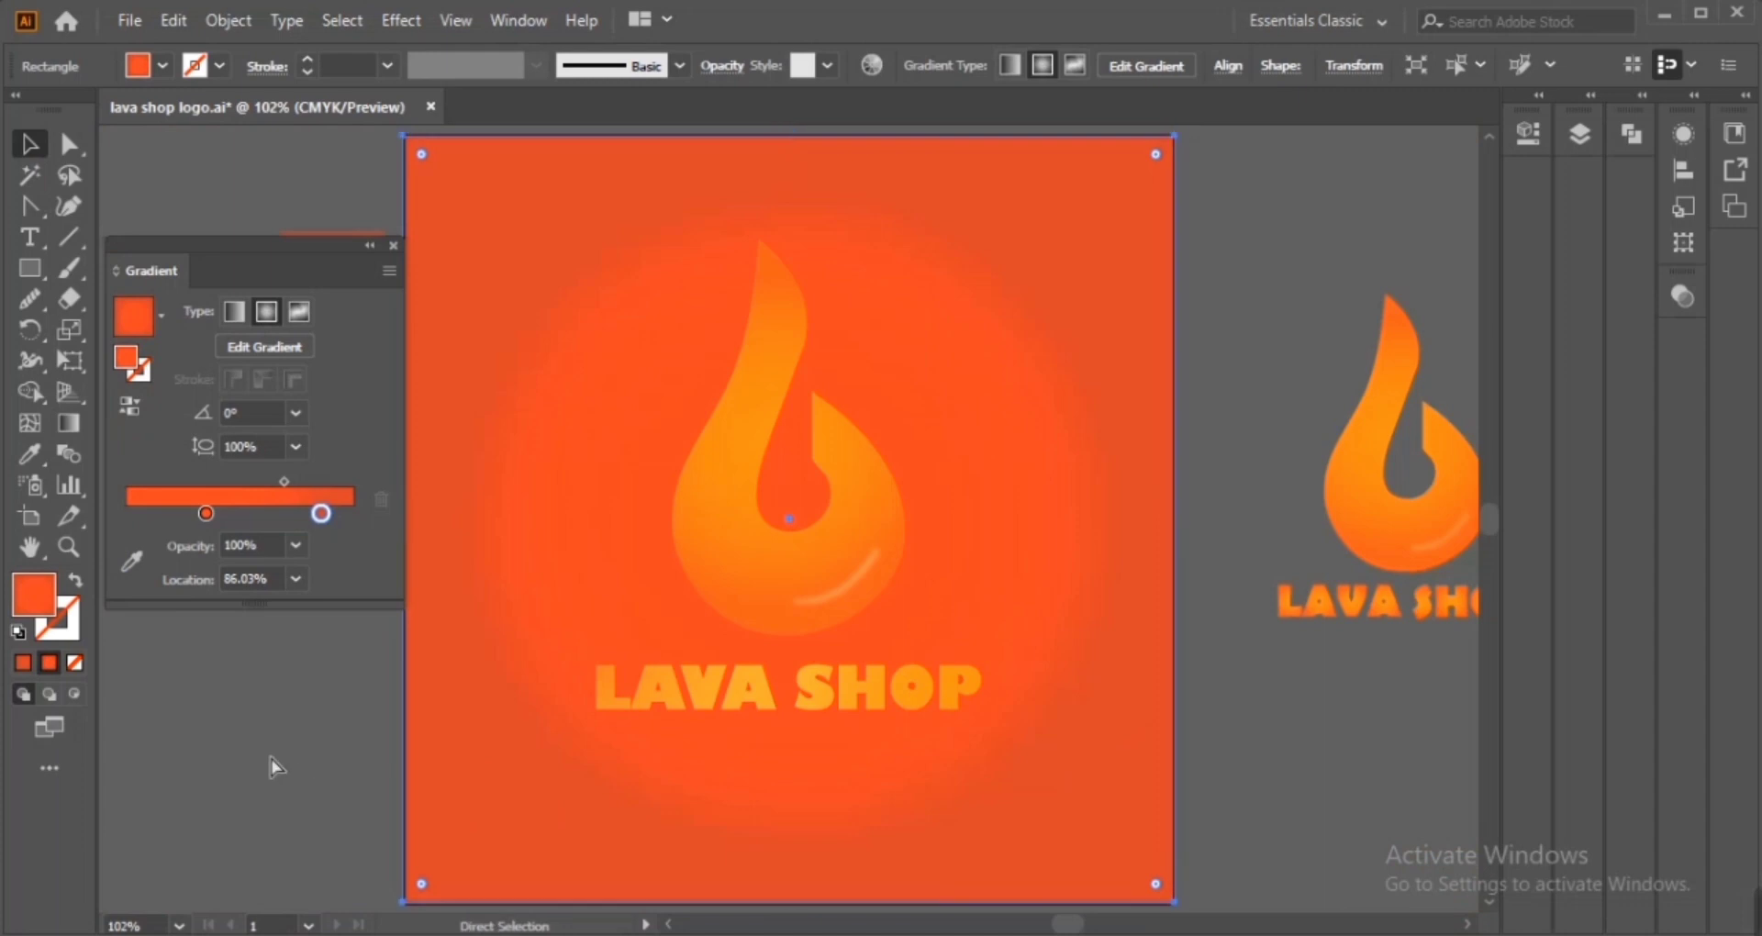
pyautogui.click(271, 756)
pyautogui.hotkey('ctrl', 'z')
pyautogui.hotkey('ctrl', 'z')
pyautogui.hotkey('ctrl', 'z')
pyautogui.hotkey('ctrl', 'z')
pyautogui.hotkey('ctrl', 'z')
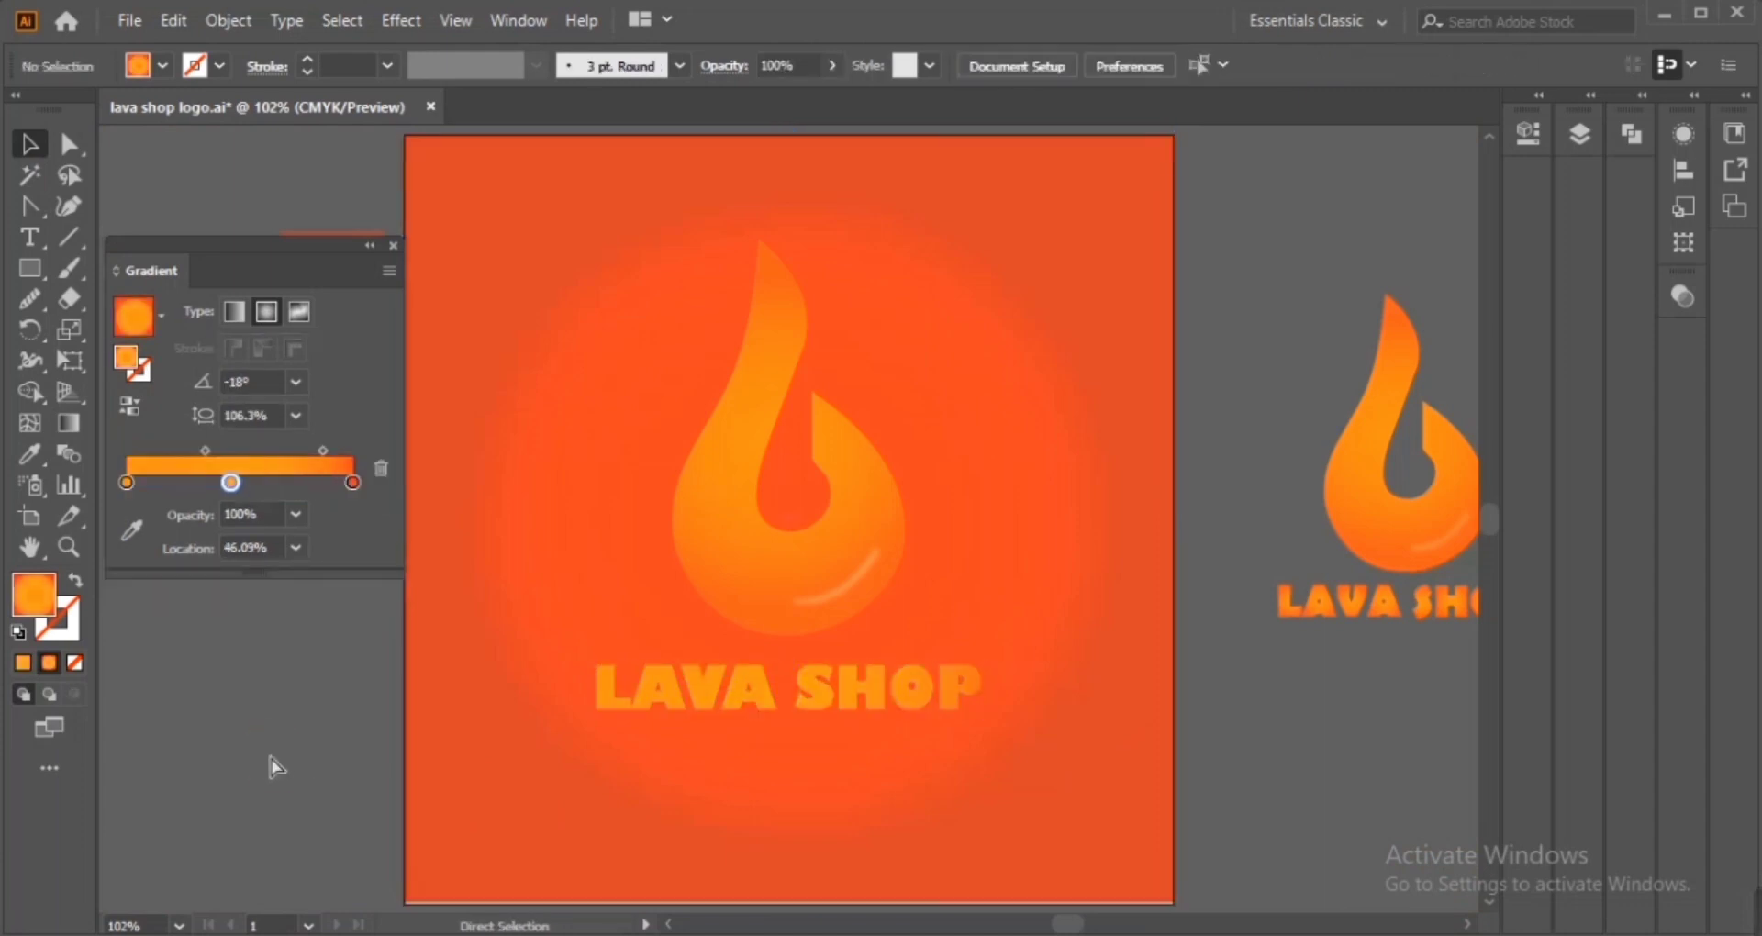
pyautogui.hotkey('ctrl', 'z')
pyautogui.hotkey('ctrl', 'z')
# Select the flame logo group and ungroup it
pyautogui.click(746, 550)
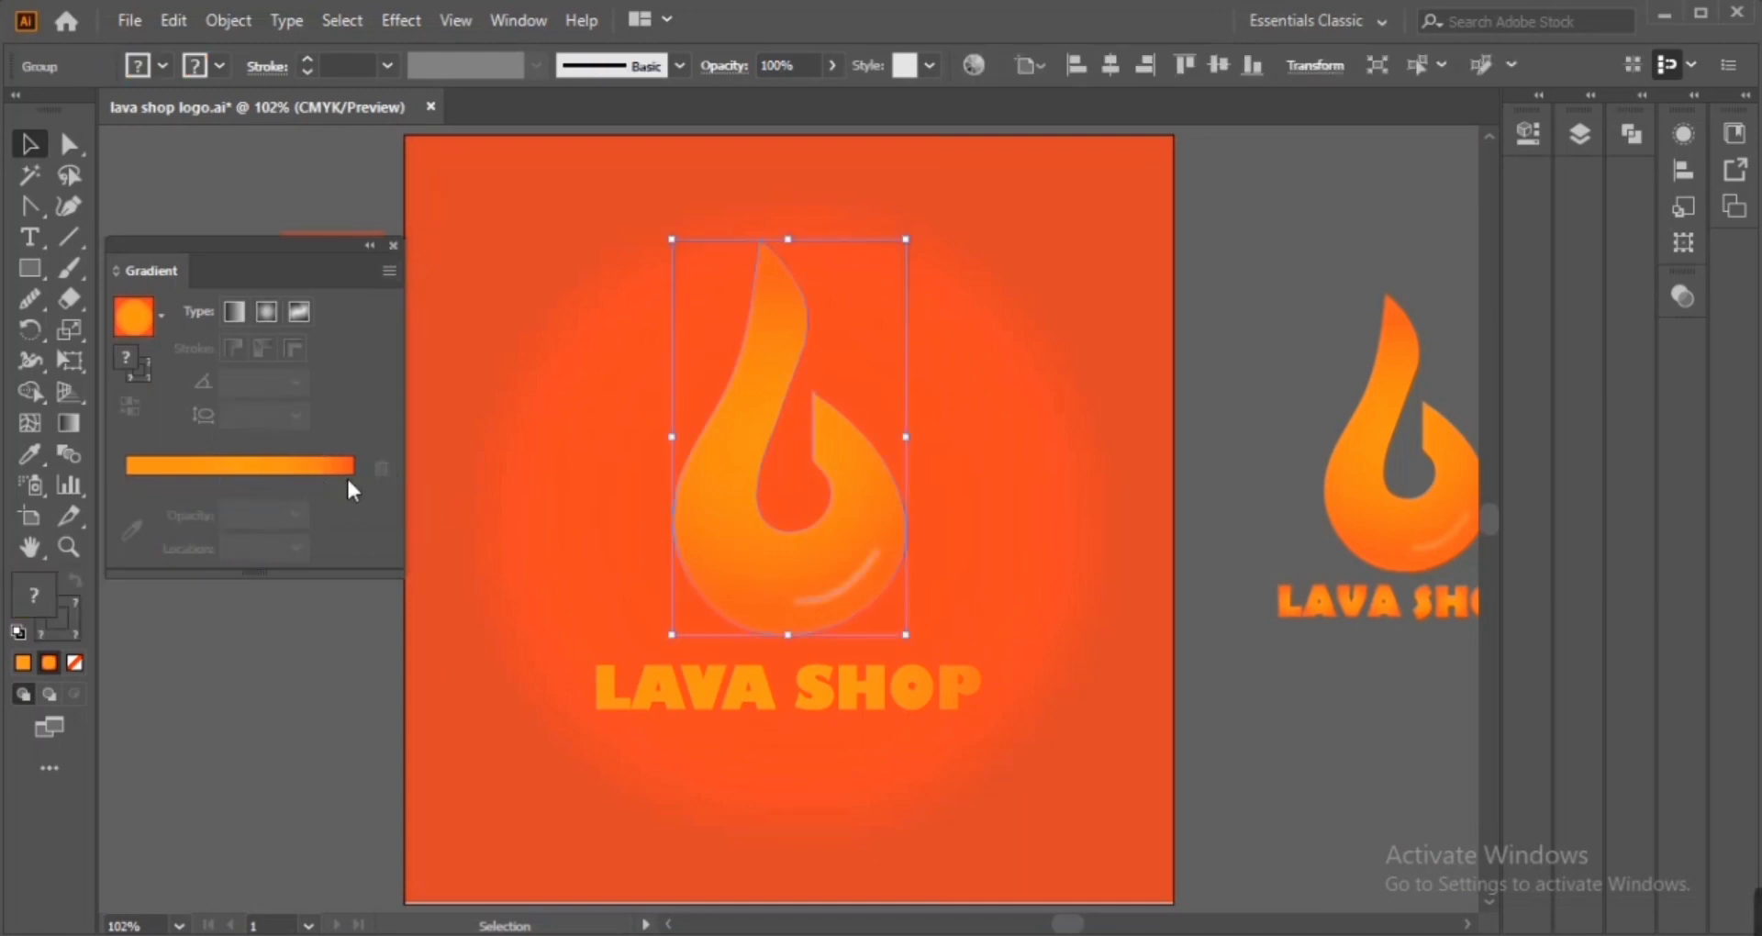
pyautogui.rightClick(767, 554)
pyautogui.click(897, 319)
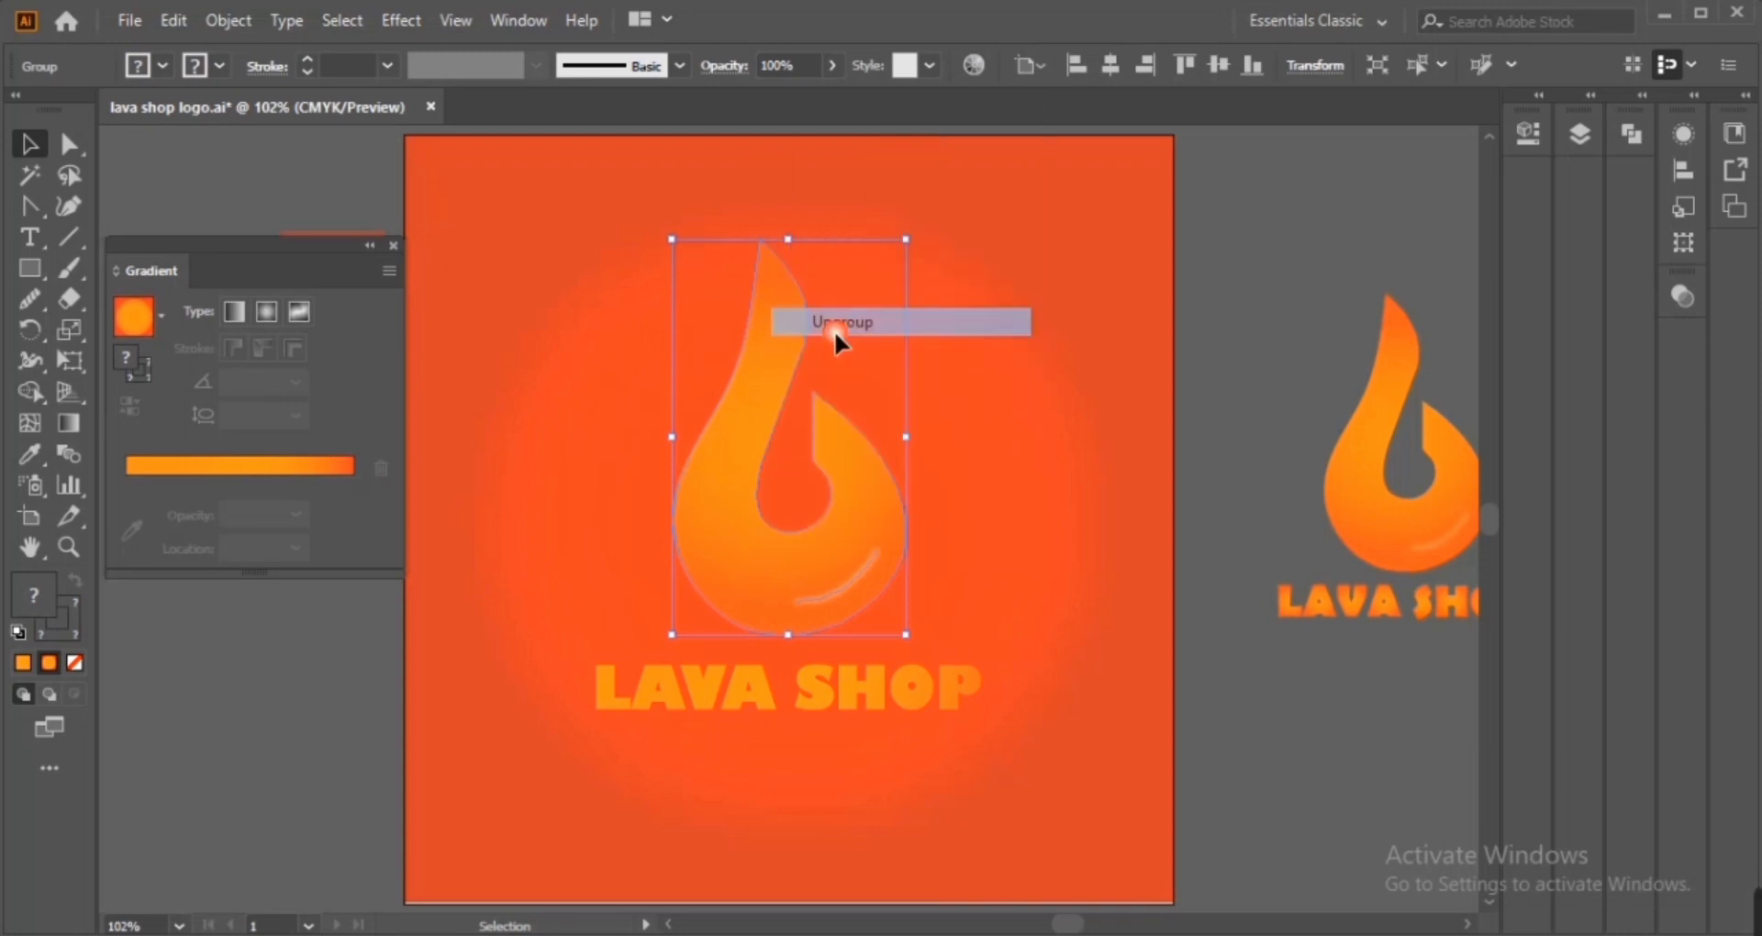
# Move the flame body's gradient start stop to about 40% location
pyautogui.click(769, 549)
pyautogui.moveTo(127, 513); pyautogui.dragTo(209, 514)
pyautogui.moveTo(353, 513); pyautogui.dragTo(347, 514)
pyautogui.moveTo(210, 512); pyautogui.dragTo(216, 513)
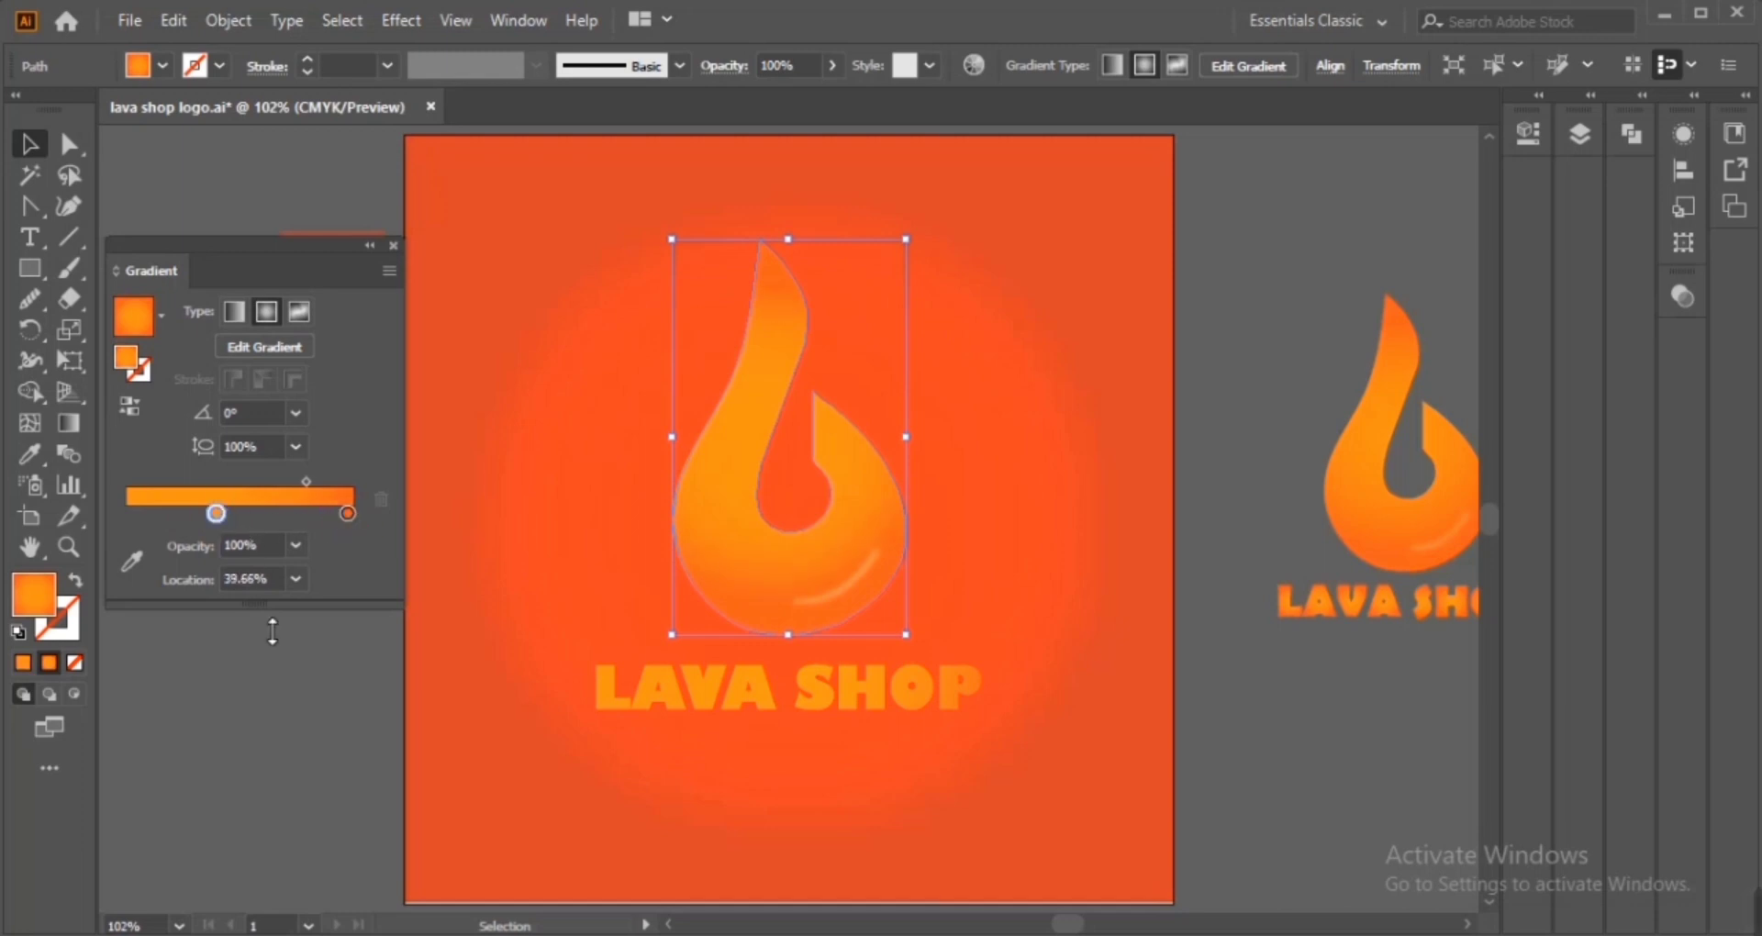
# Shift the end stop of the lower flame part's gradient slightly inward
pyautogui.click(318, 685)
pyautogui.click(778, 616)
pyautogui.moveTo(345, 512); pyautogui.dragTo(330, 515)
pyautogui.click(202, 514)
pyautogui.click(347, 702)
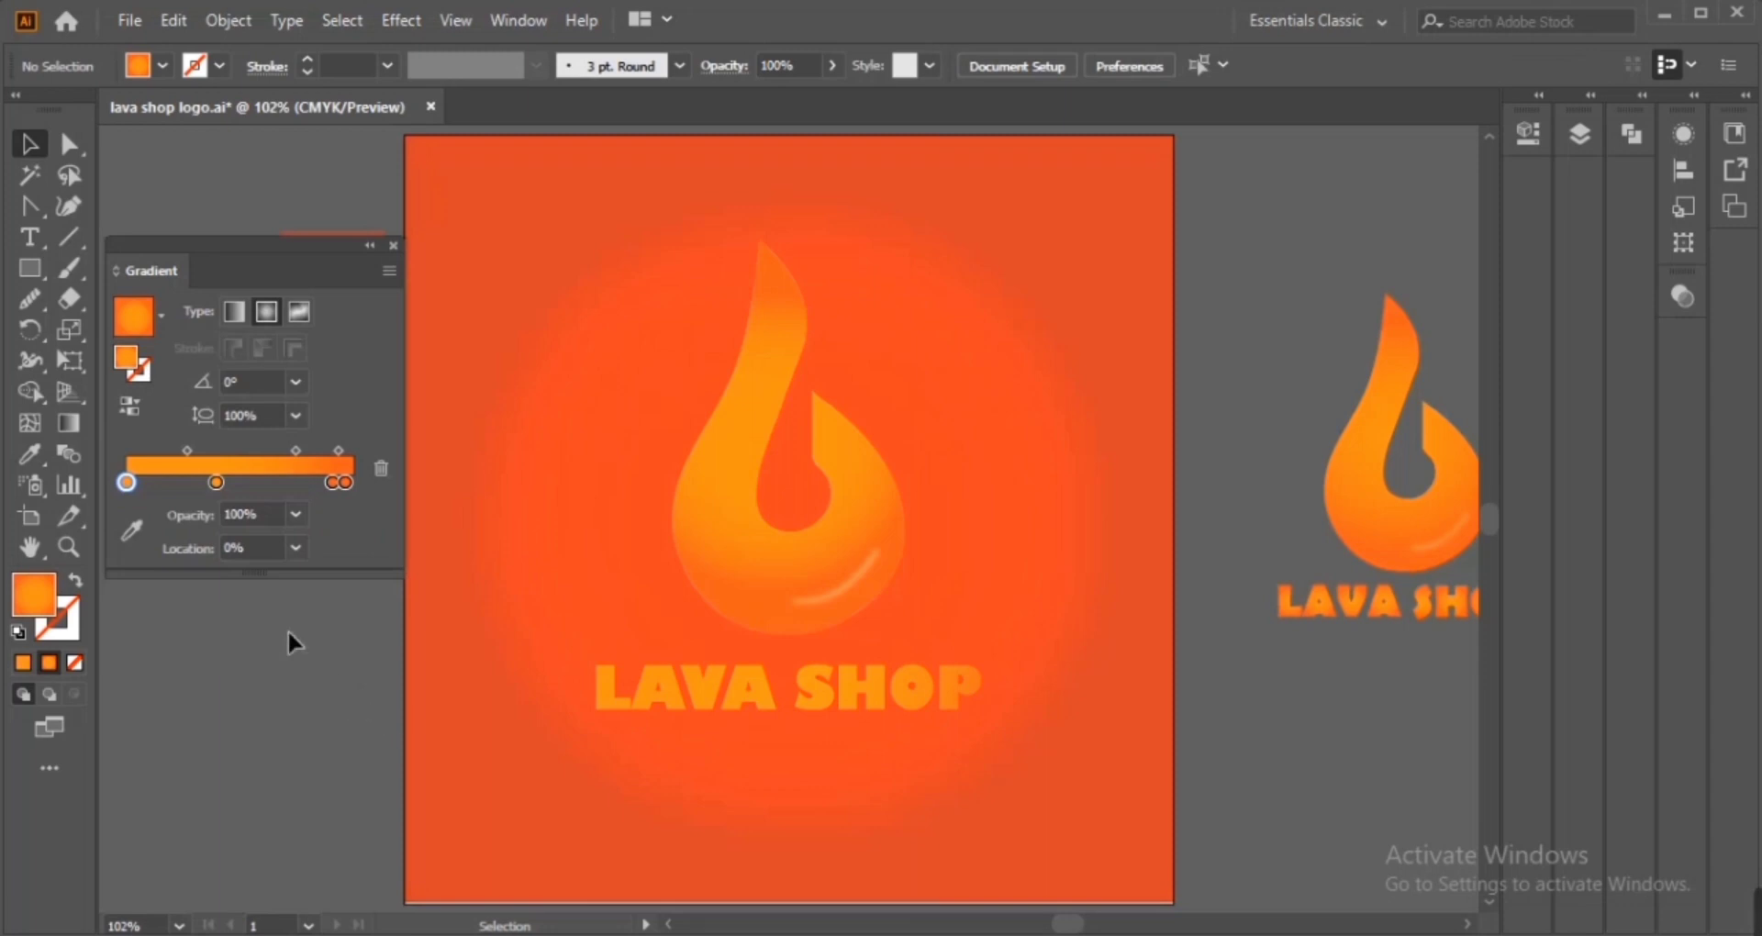
# Regroup the flame's separate parts into one group and close the Gradient panel
pyautogui.click(907, 687)
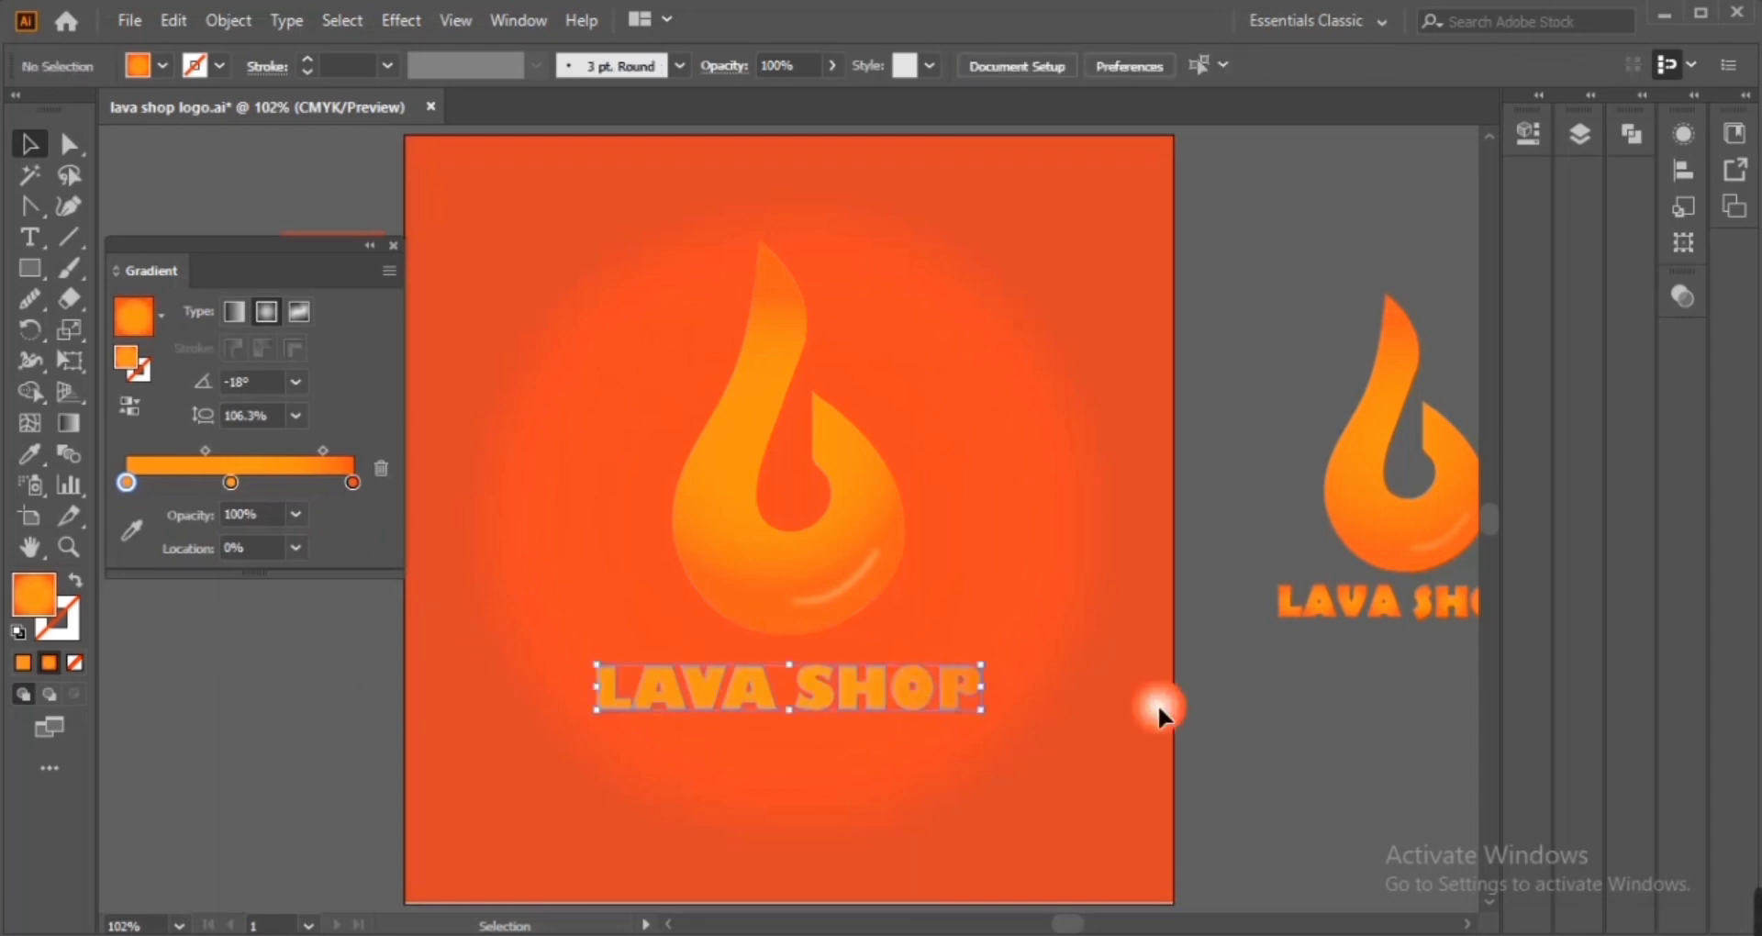
pyautogui.click(1015, 506)
pyautogui.click(228, 20)
pyautogui.moveTo(458, 189)
pyautogui.click(640, 190)
pyautogui.moveTo(859, 608); pyautogui.dragTo(872, 618)
pyautogui.rightClick(872, 619)
pyautogui.click(957, 245)
pyautogui.moveTo(607, 428); pyautogui.dragTo(826, 726)
pyautogui.rightClick(824, 725)
pyautogui.click(883, 462)
pyautogui.click(1084, 587)
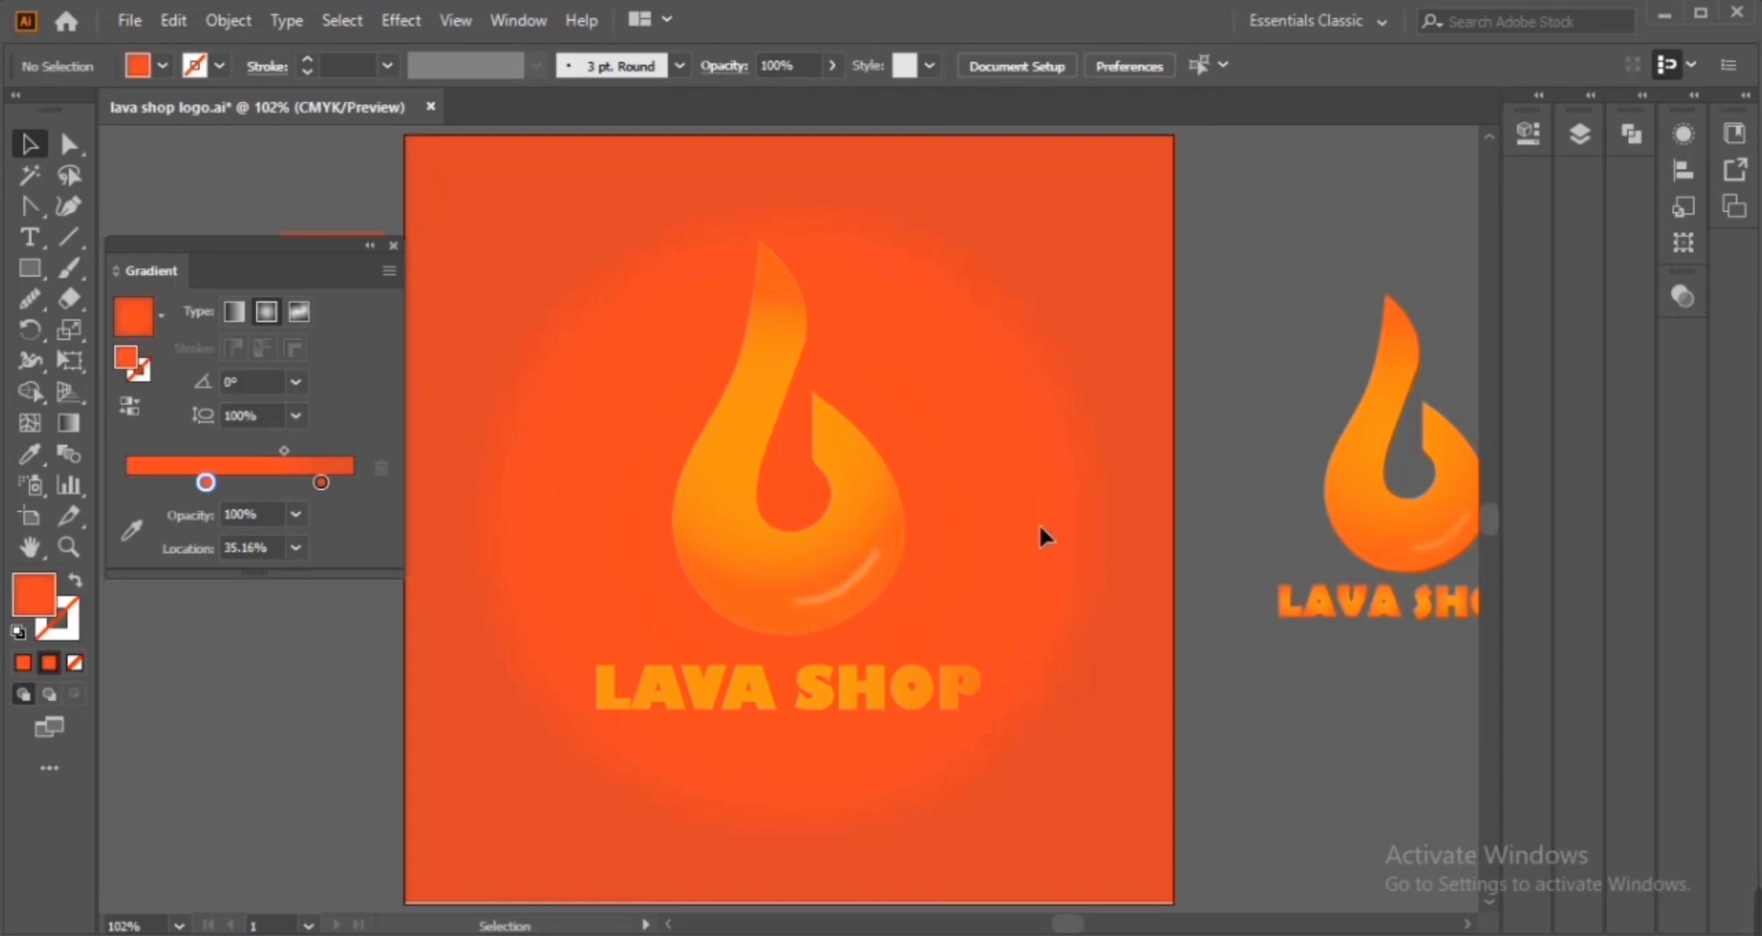
pyautogui.click(395, 246)
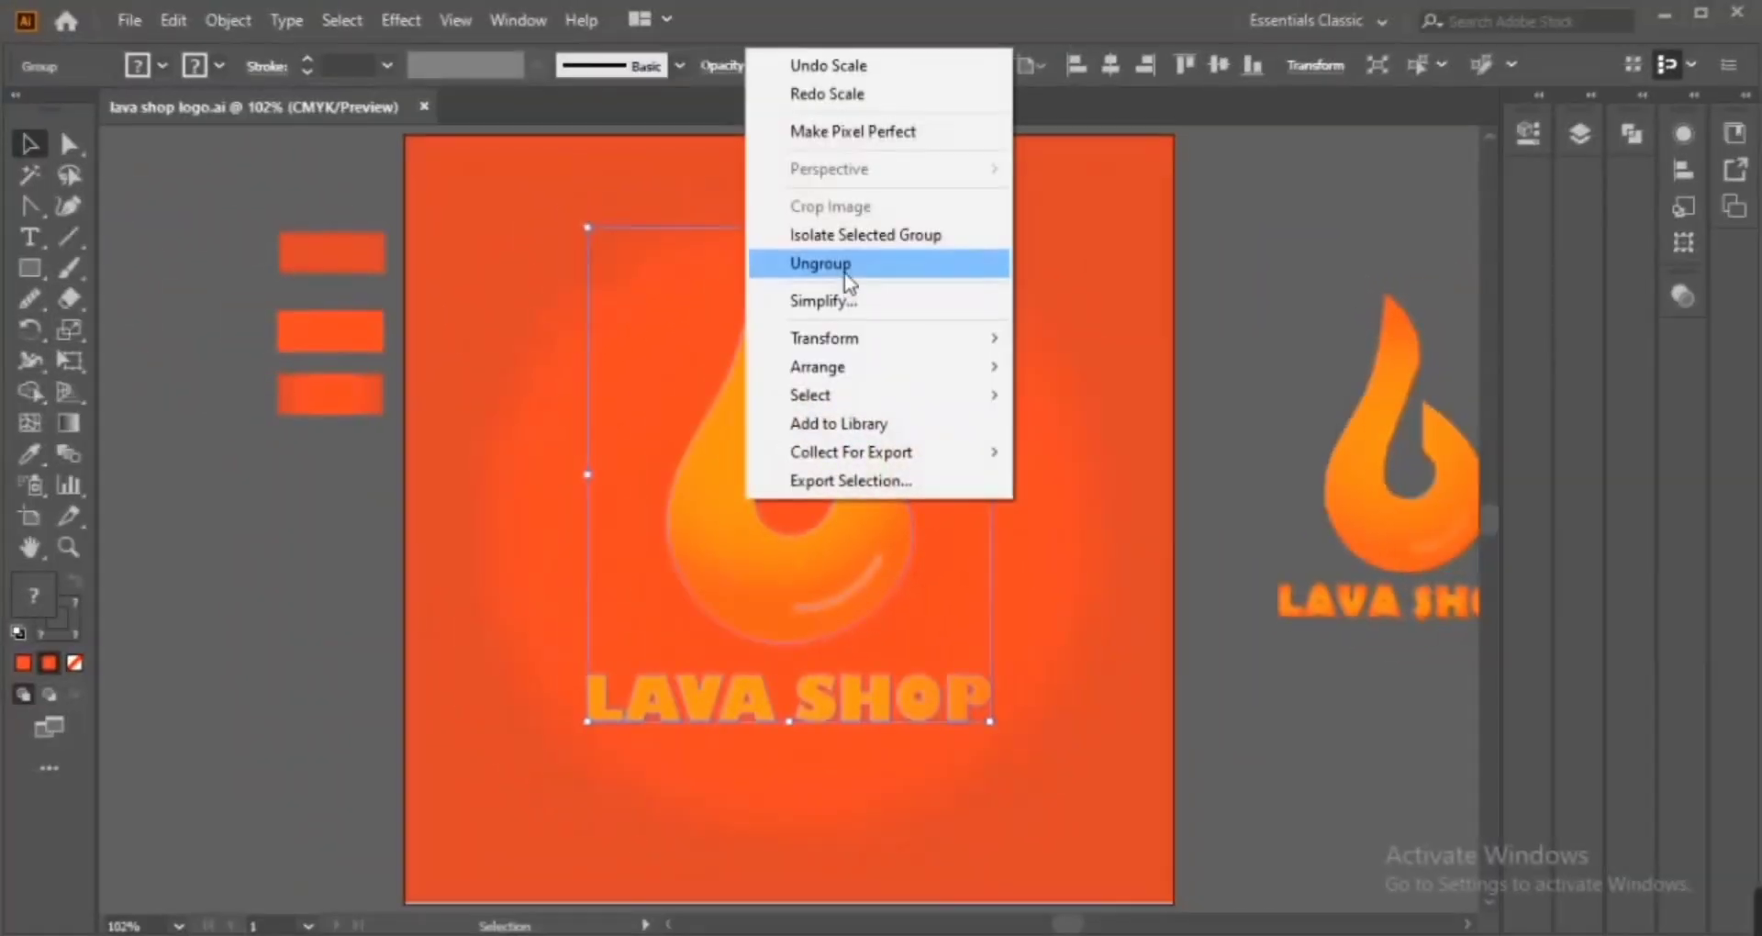
# Copy the flame group and paste the copy in front of it
pyautogui.click(845, 272)
pyautogui.click(982, 459)
pyautogui.rightClick(886, 521)
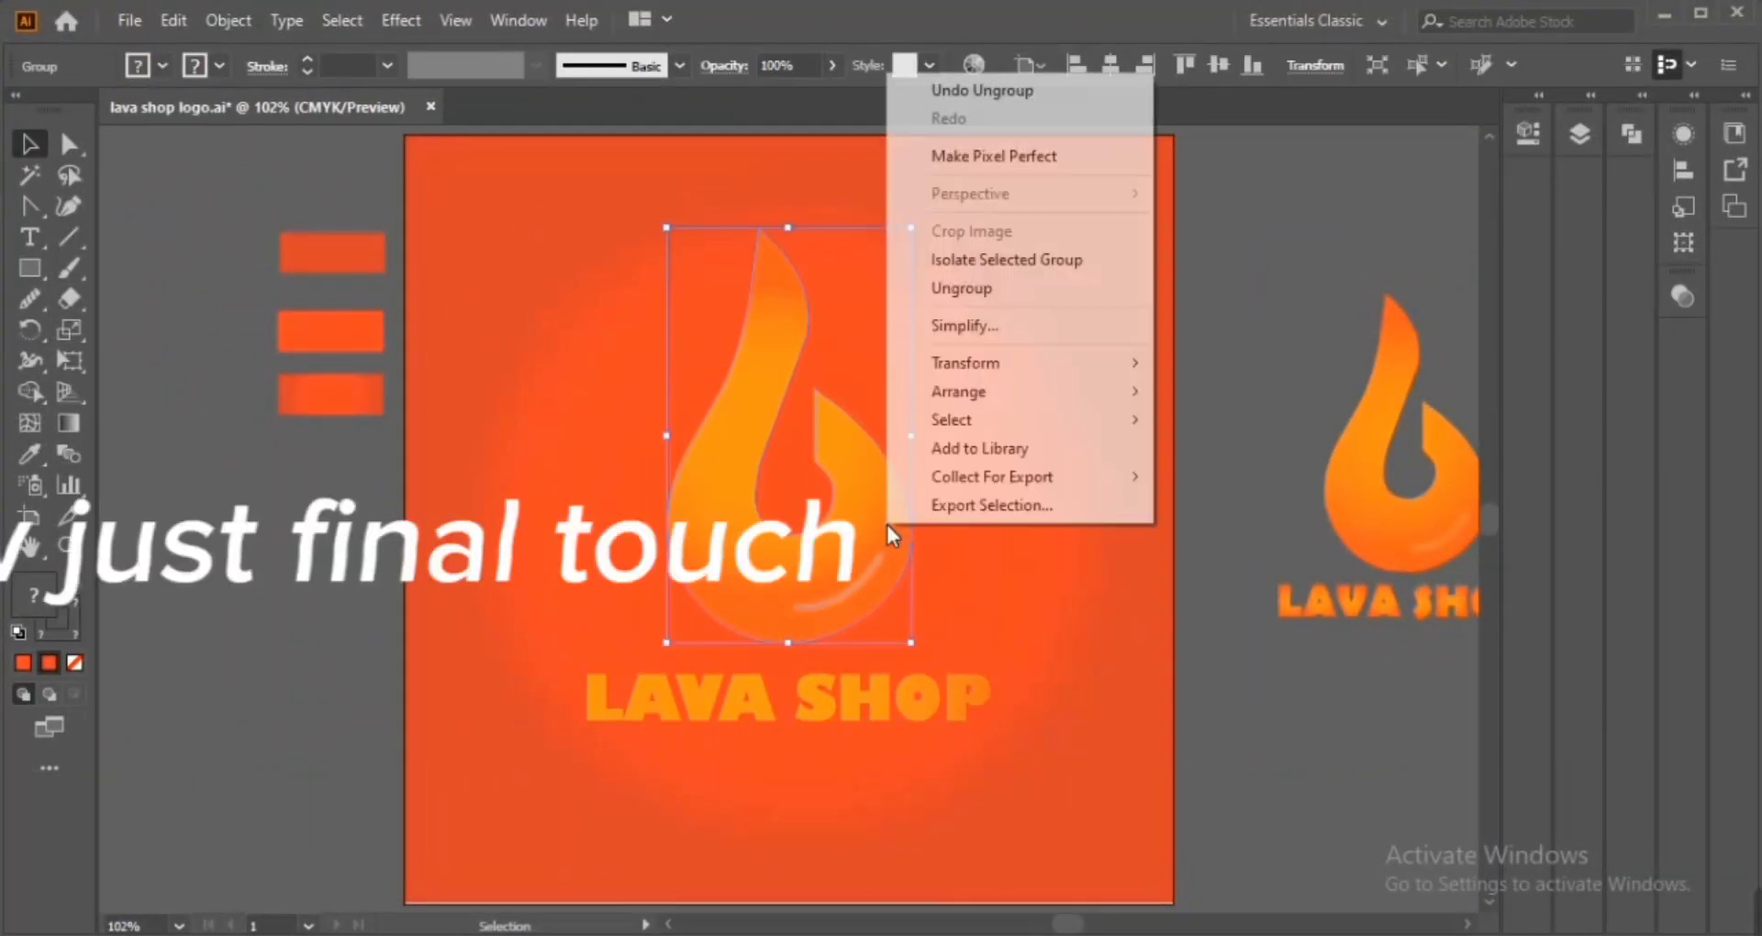
pyautogui.click(863, 527)
pyautogui.click(174, 20)
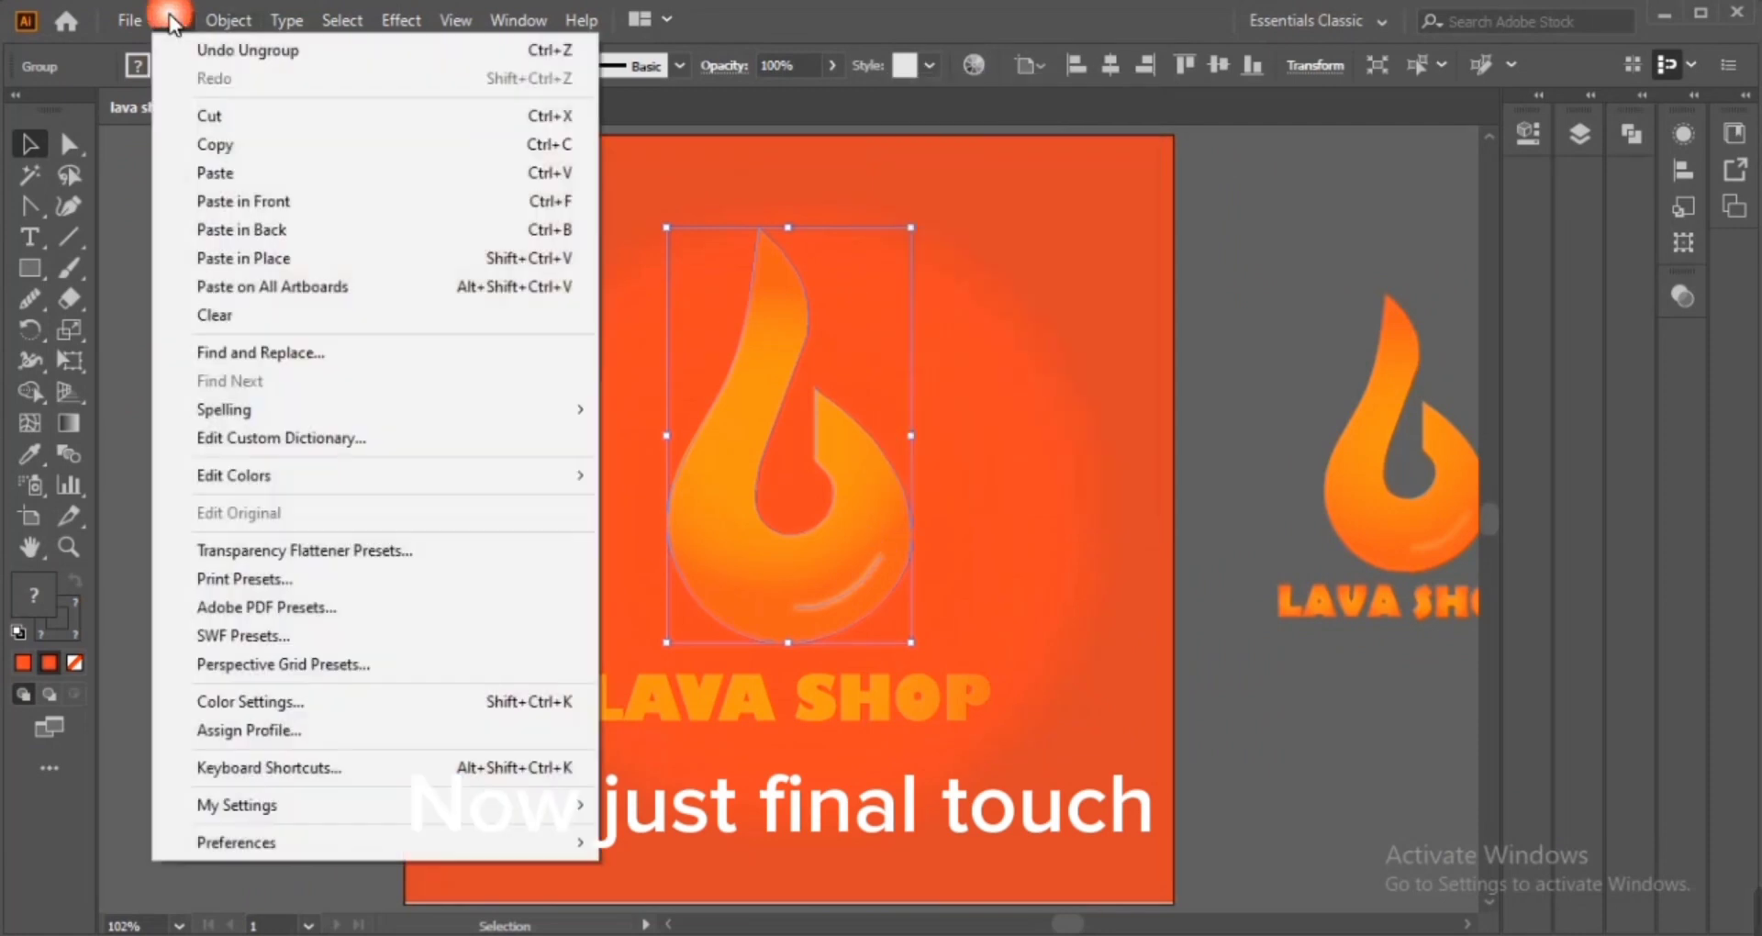
pyautogui.click(213, 142)
pyautogui.click(174, 20)
pyautogui.click(234, 187)
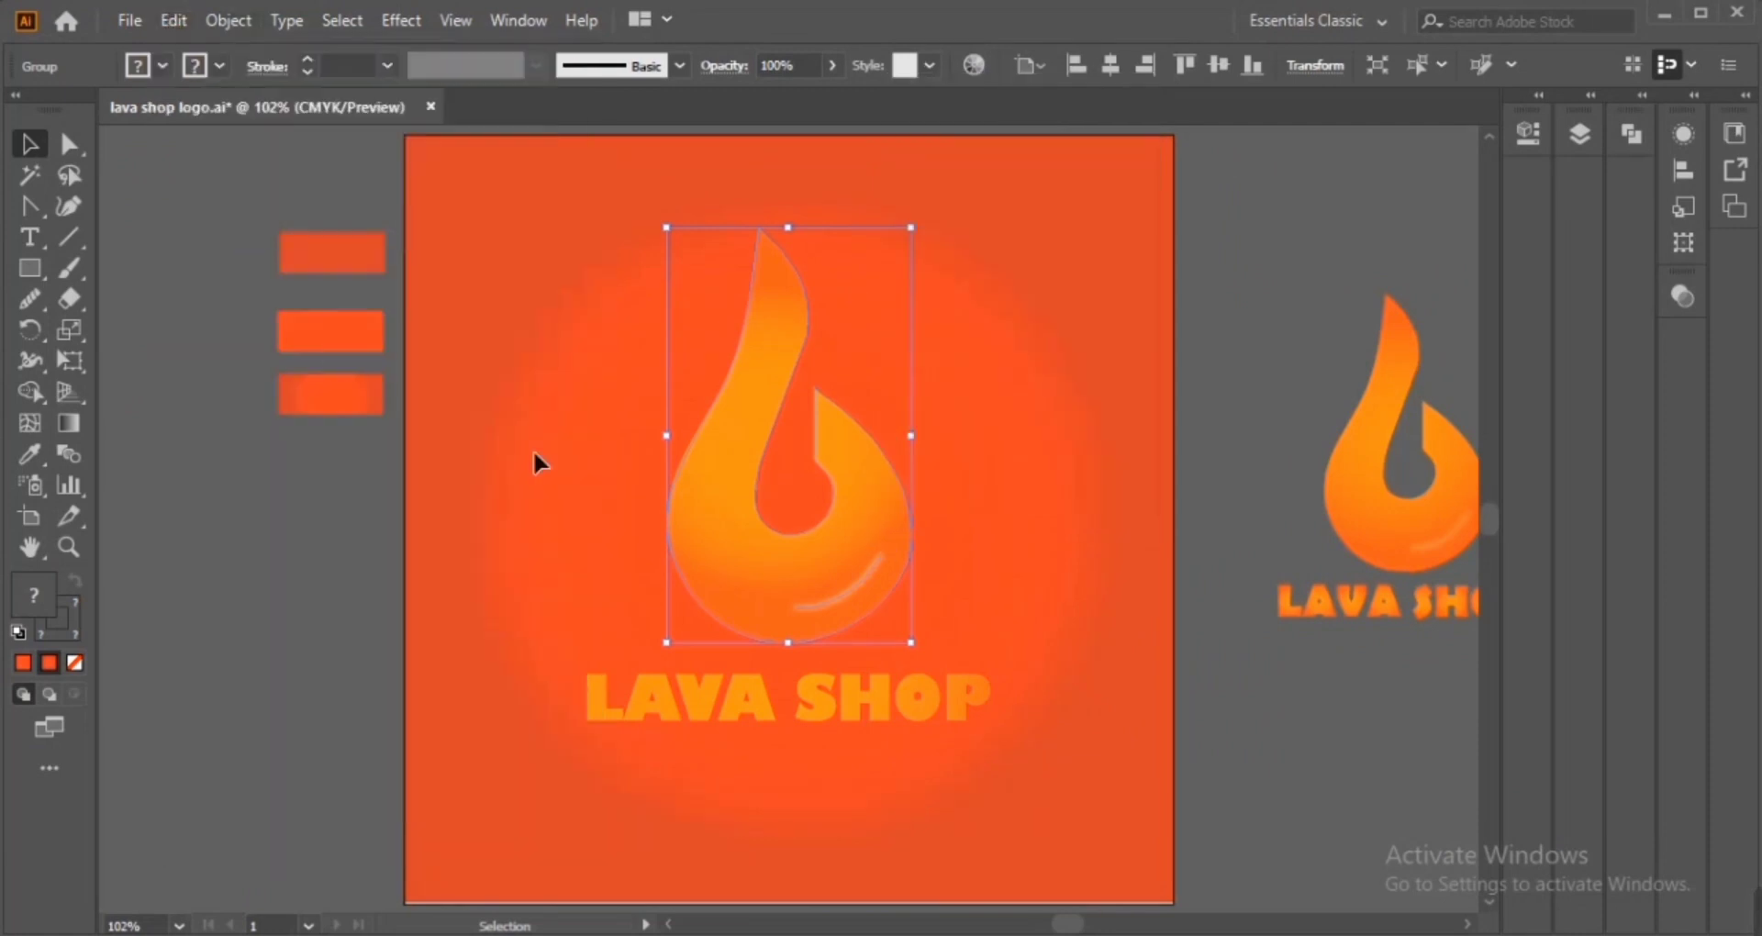
# Enlarge the pasted flame copy and set its opacity to 7%
pyautogui.moveTo(911, 436); pyautogui.dragTo(1023, 446)
pyautogui.click(794, 66)
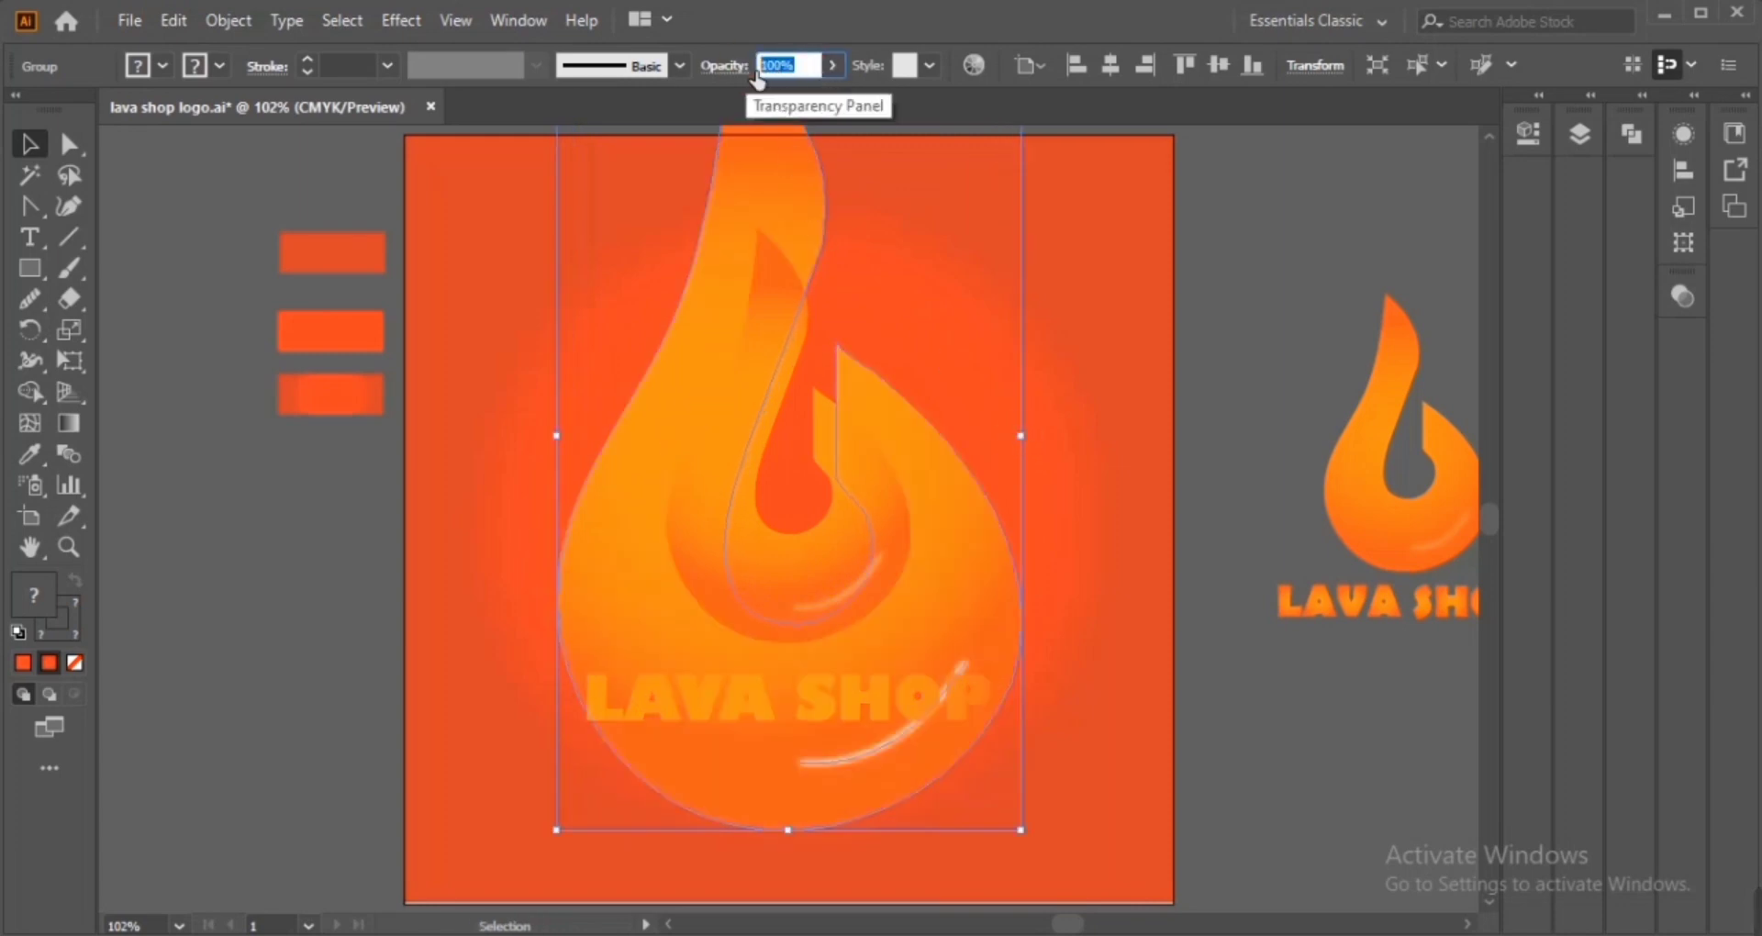
pyautogui.write('5')
# Reselect the enlarged flame copy and open its opacity value for editing
pyautogui.click(1263, 308)
pyautogui.click(670, 427)
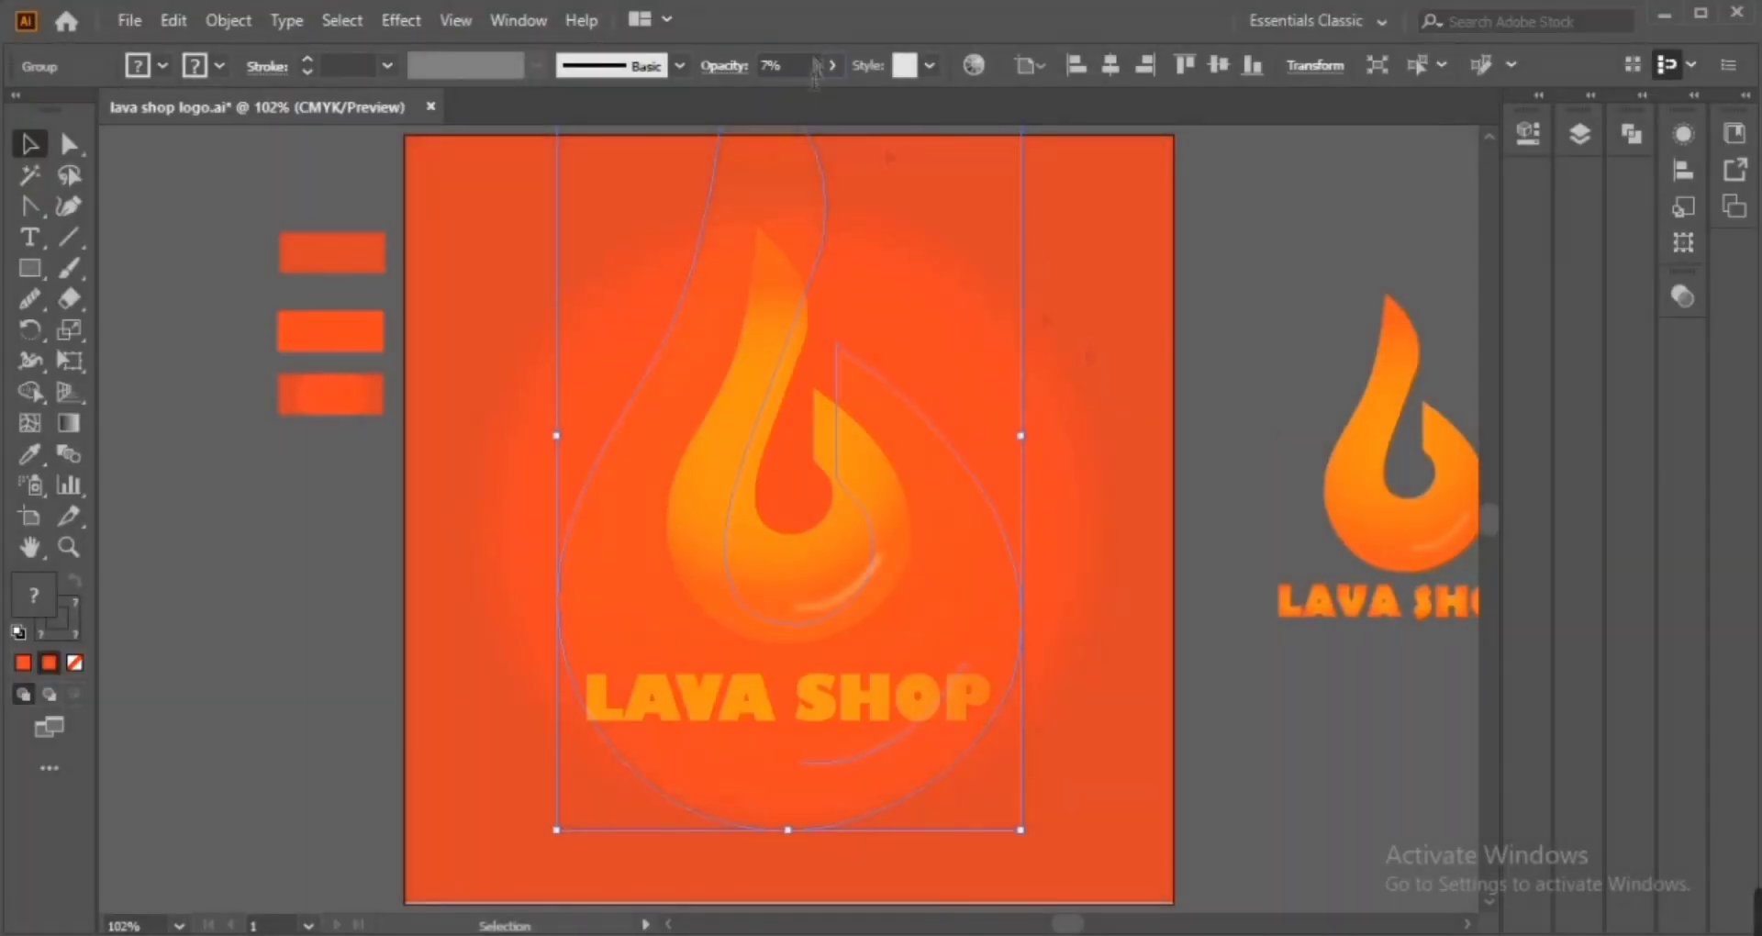
pyautogui.click(815, 66)
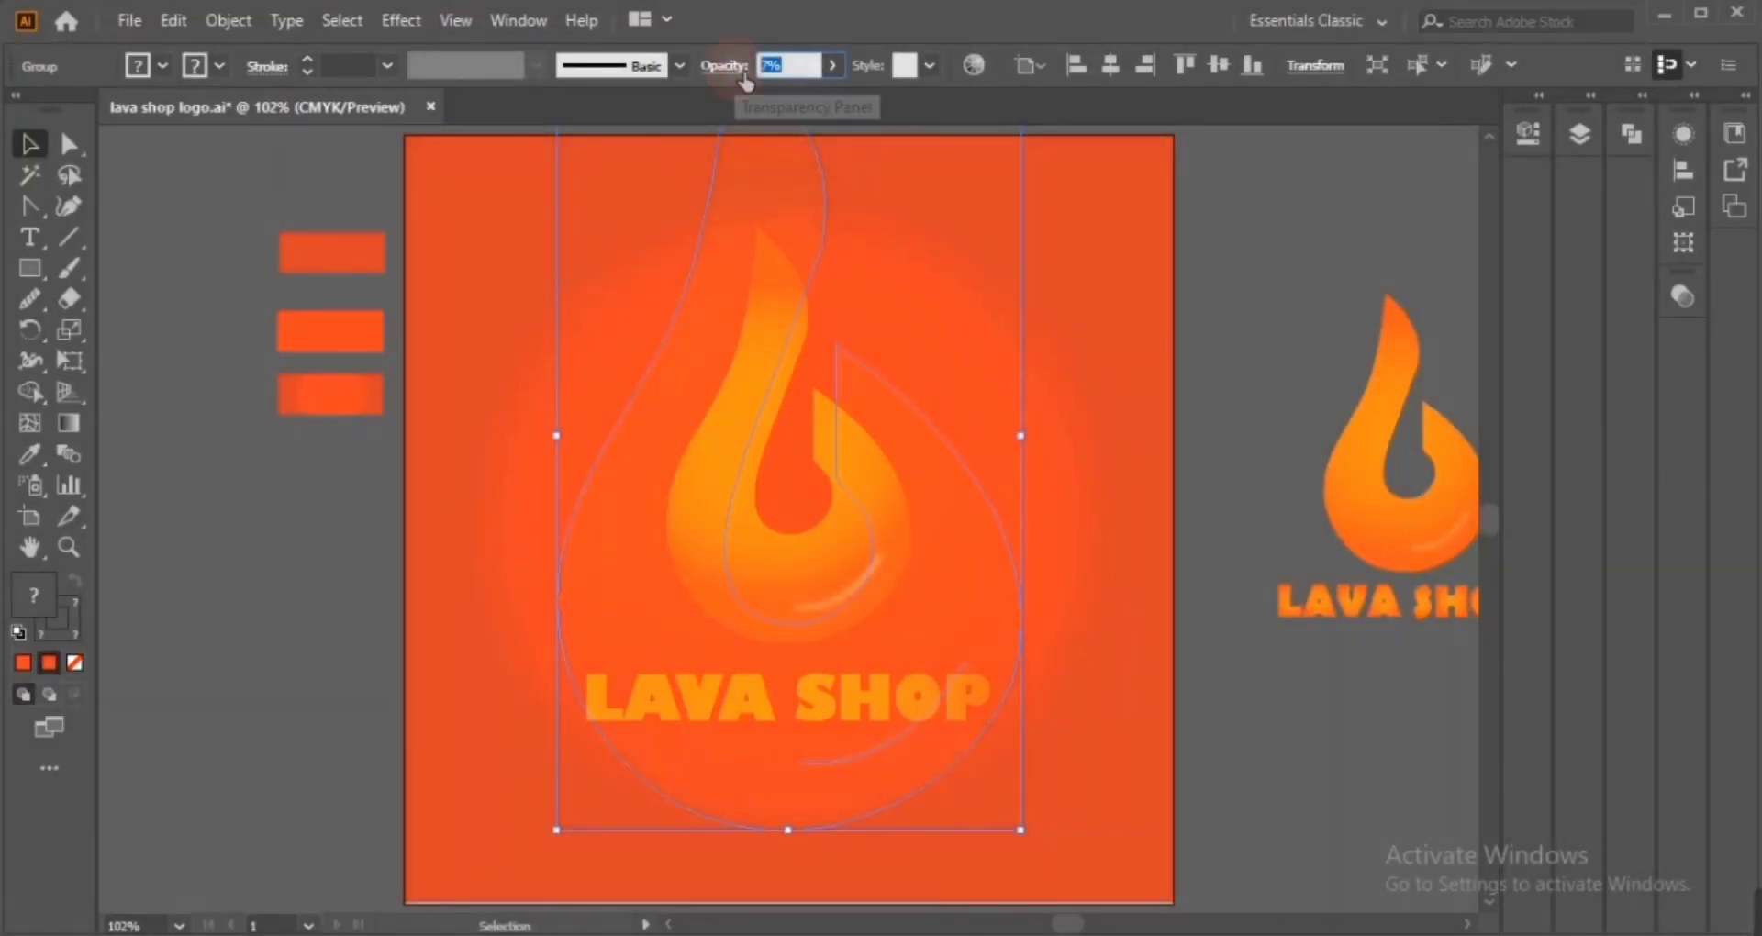